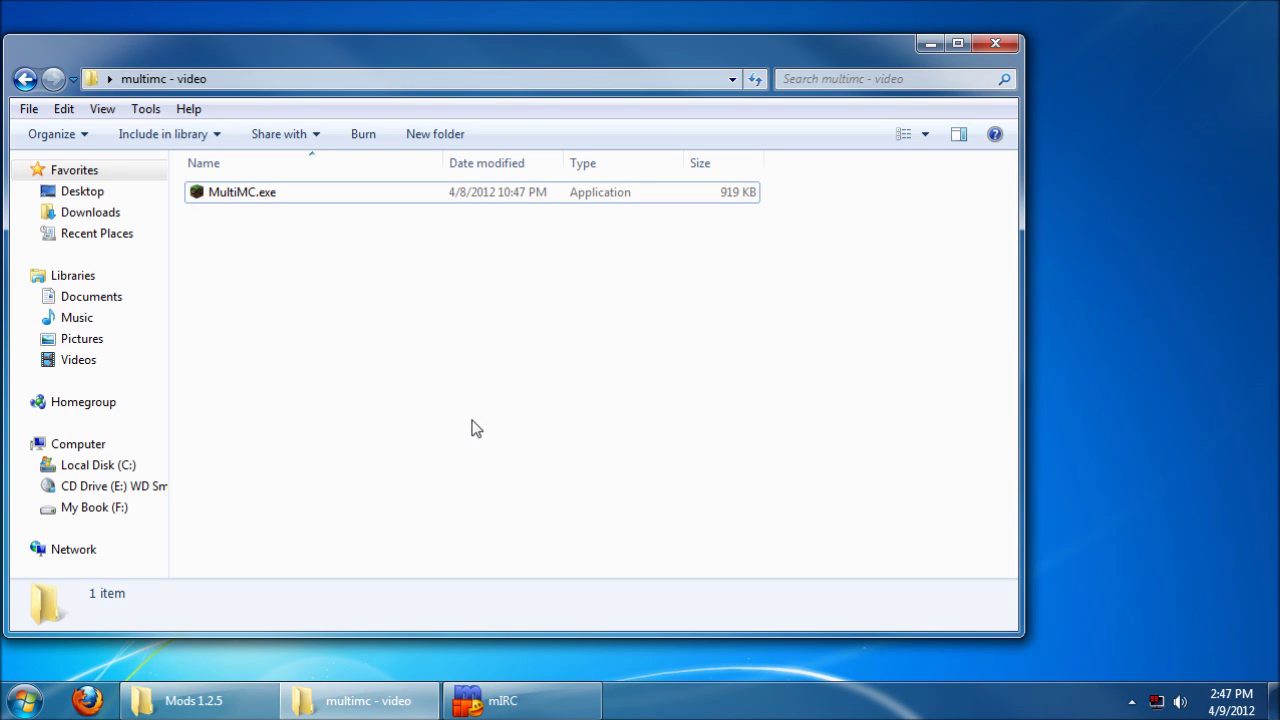
# Step: Launch MultiMC.exe and move the Beta 3.0 launcher window down and to the right
pyautogui.doubleClick(299, 193)
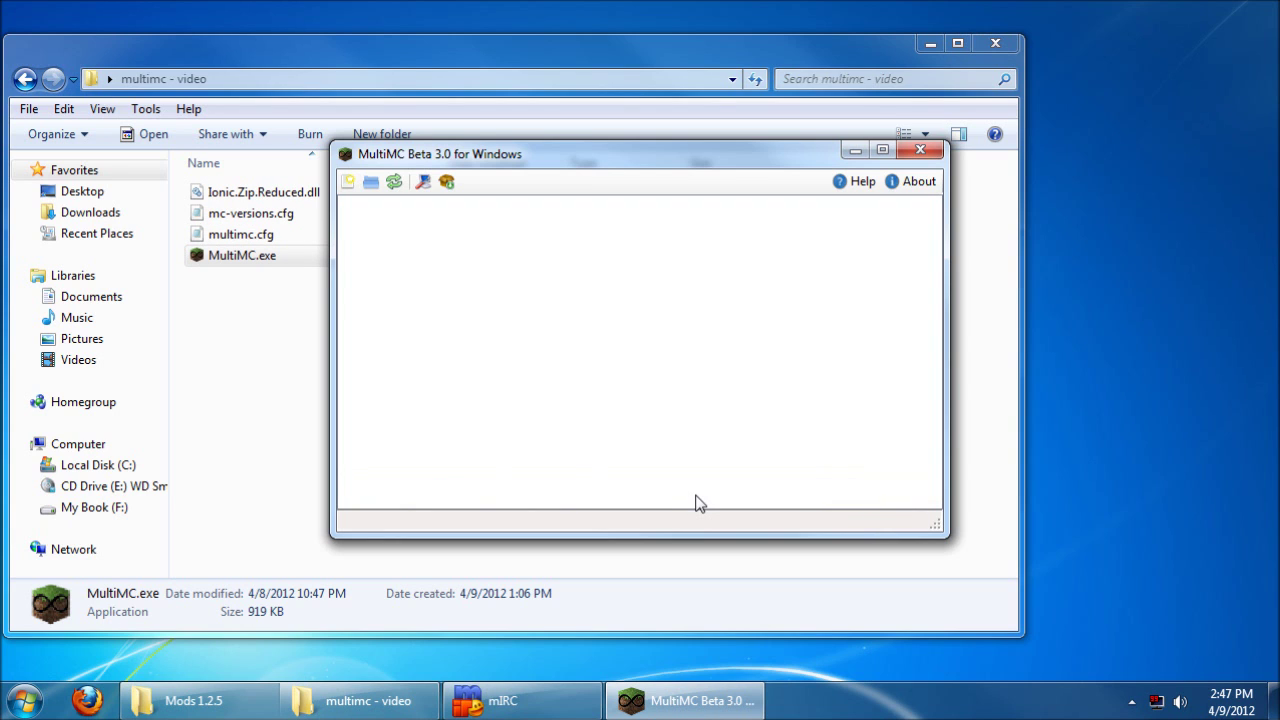
pyautogui.moveTo(463, 161); pyautogui.dragTo(578, 208)
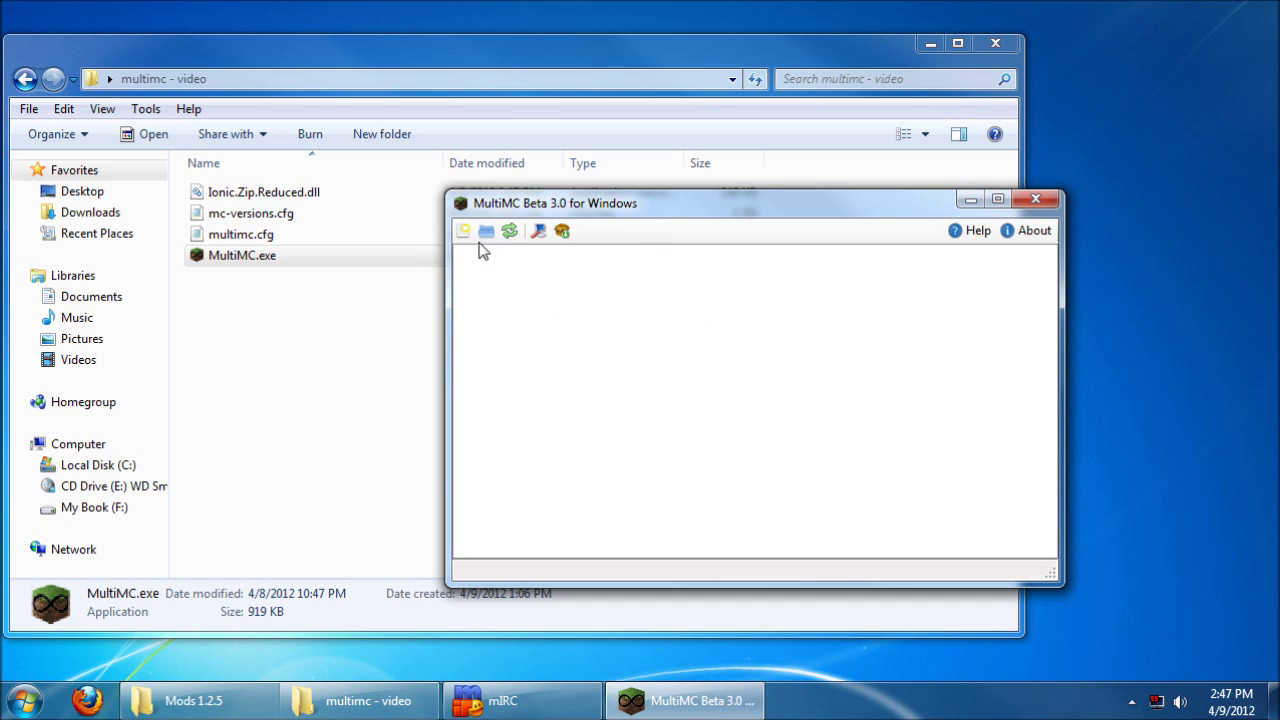
pyautogui.click(538, 232)
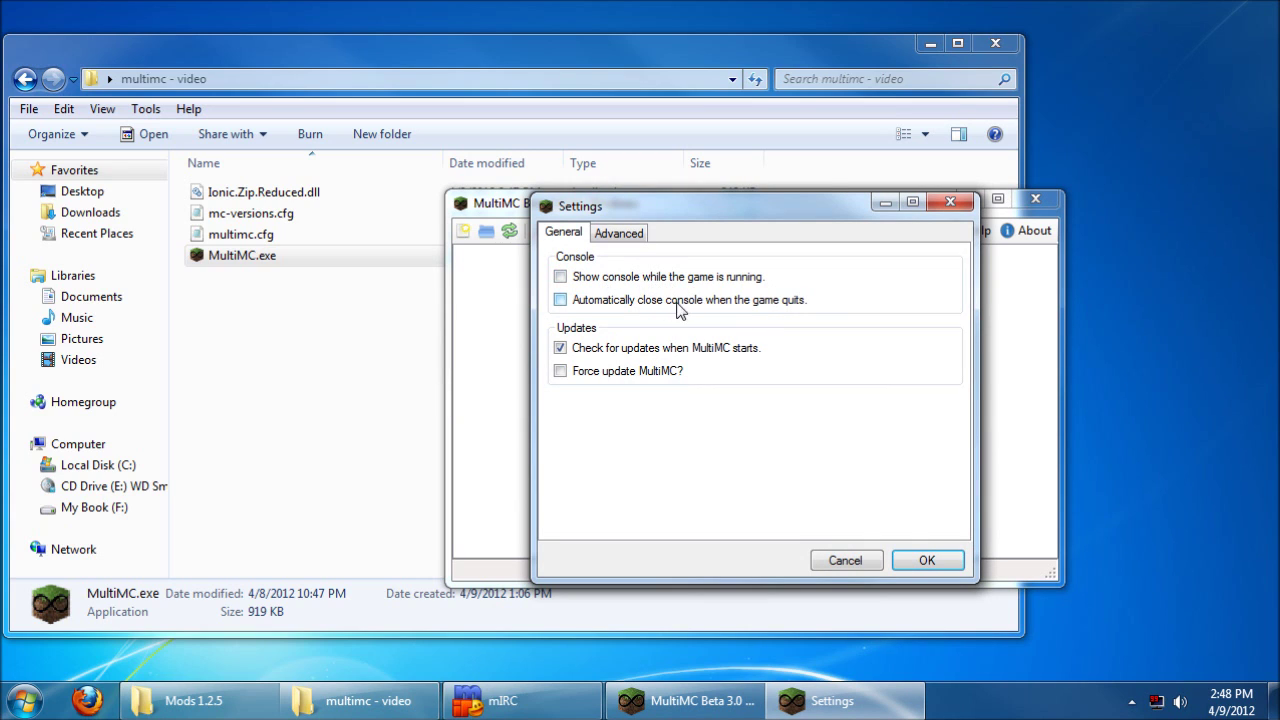
pyautogui.click(620, 234)
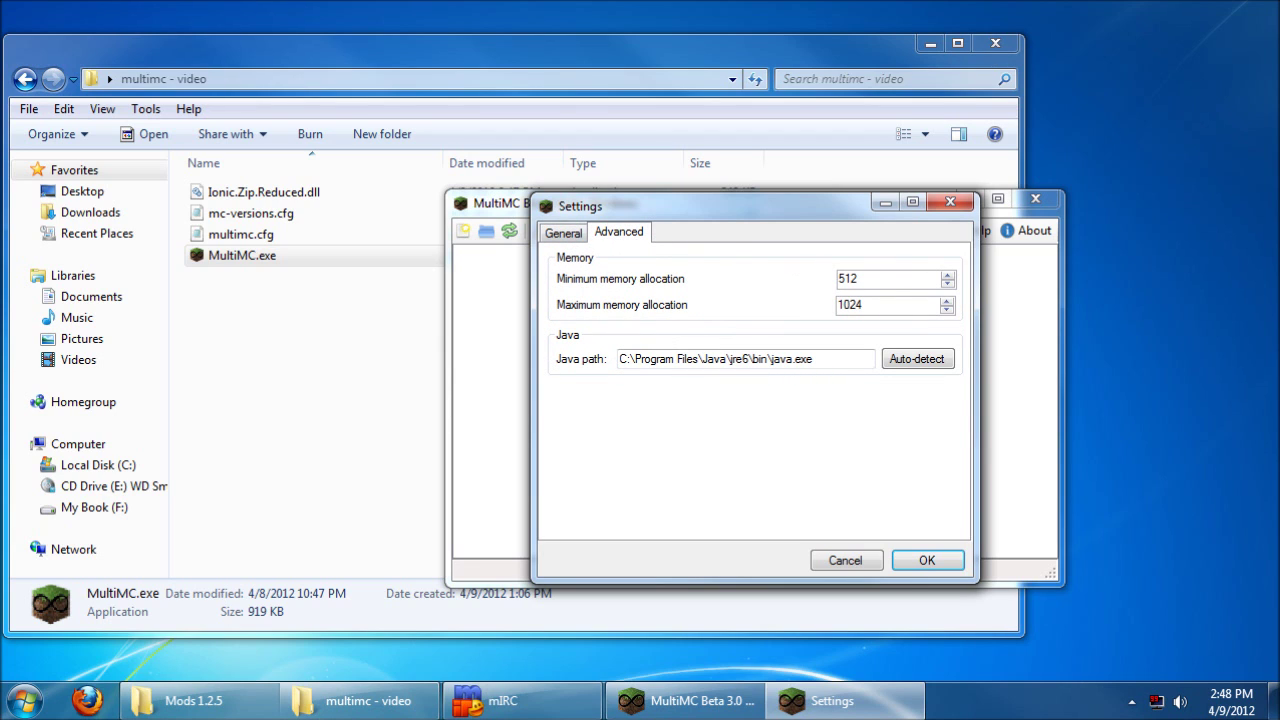
pyautogui.click(862, 304)
pyautogui.click(858, 279)
pyautogui.click(875, 304)
pyautogui.click(867, 358)
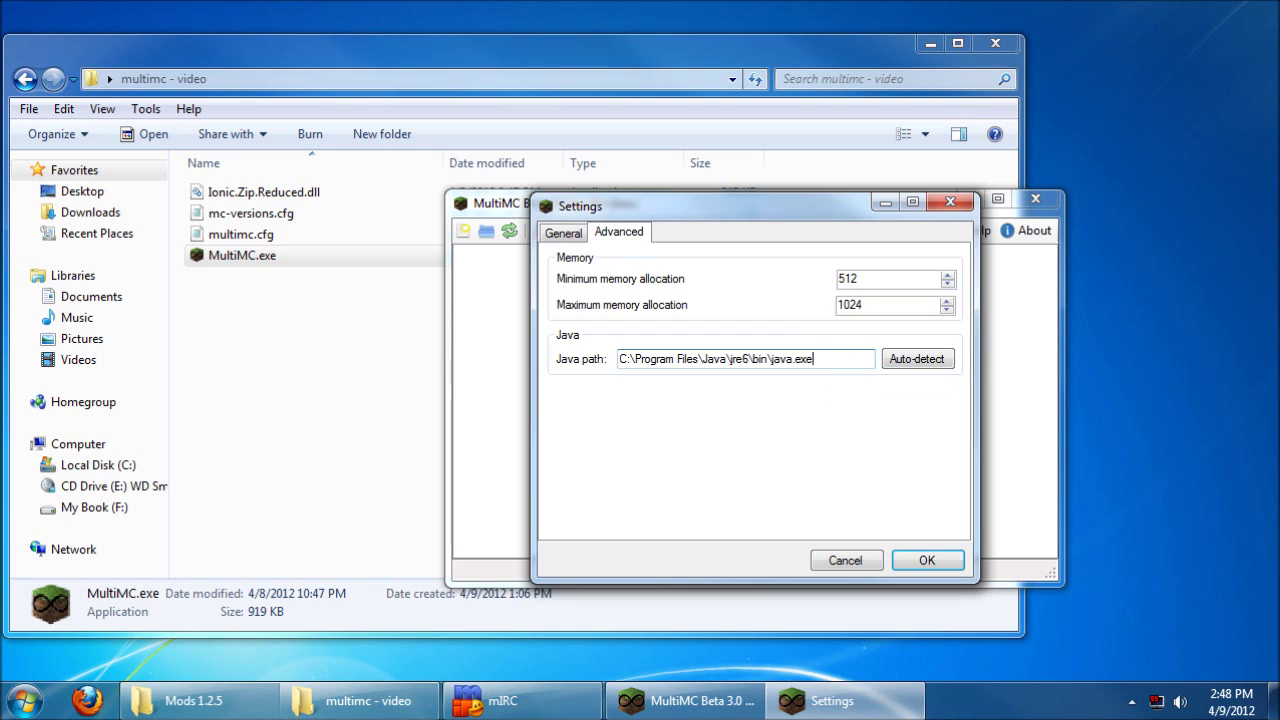
pyautogui.click(847, 560)
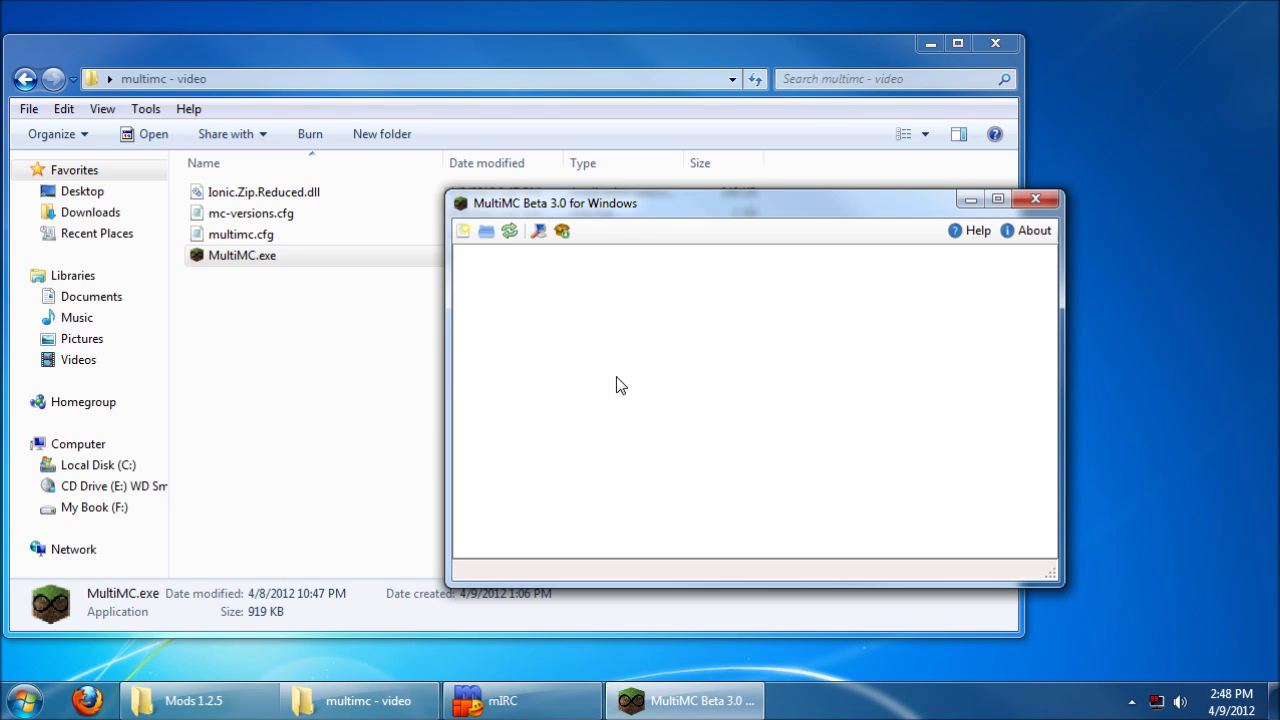
# Step: Create a new instance named 'Video Spotlight'
pyautogui.click(462, 232)
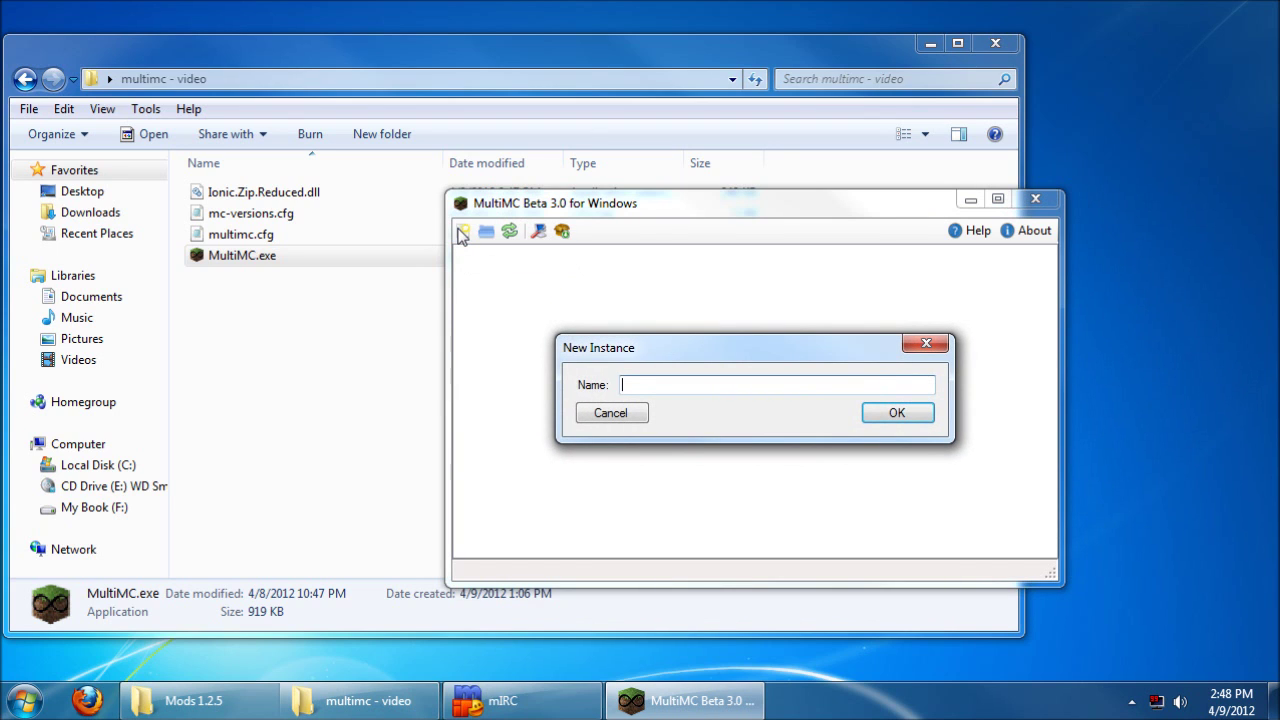
pyautogui.write('Video Spotlight')
pyautogui.press('Return')
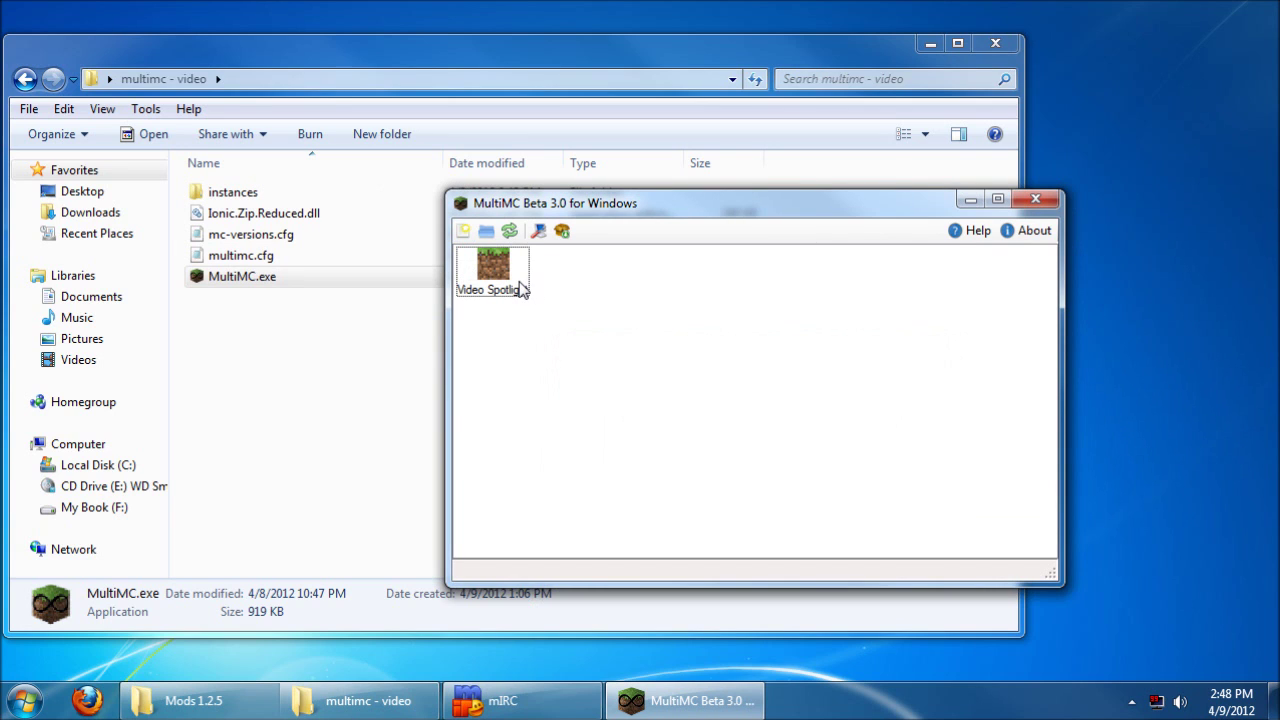
# Step: Browse Explorer into instances > Video_Spotlight, then return to MultiMC
pyautogui.click(262, 194)
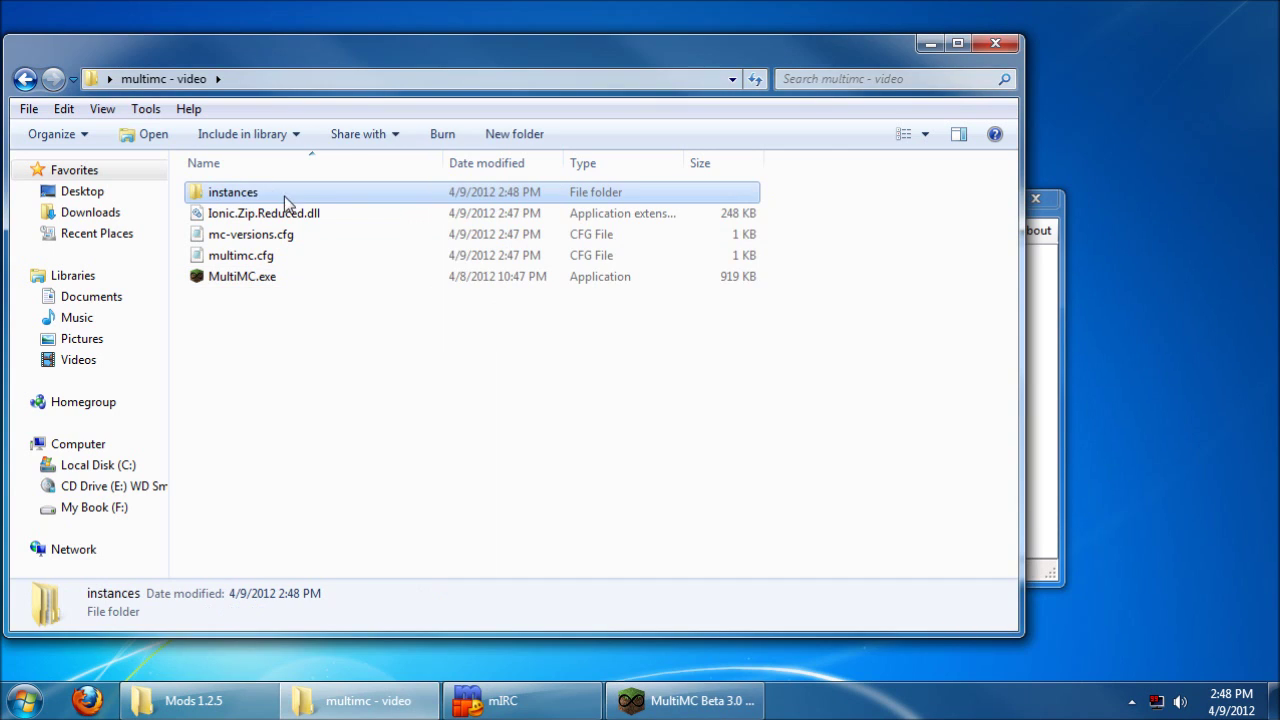
pyautogui.doubleClick(266, 192)
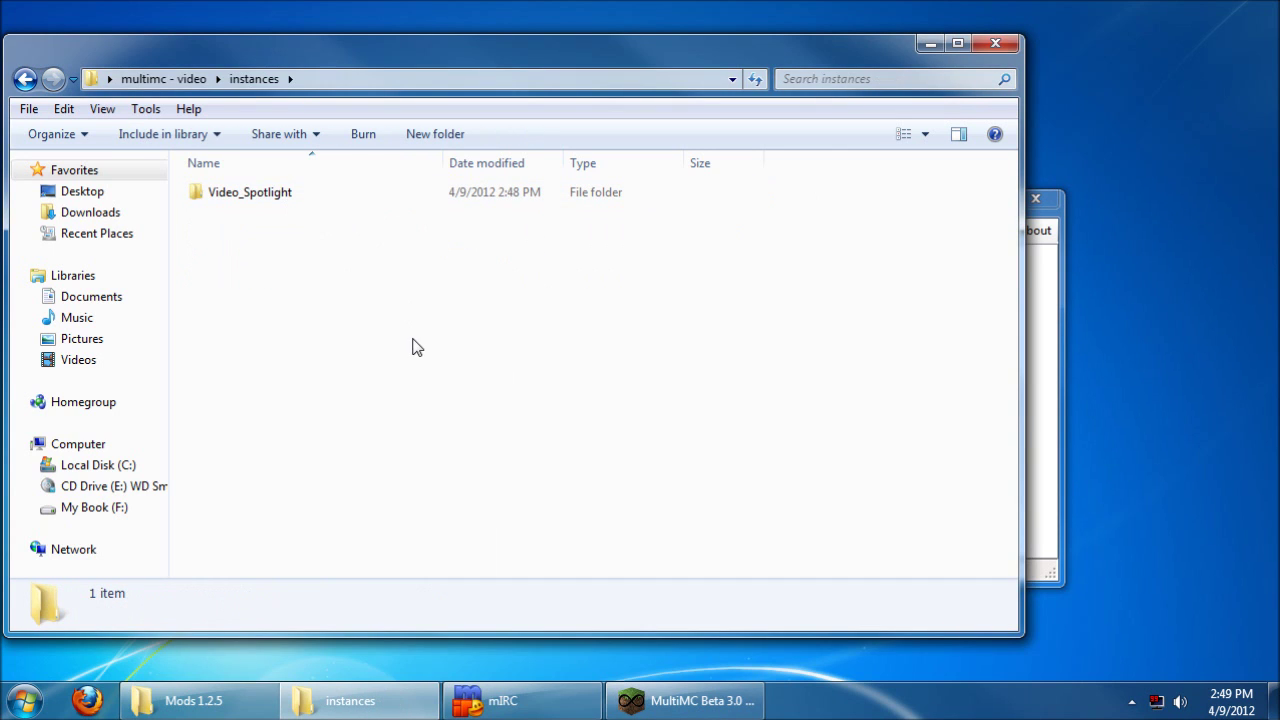
pyautogui.doubleClick(265, 192)
pyautogui.click(1052, 397)
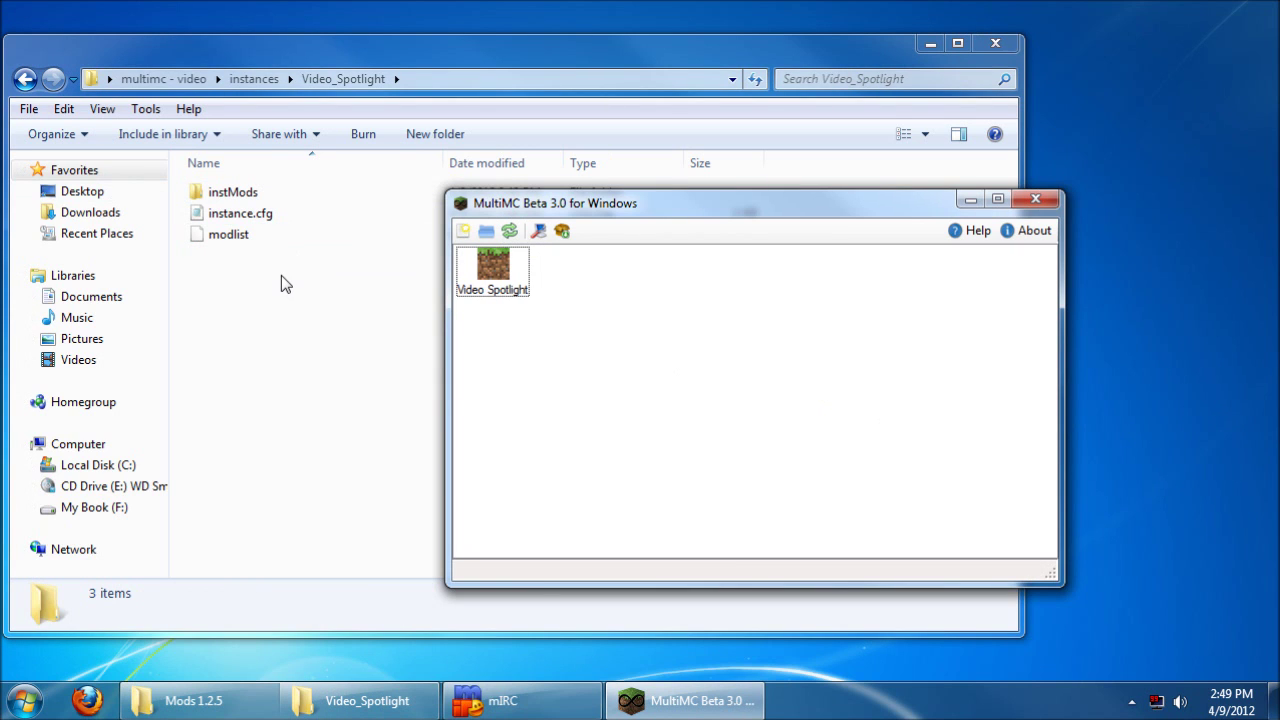
# Step: Play Video Spotlight and log in with the account username and password, remembering both
pyautogui.rightClick(495, 262)
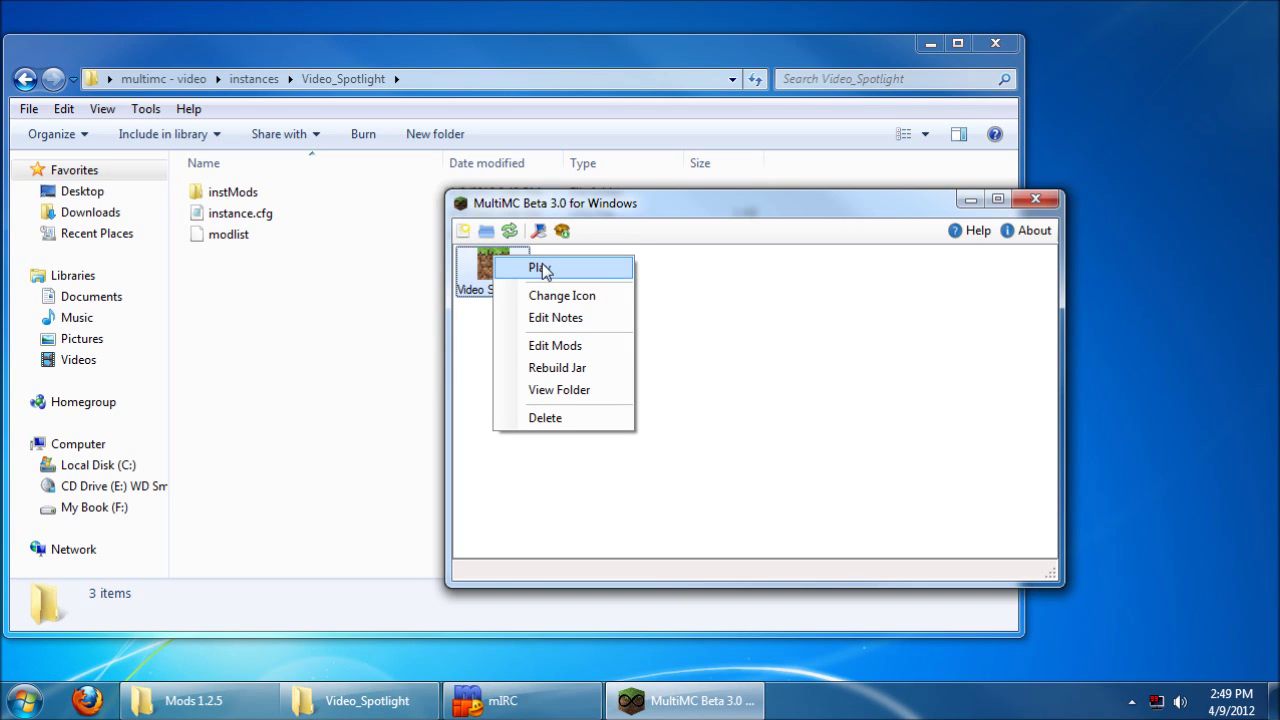
pyautogui.click(541, 267)
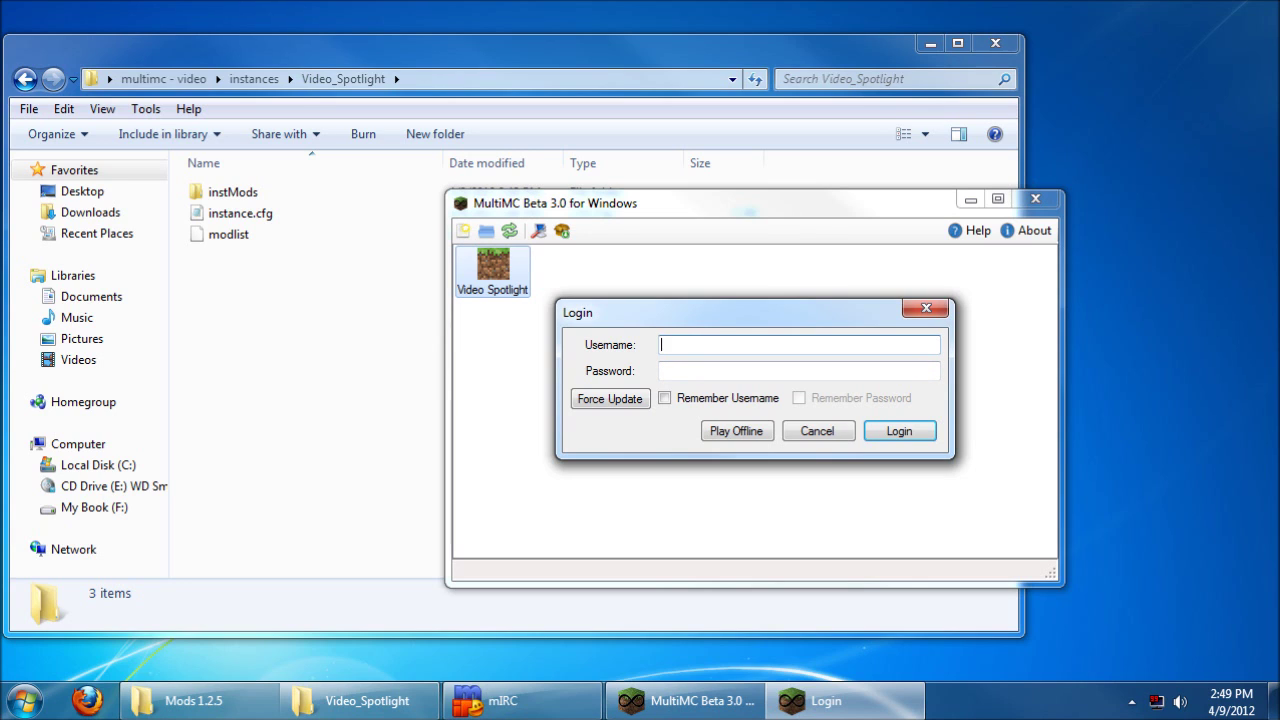
pyautogui.write('direwolf20')
pyautogui.press('Tab')
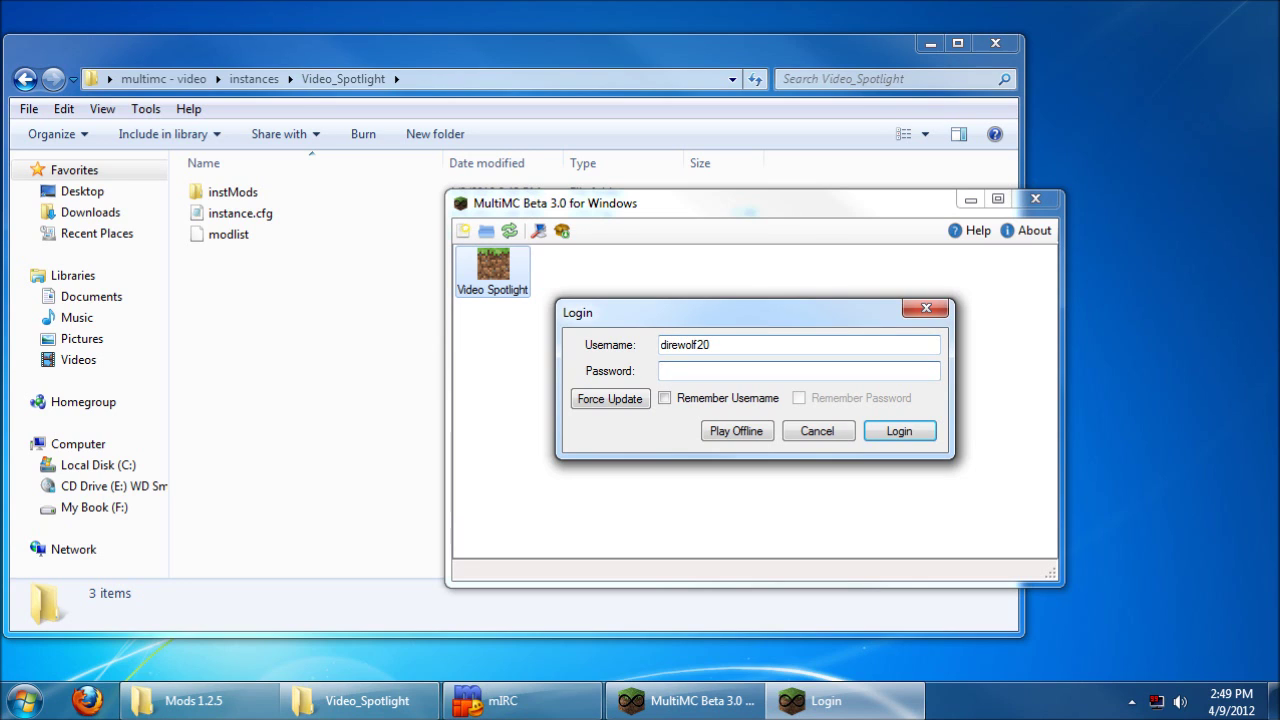
pyautogui.write('********')
pyautogui.click(665, 398)
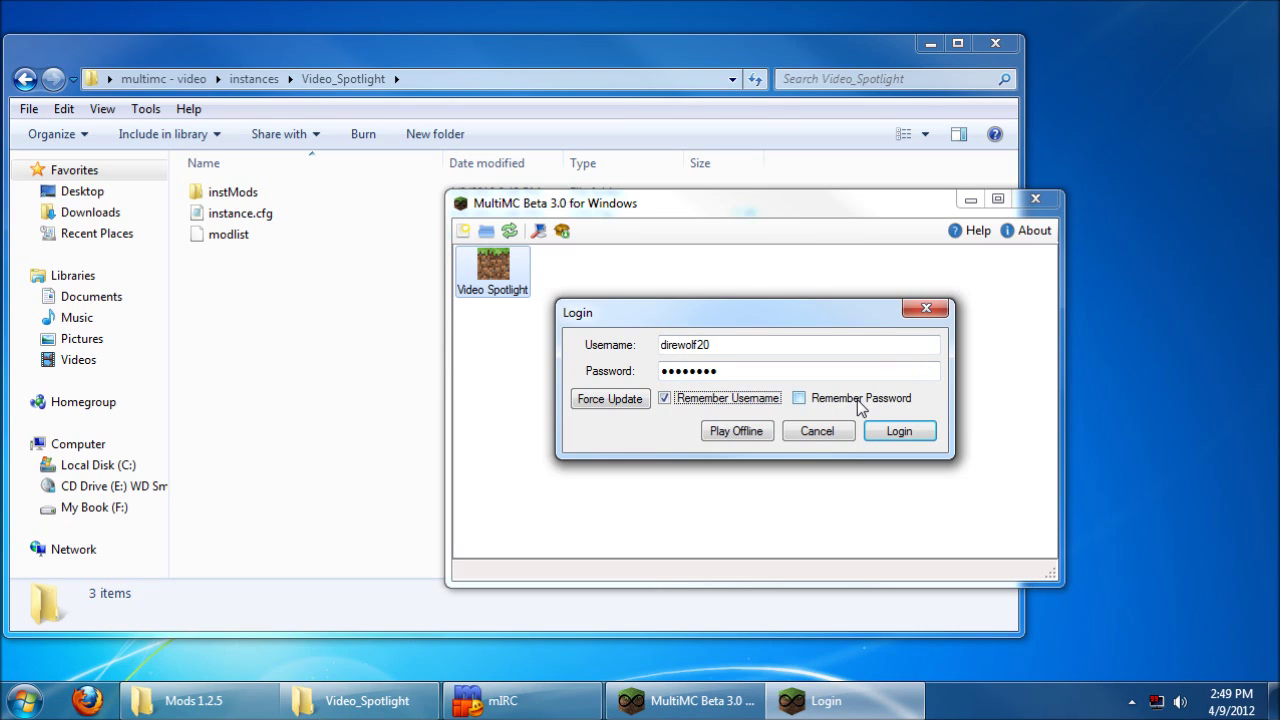
pyautogui.click(859, 404)
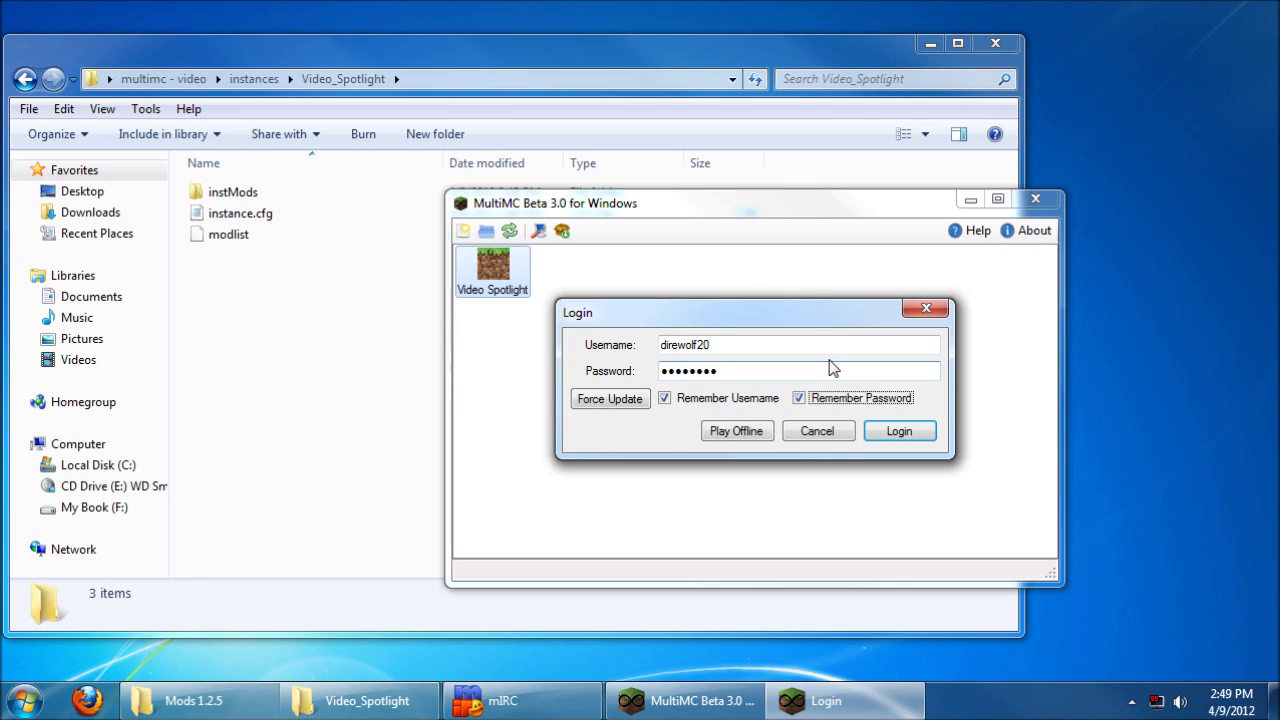
pyautogui.click(831, 369)
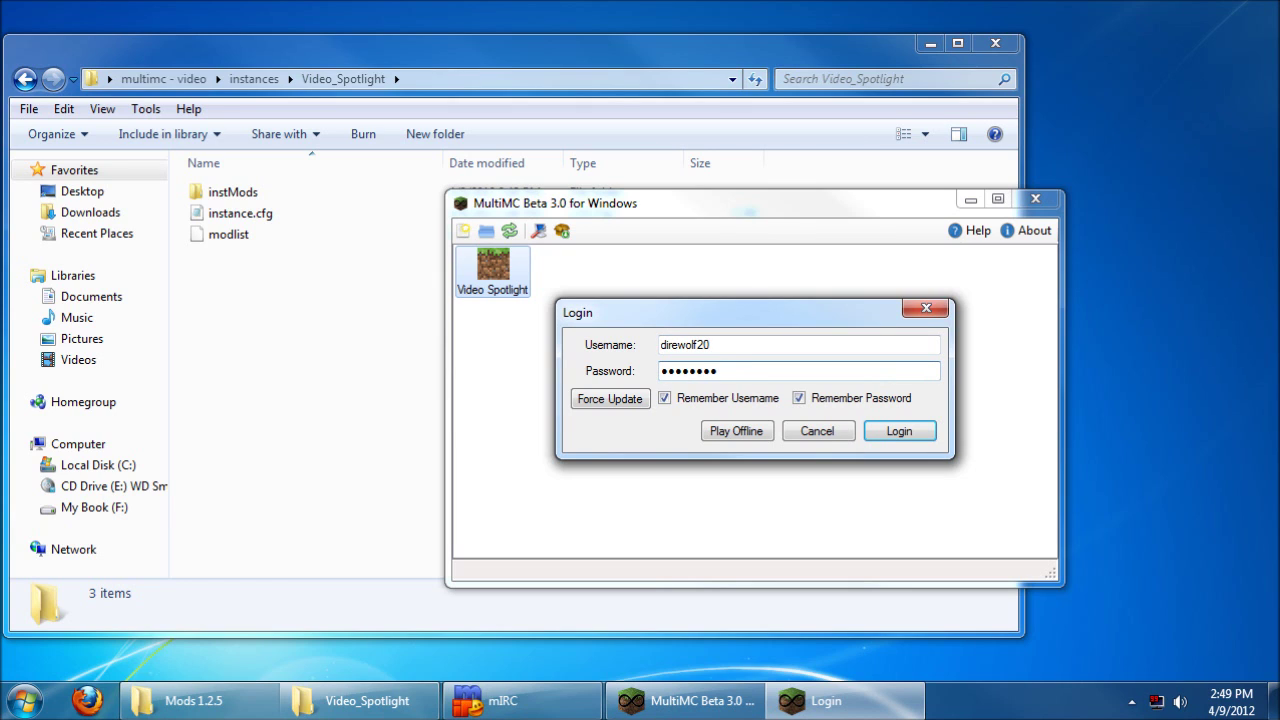
pyautogui.click(900, 432)
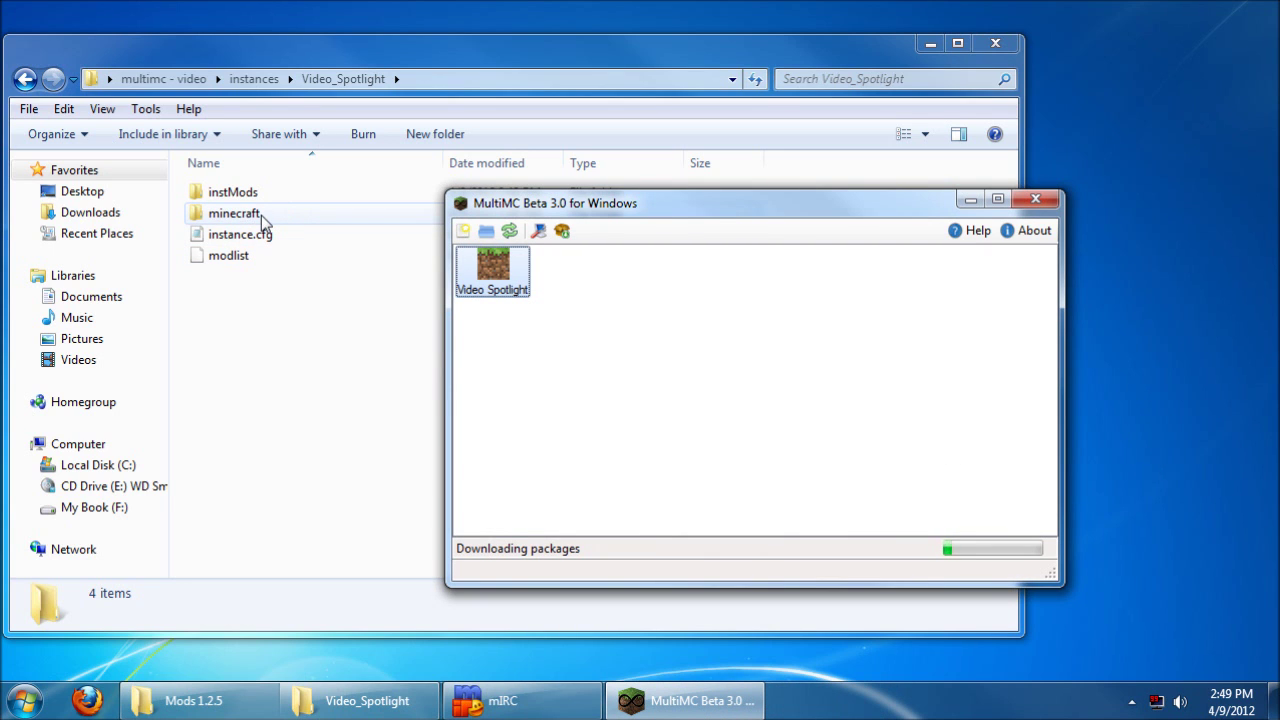
# Step: Open the instance's new minecraft folder and let Minecraft 1.2.5 launch, moving its window right
pyautogui.doubleClick(261, 215)
pyautogui.click(1040, 326)
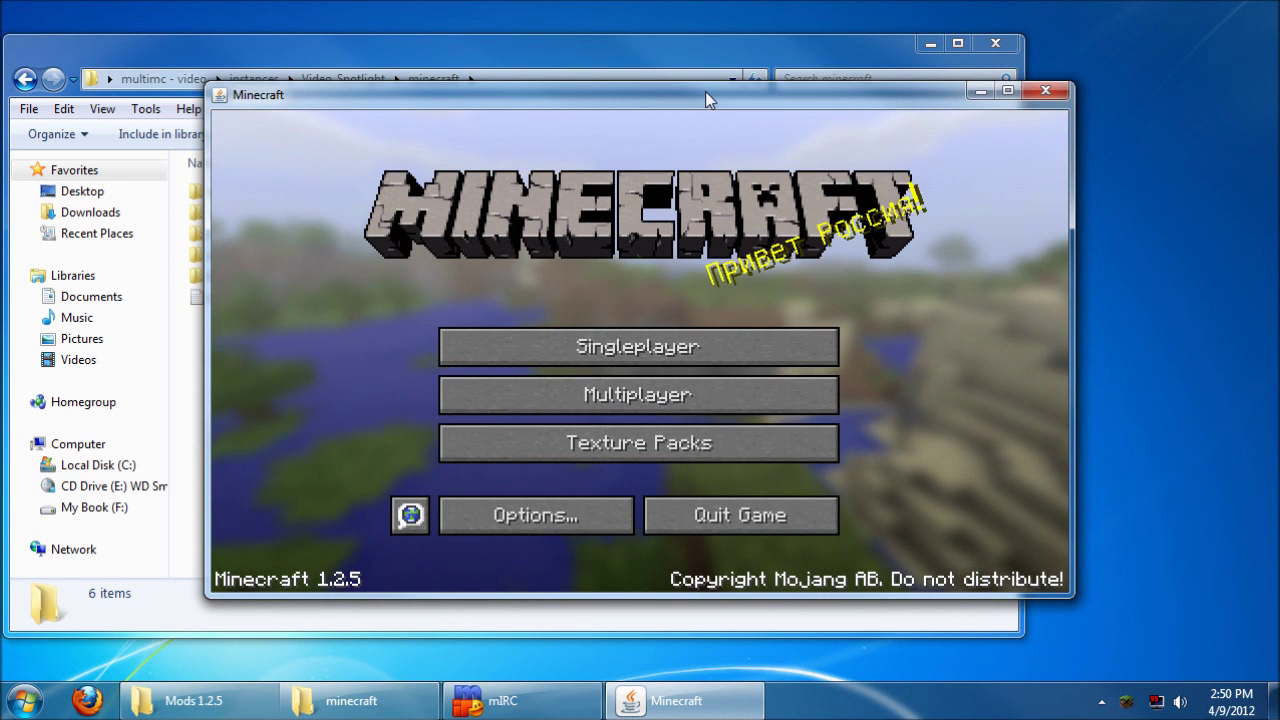
pyautogui.moveTo(705, 91); pyautogui.dragTo(888, 107)
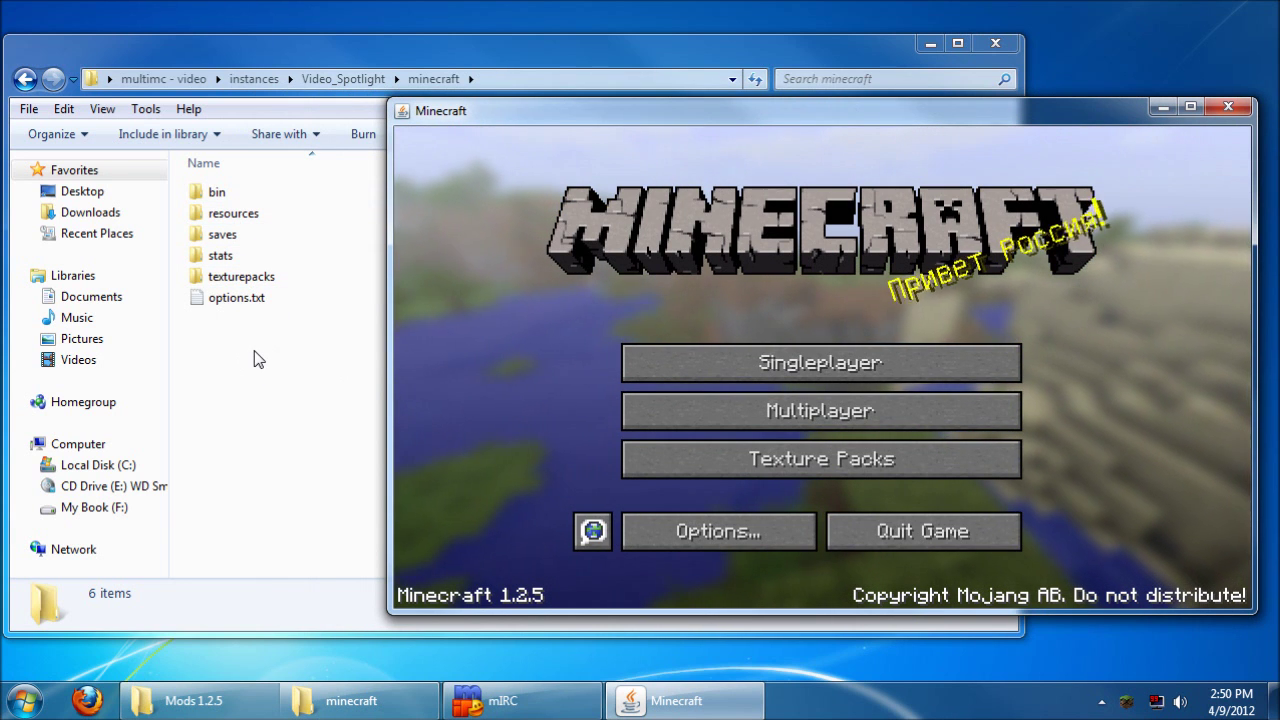
# Step: Quit Minecraft and take Explorer back up to the multimc - video folder
pyautogui.click(925, 531)
pyautogui.click(328, 78)
pyautogui.click(262, 79)
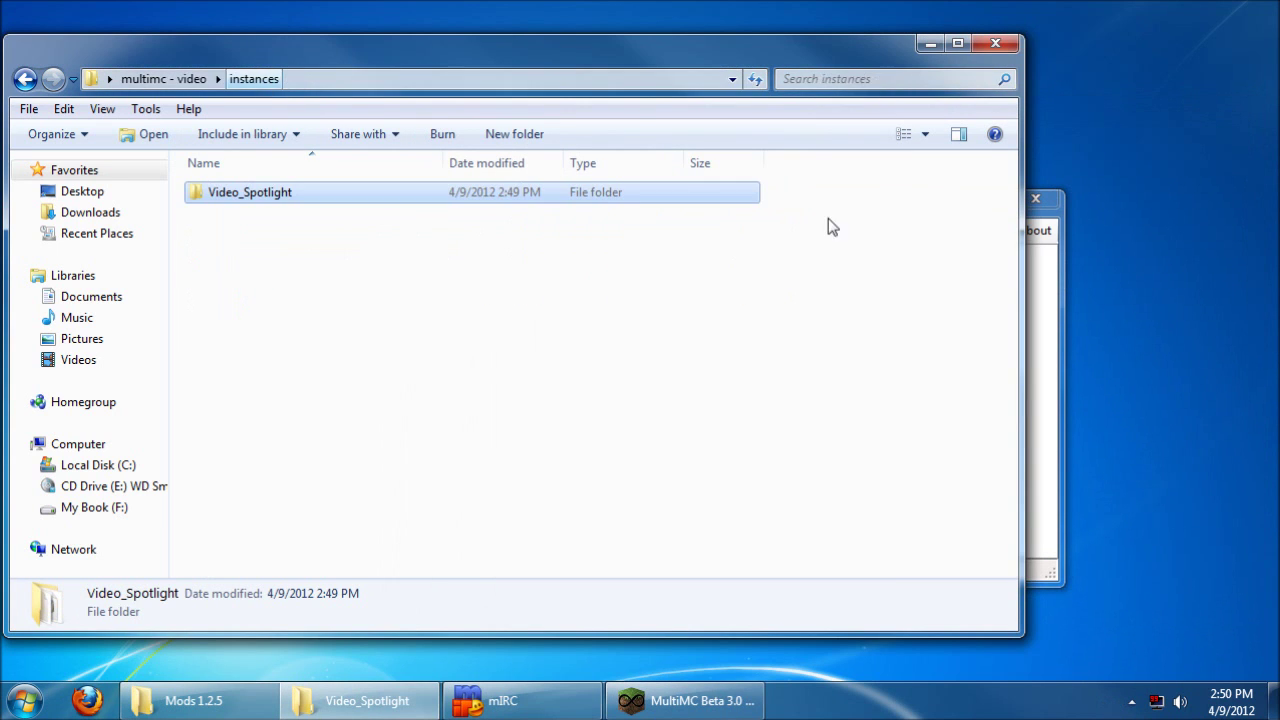
pyautogui.click(1057, 350)
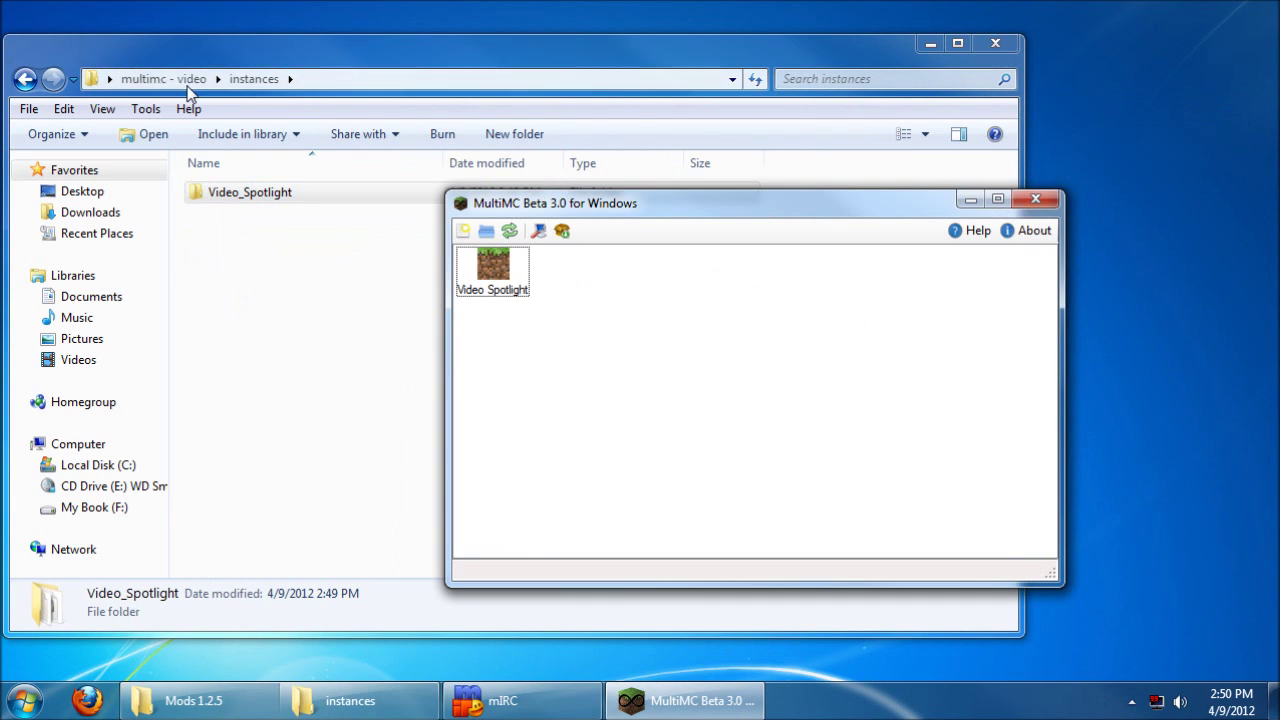
pyautogui.click(185, 80)
pyautogui.click(1052, 348)
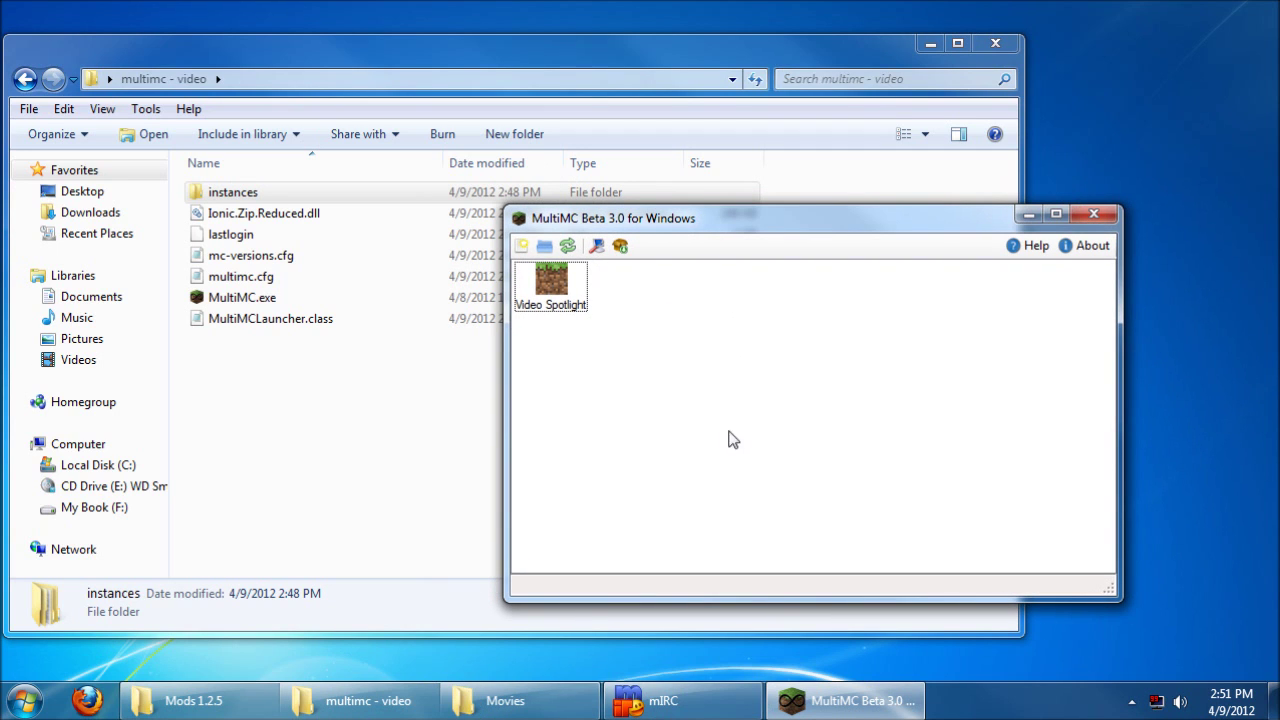
# Step: Select Video Spotlight and reopen instances > Video_Spotlight > minecraft in Explorer
pyautogui.click(552, 292)
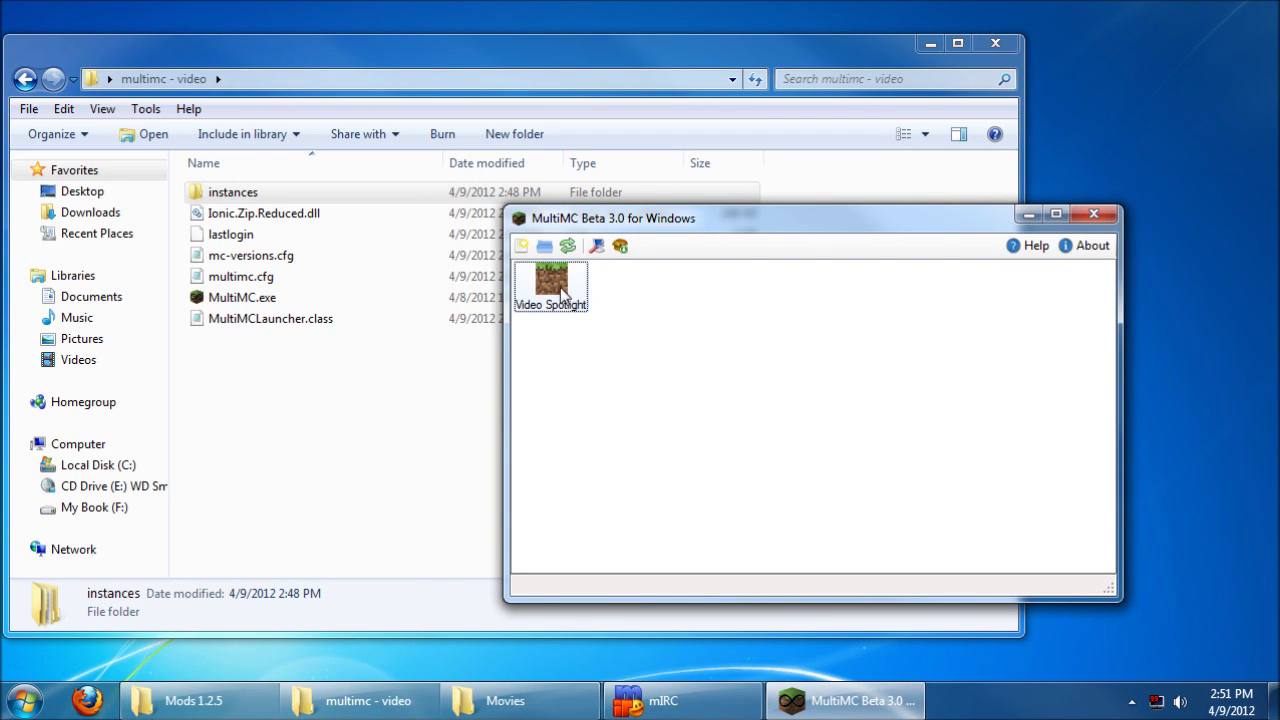
pyautogui.doubleClick(254, 194)
pyautogui.doubleClick(272, 198)
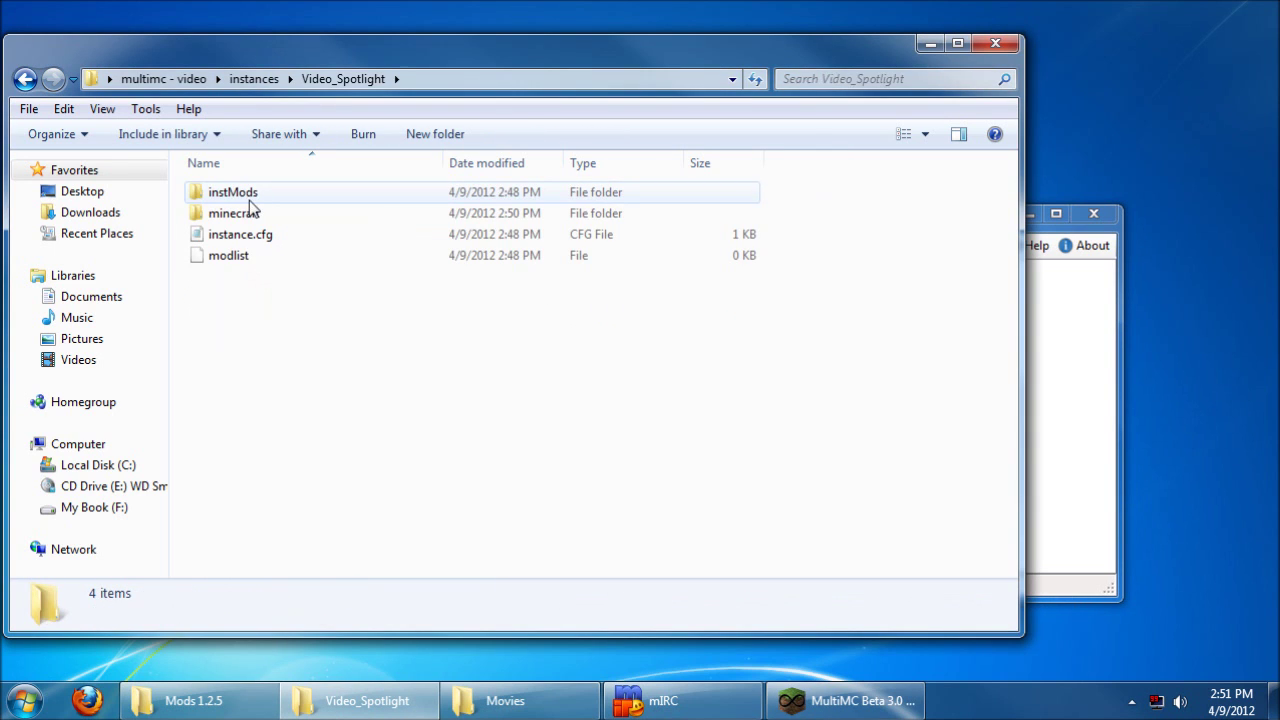
pyautogui.doubleClick(250, 212)
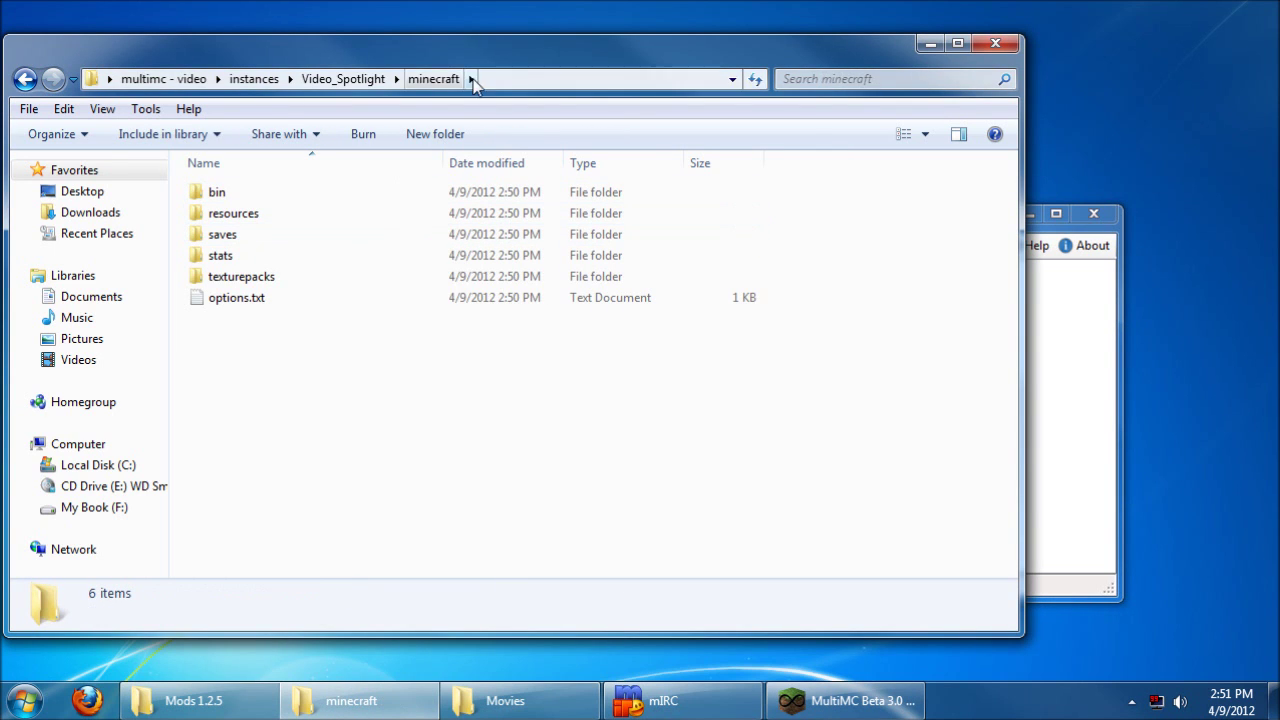
pyautogui.click(1057, 392)
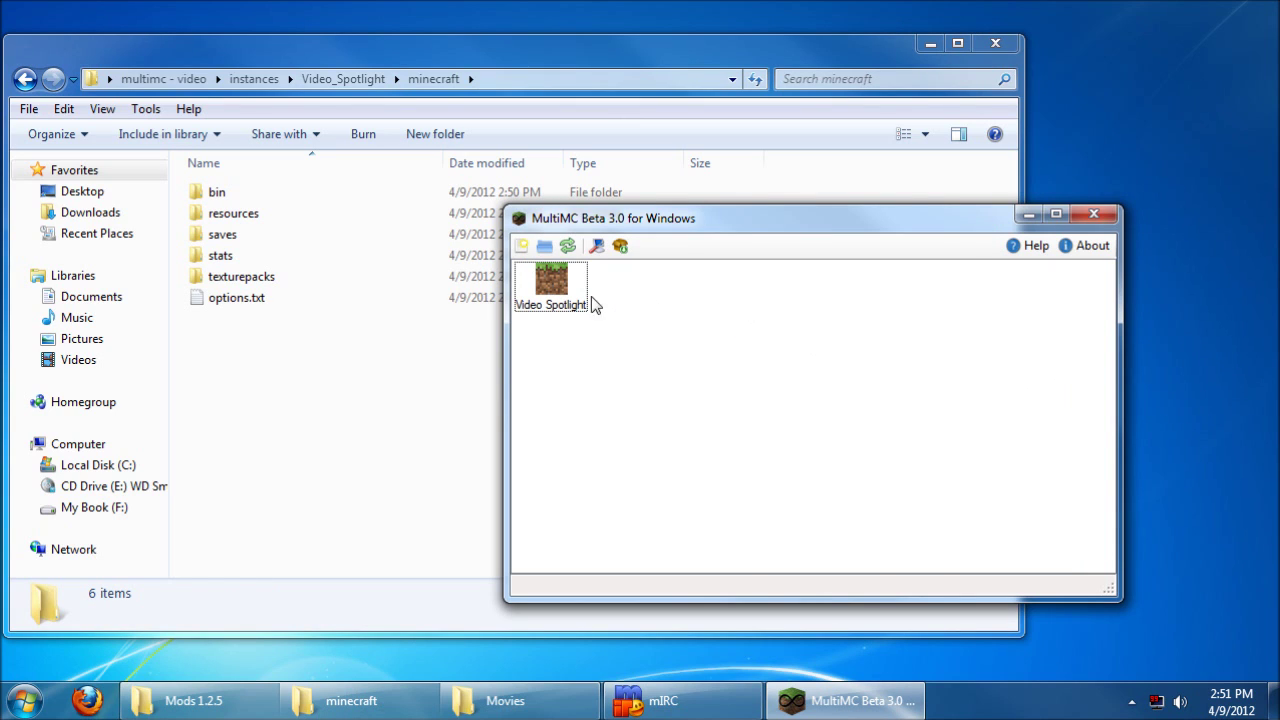
# Step: Open Edit Mods for Video Spotlight and check the minecraft.jar, mods and resources lists, ending on minecraft.jar
pyautogui.rightClick(553, 296)
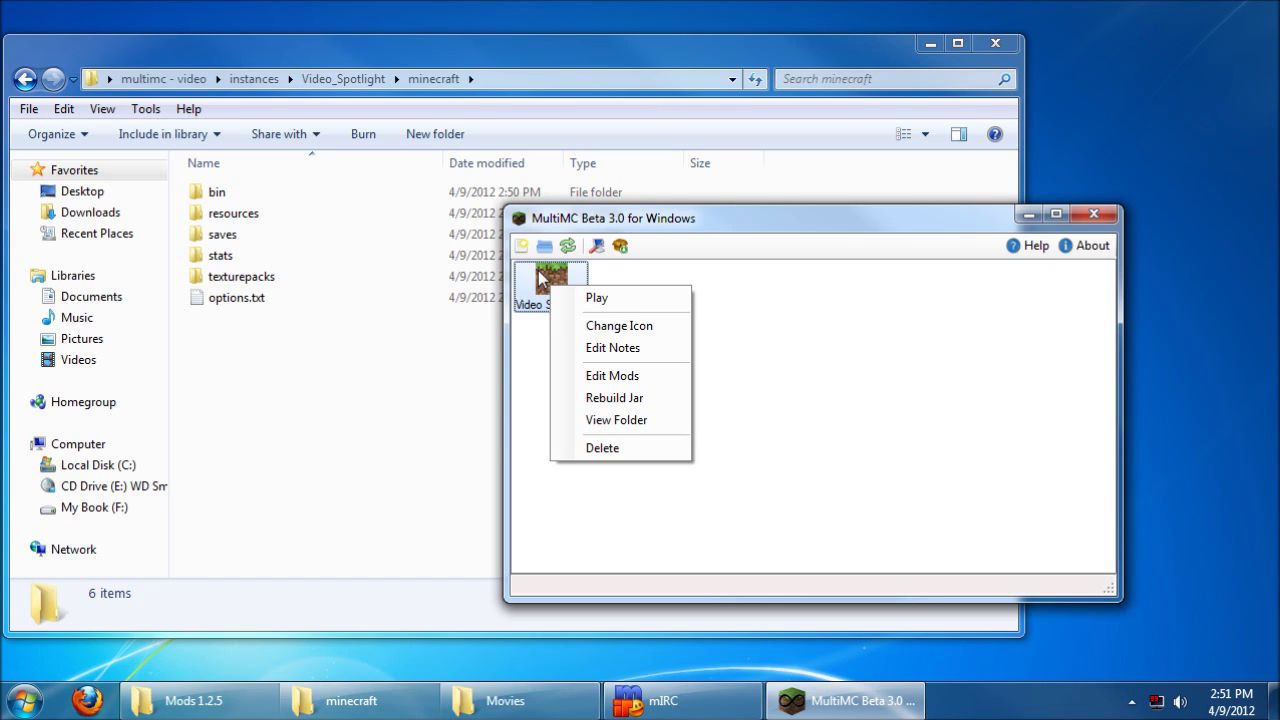
pyautogui.click(612, 376)
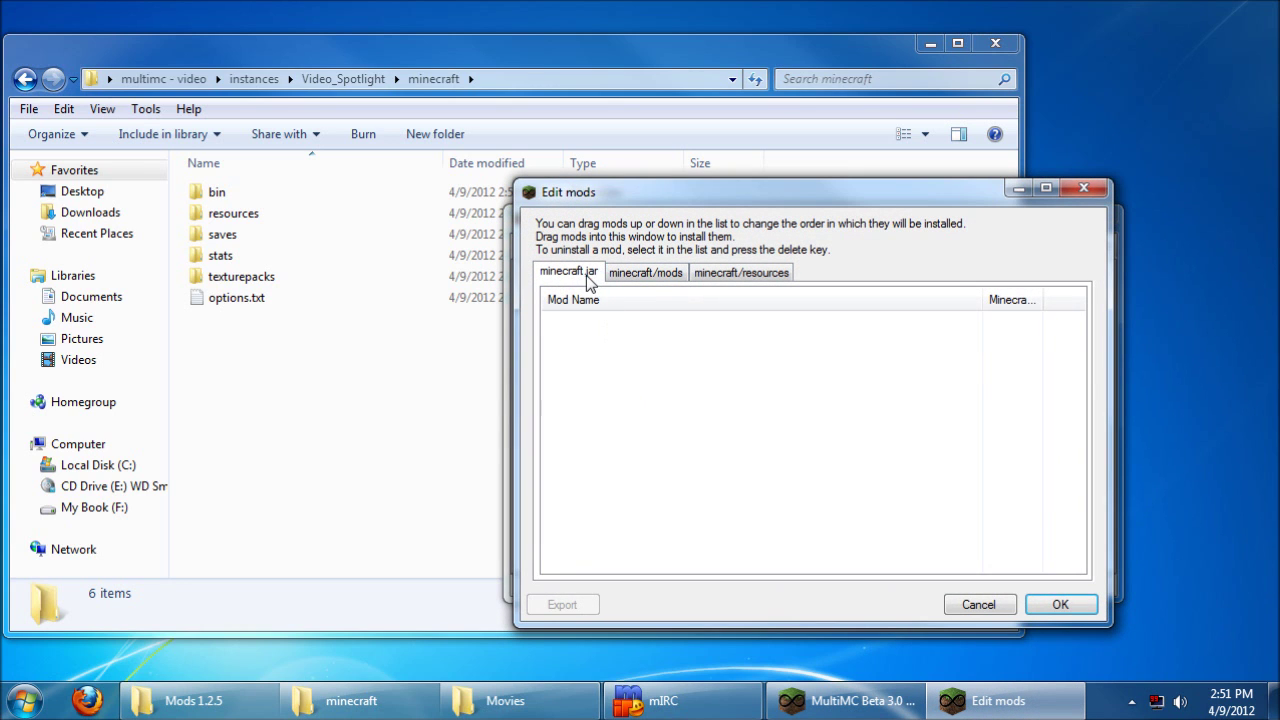
pyautogui.click(645, 274)
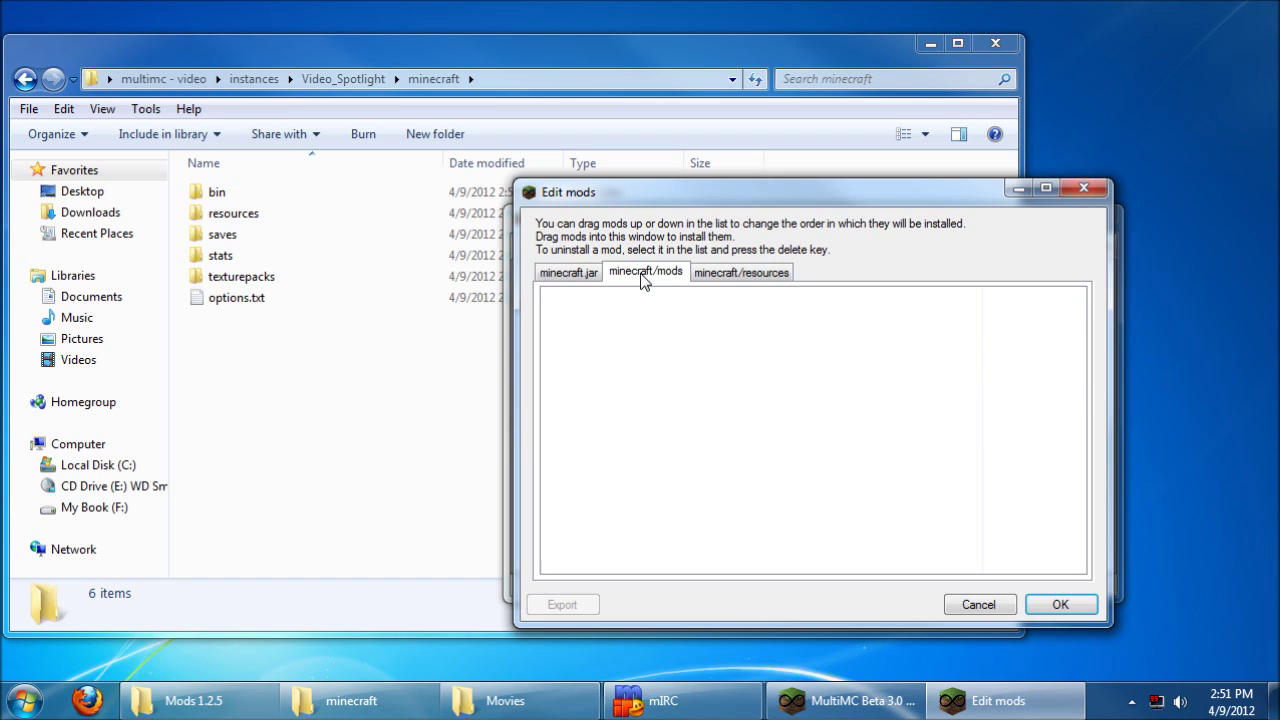
pyautogui.click(752, 278)
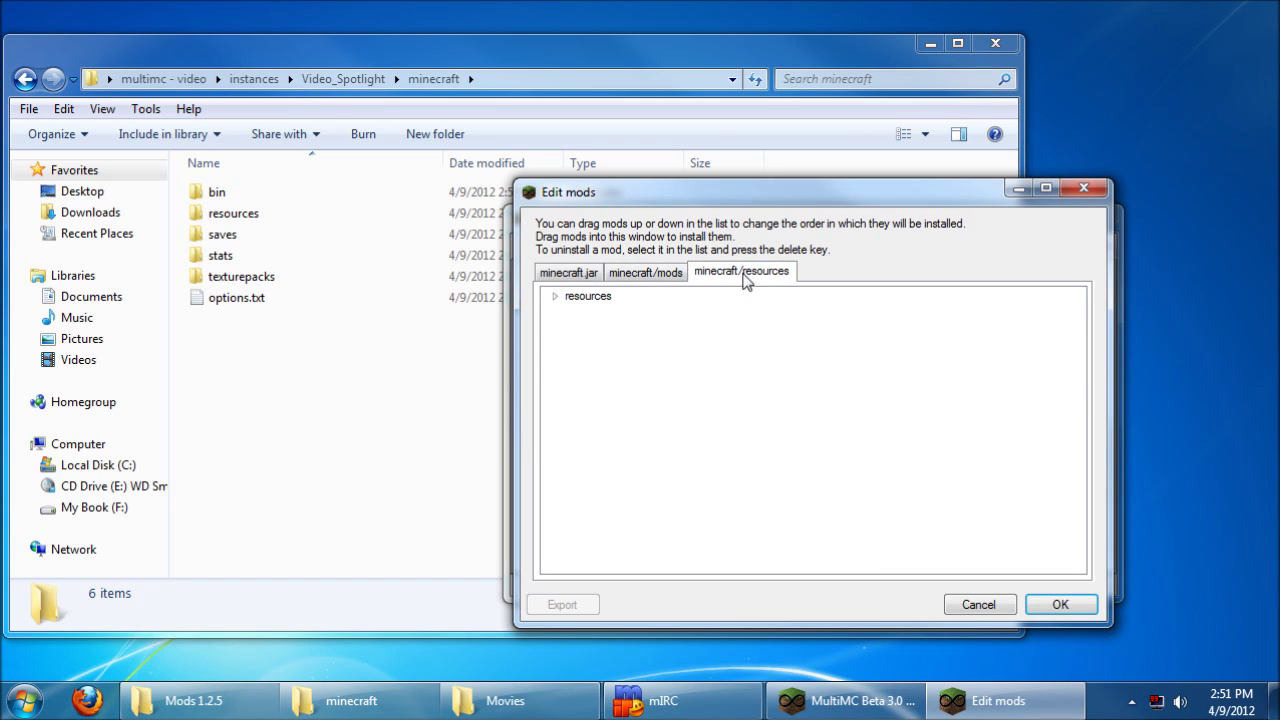
pyautogui.click(572, 274)
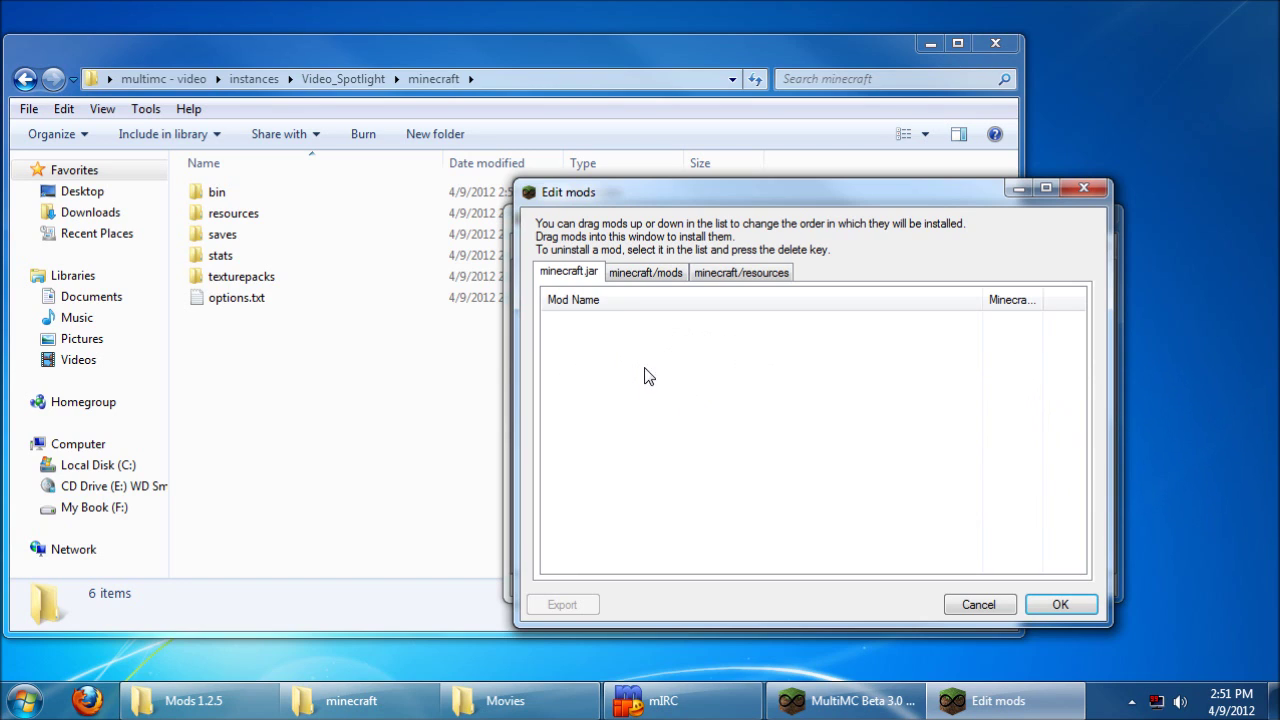
pyautogui.click(642, 277)
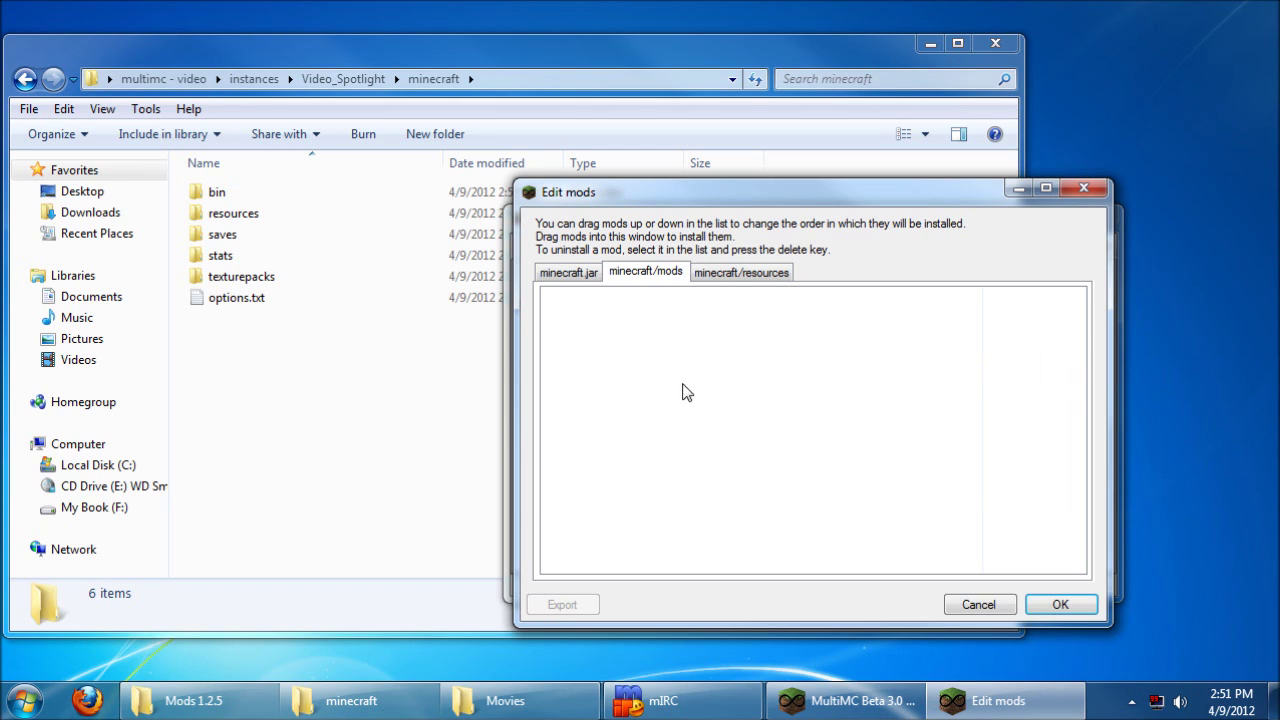
pyautogui.click(770, 277)
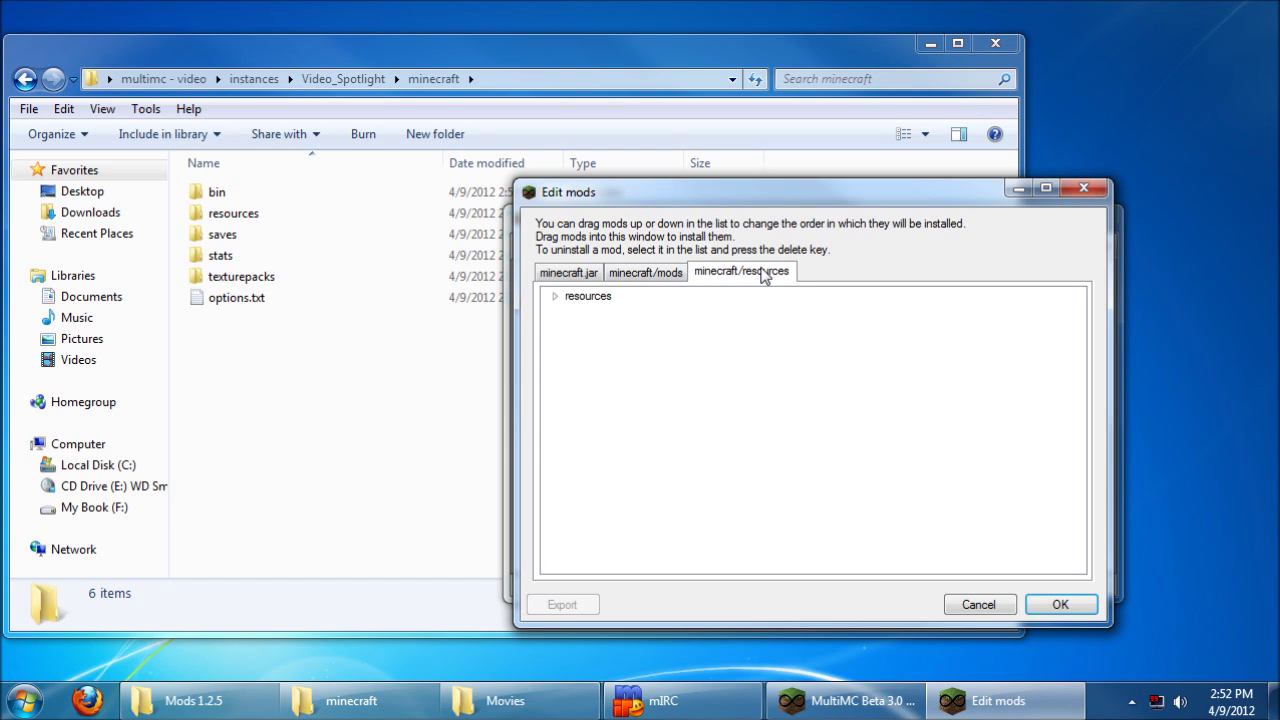
pyautogui.click(580, 272)
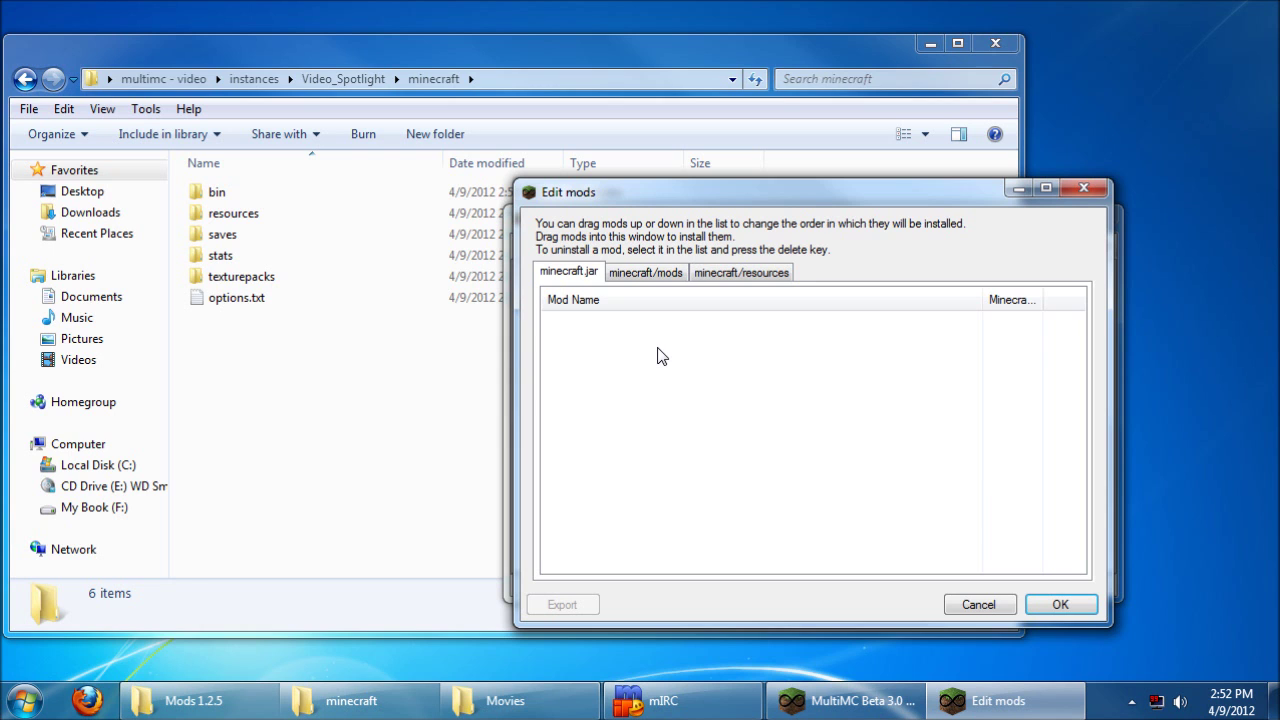
pyautogui.click(190, 700)
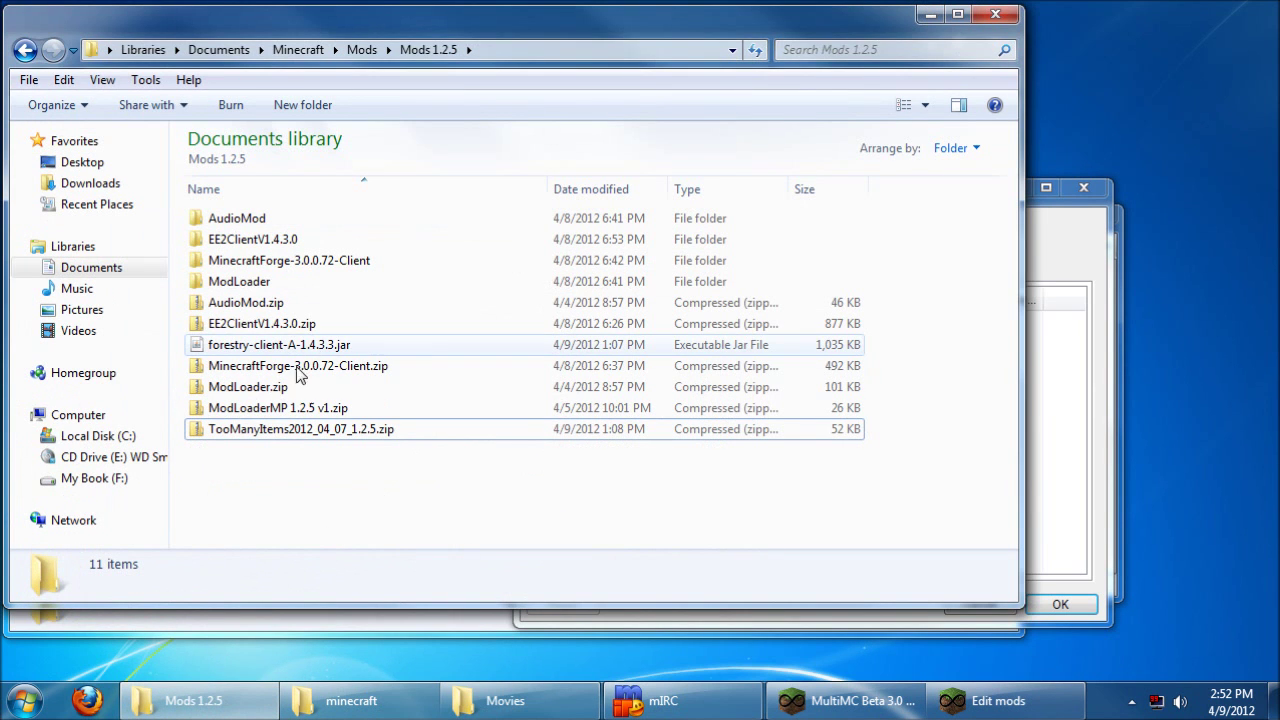
# Step: Add ModLoader, AudioMod, MinecraftForge-3.0.0.72-Client and TooManyItems2012_04_07_1.2.5 zips as jar mods
pyautogui.click(290, 388)
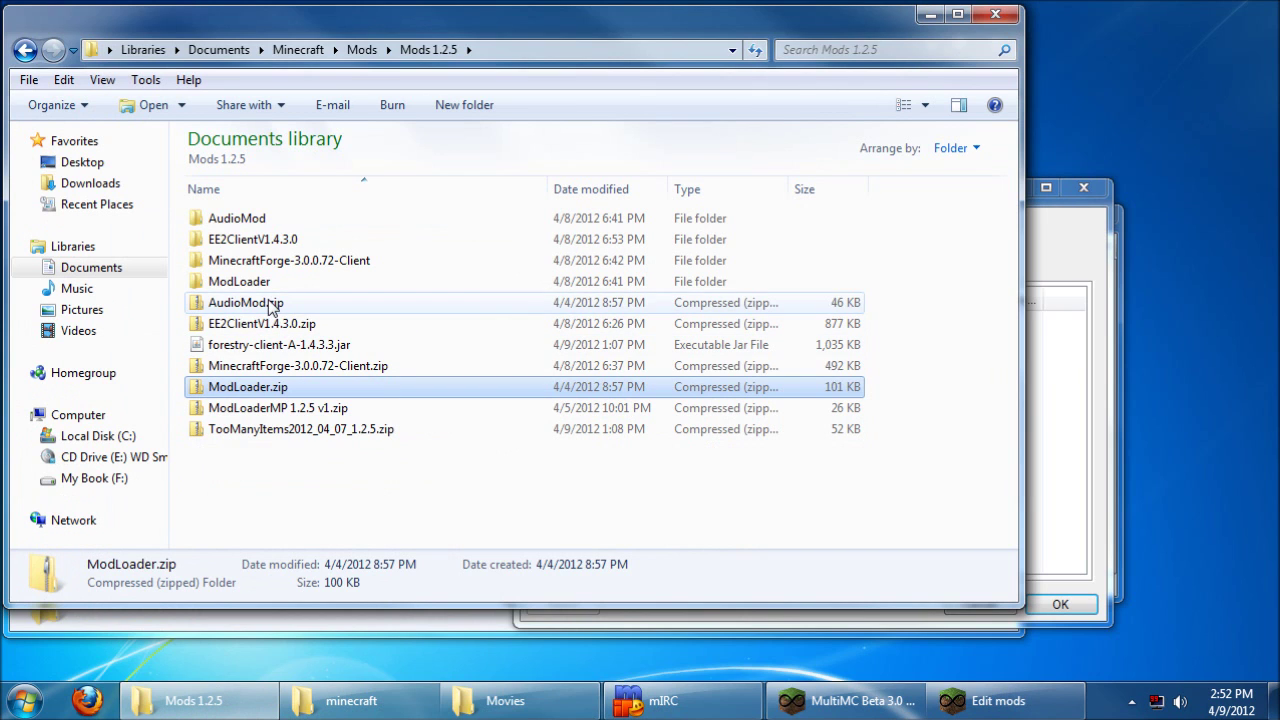
pyautogui.keyDown('ctrl'); pyautogui.click(270, 304); pyautogui.keyUp('ctrl')
pyautogui.keyDown('ctrl'); pyautogui.click(296, 366); pyautogui.keyUp('ctrl')
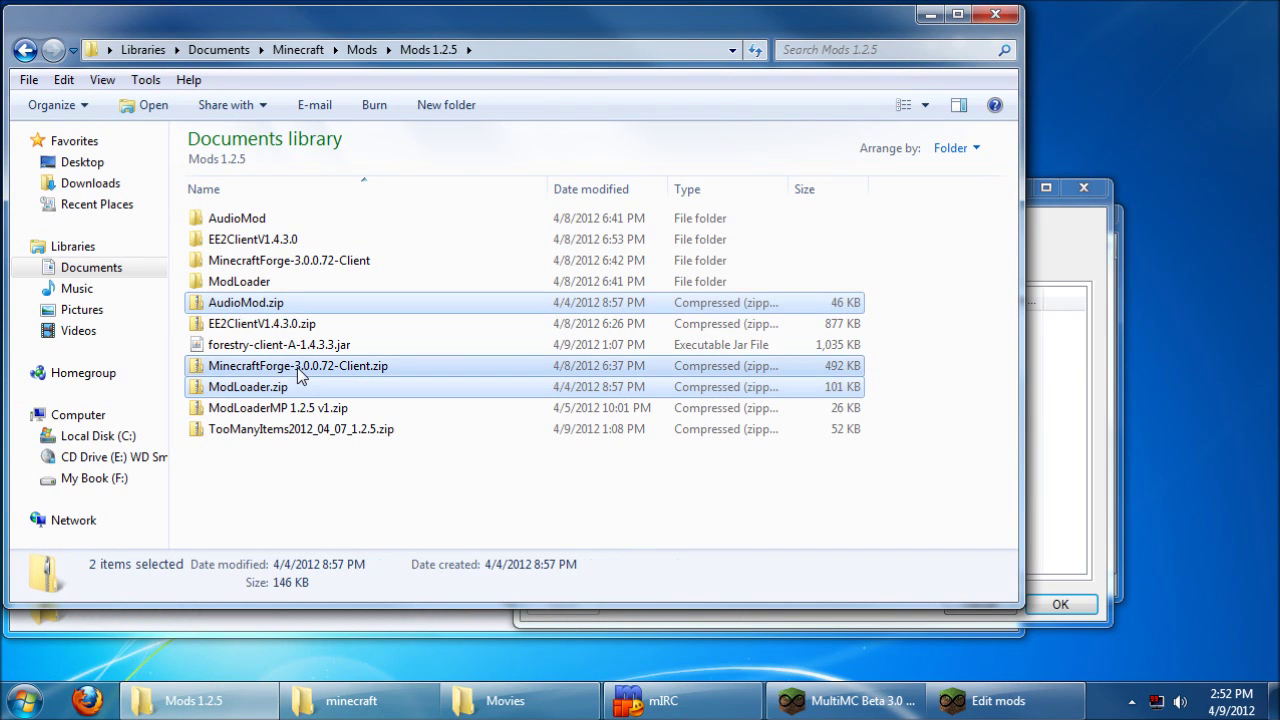
pyautogui.keyDown('ctrl'); pyautogui.click(300, 429); pyautogui.keyUp('ctrl')
pyautogui.moveTo(430, 25); pyautogui.dragTo(177, 31)
pyautogui.moveTo(109, 370); pyautogui.dragTo(856, 402)
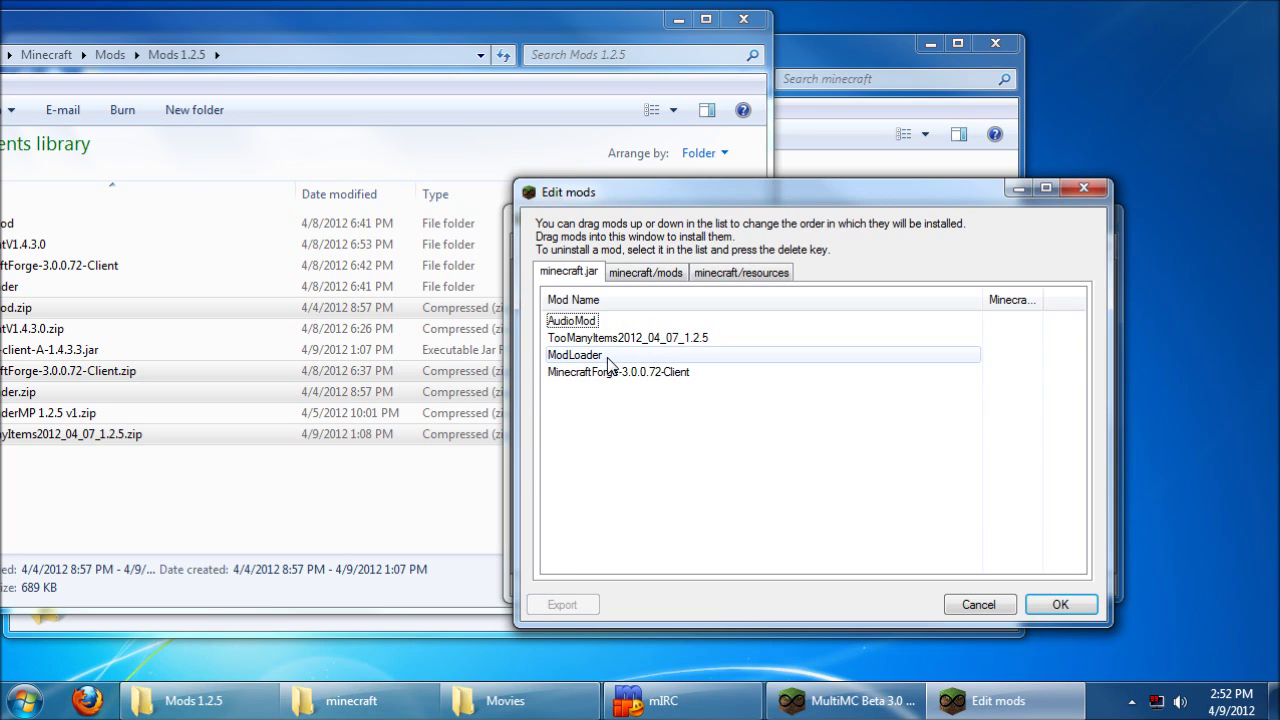
# Step: Reorder the jar mods with ModLoader first and MinecraftForge above TooManyItems
pyautogui.moveTo(587, 358); pyautogui.dragTo(584, 321)
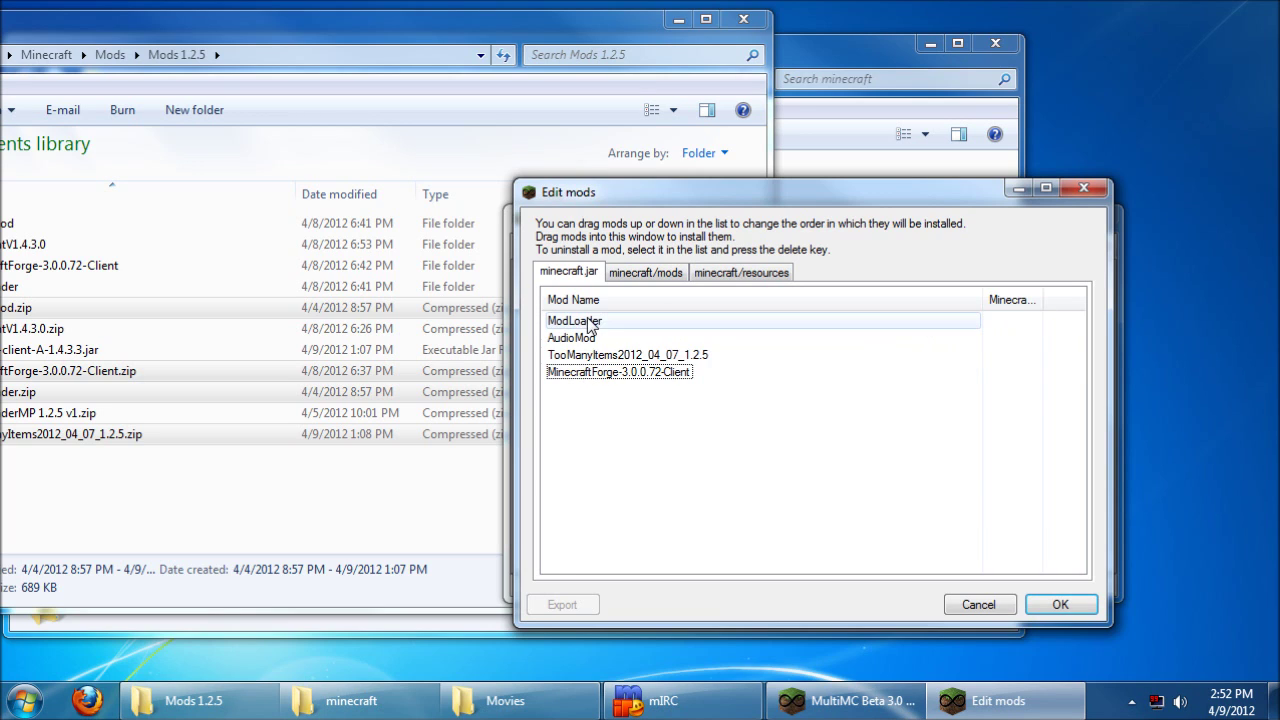
pyautogui.moveTo(590, 368); pyautogui.dragTo(586, 357)
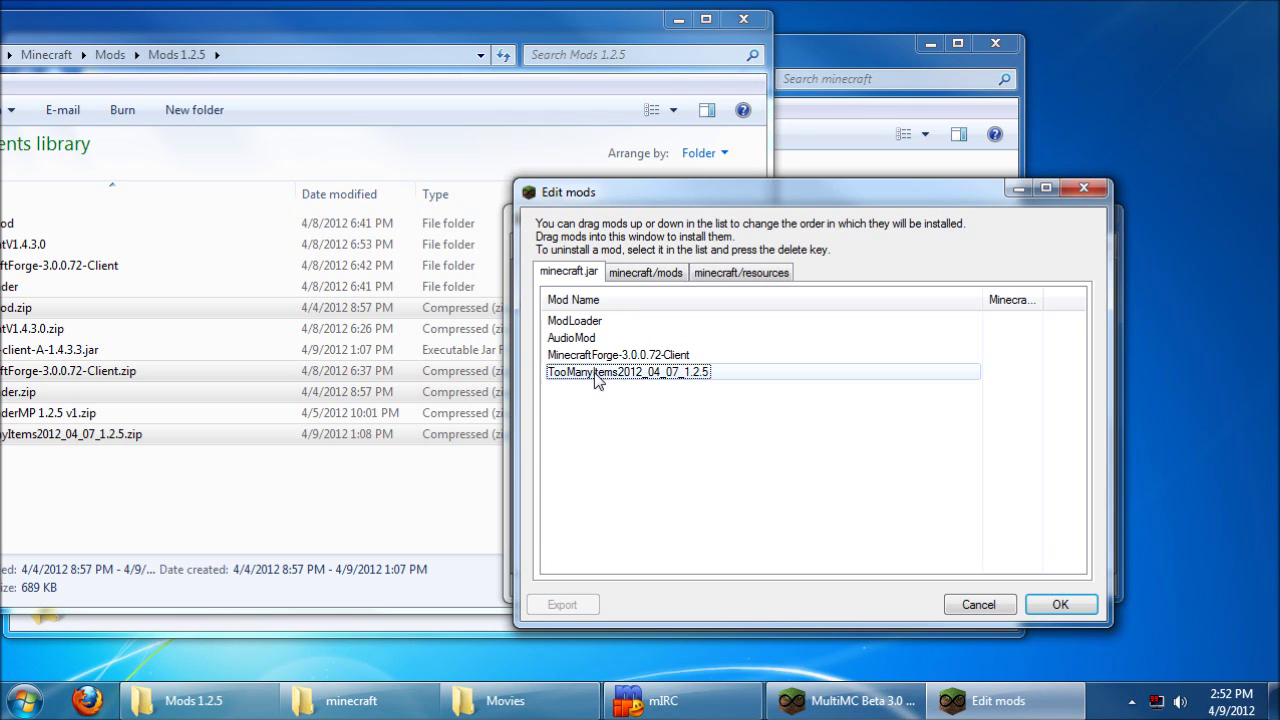
pyautogui.click(677, 19)
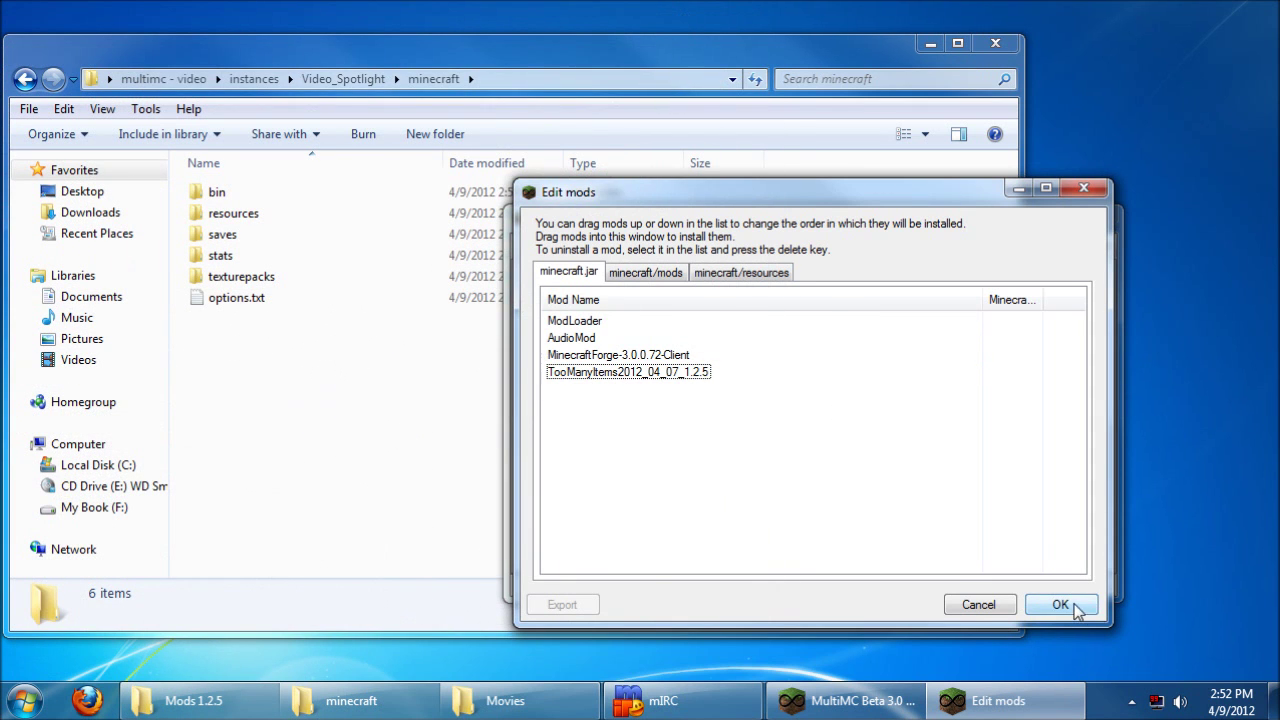
# Step: Save the mod list, then play Video Spotlight and log in
pyautogui.click(1060, 605)
pyautogui.rightClick(568, 284)
pyautogui.click(578, 296)
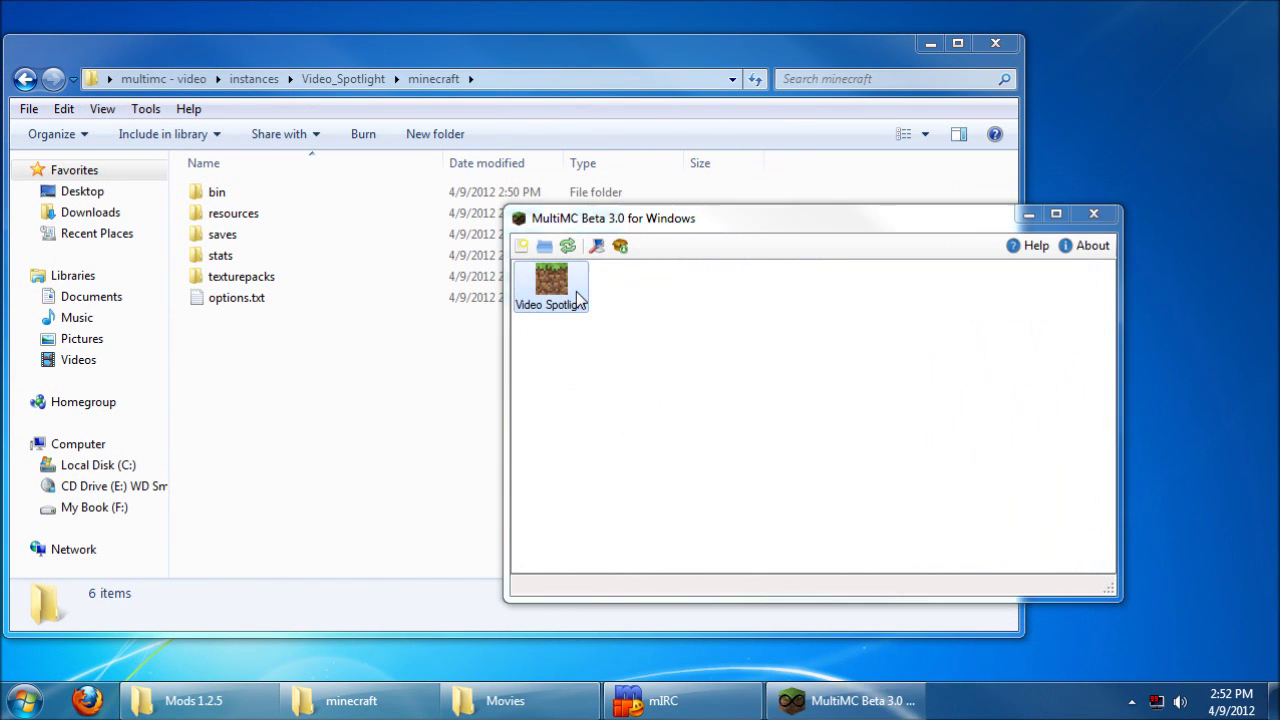
pyautogui.click(962, 452)
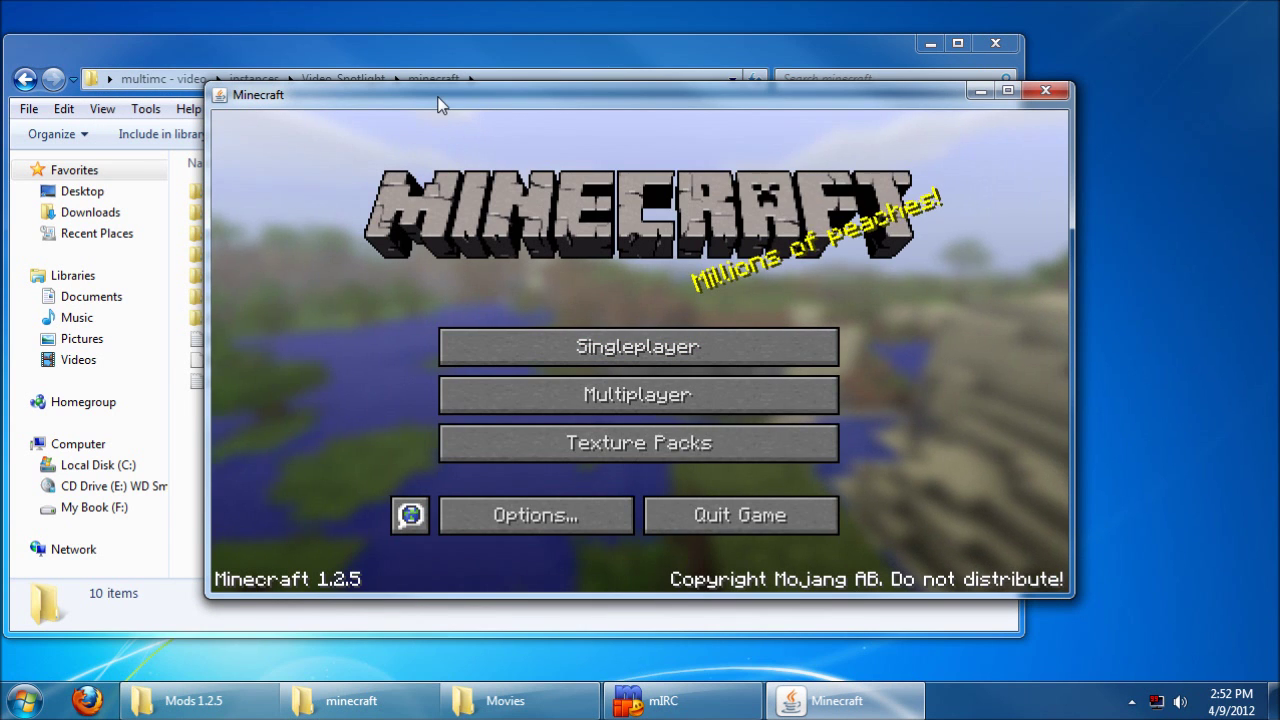
pyautogui.moveTo(440, 96); pyautogui.dragTo(595, 93)
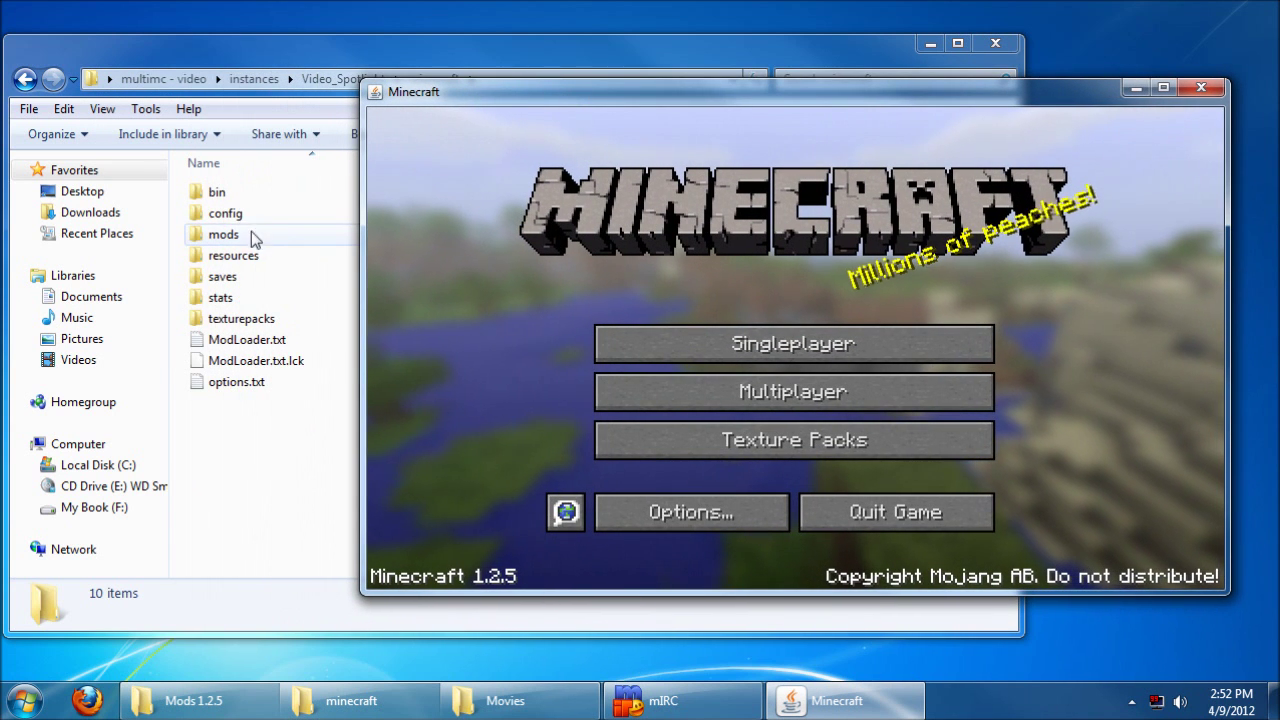
# Step: Create a new singleplayer world, check TooManyItems in the inventory, and close Minecraft
pyautogui.click(697, 345)
pyautogui.click(922, 507)
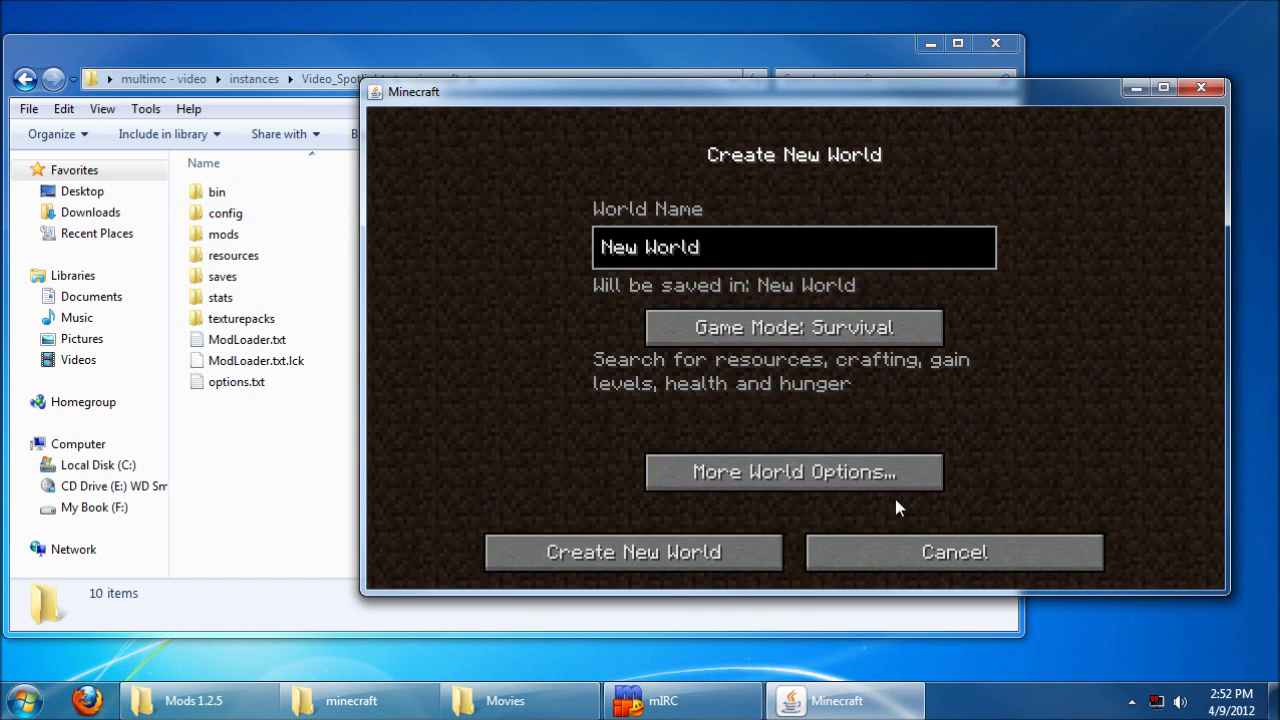
pyautogui.click(614, 551)
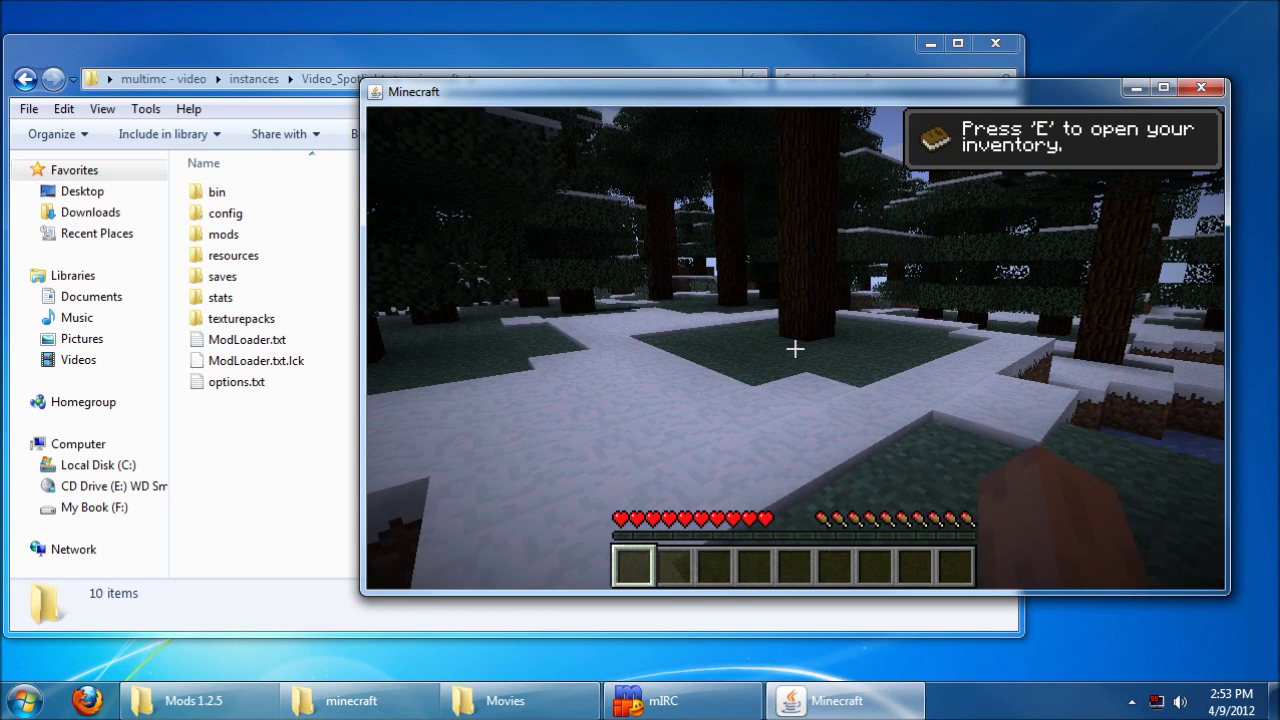
pyautogui.press('e')
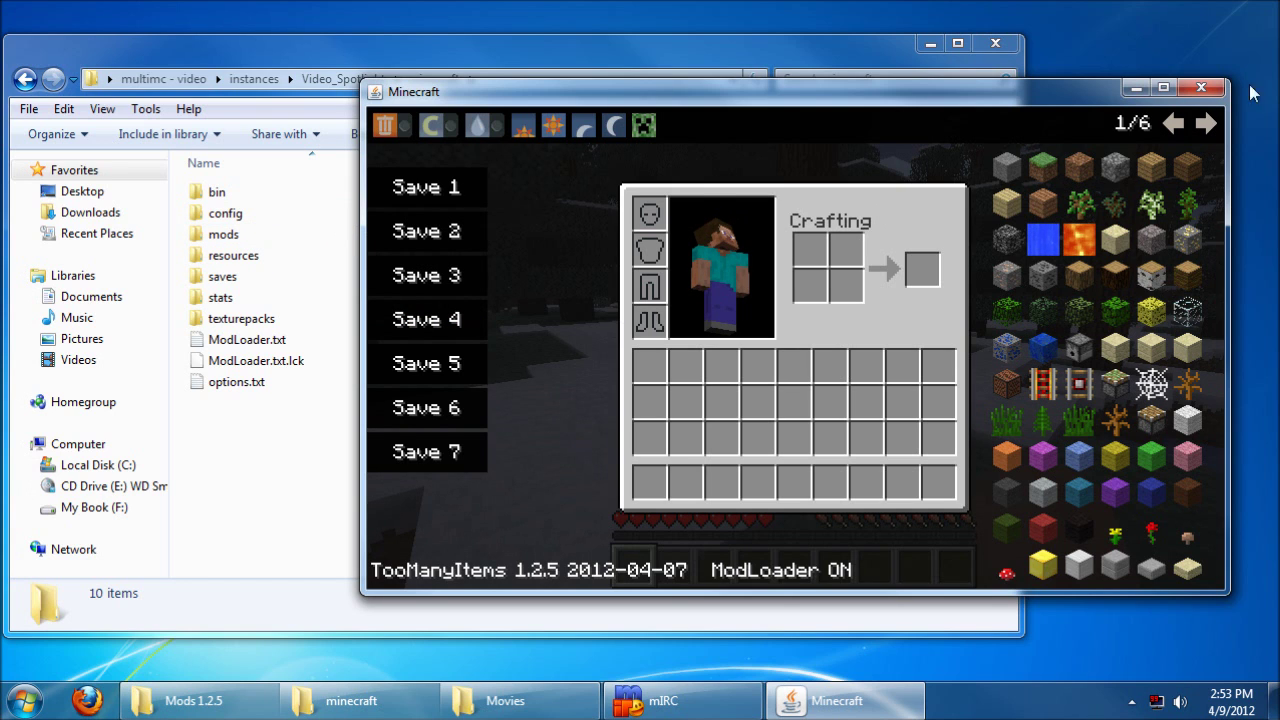
pyautogui.click(1209, 90)
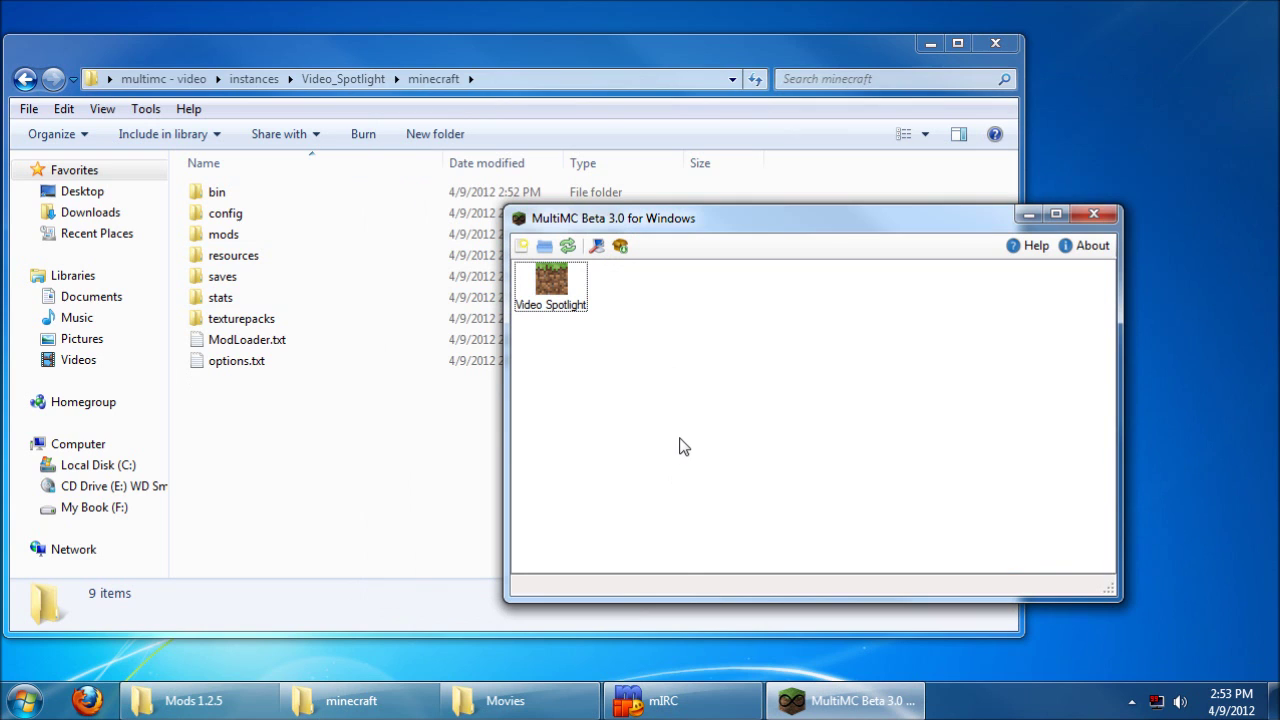
# Step: Open the mod editor's mods folder list and browse Explorer into EE2ClientV1.4.3.0
pyautogui.rightClick(540, 276)
pyautogui.click(609, 366)
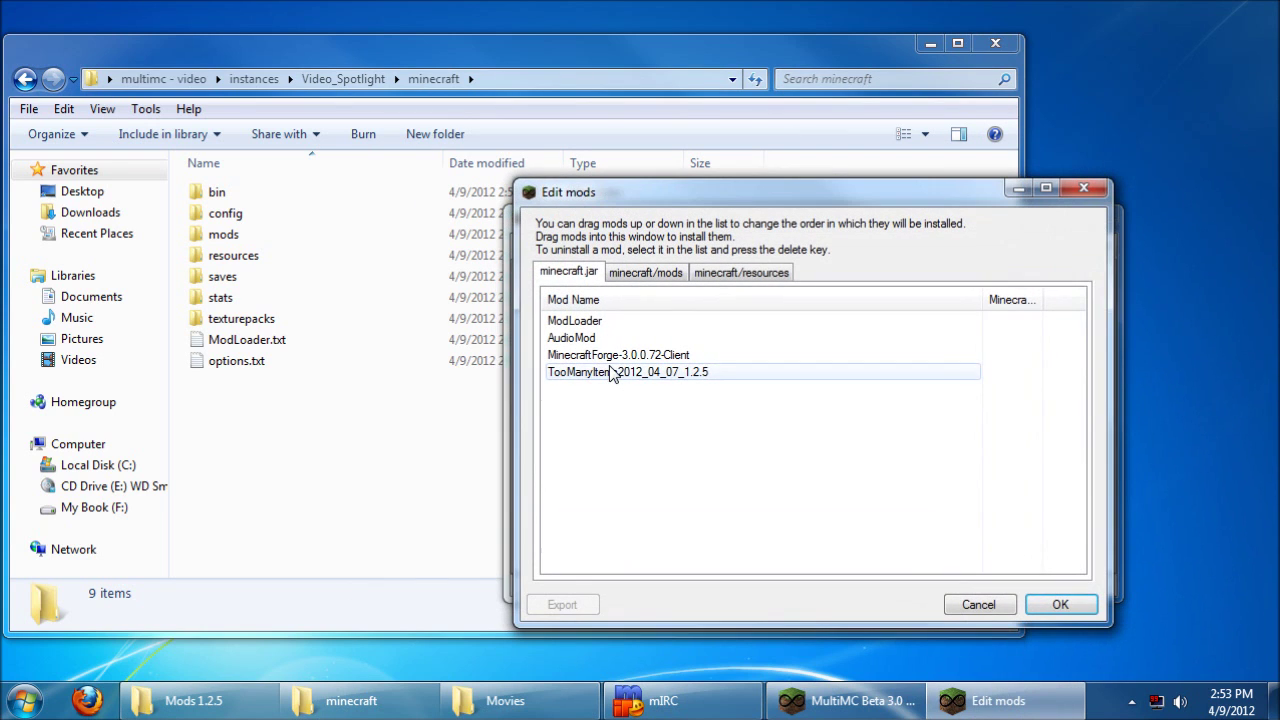
pyautogui.click(645, 270)
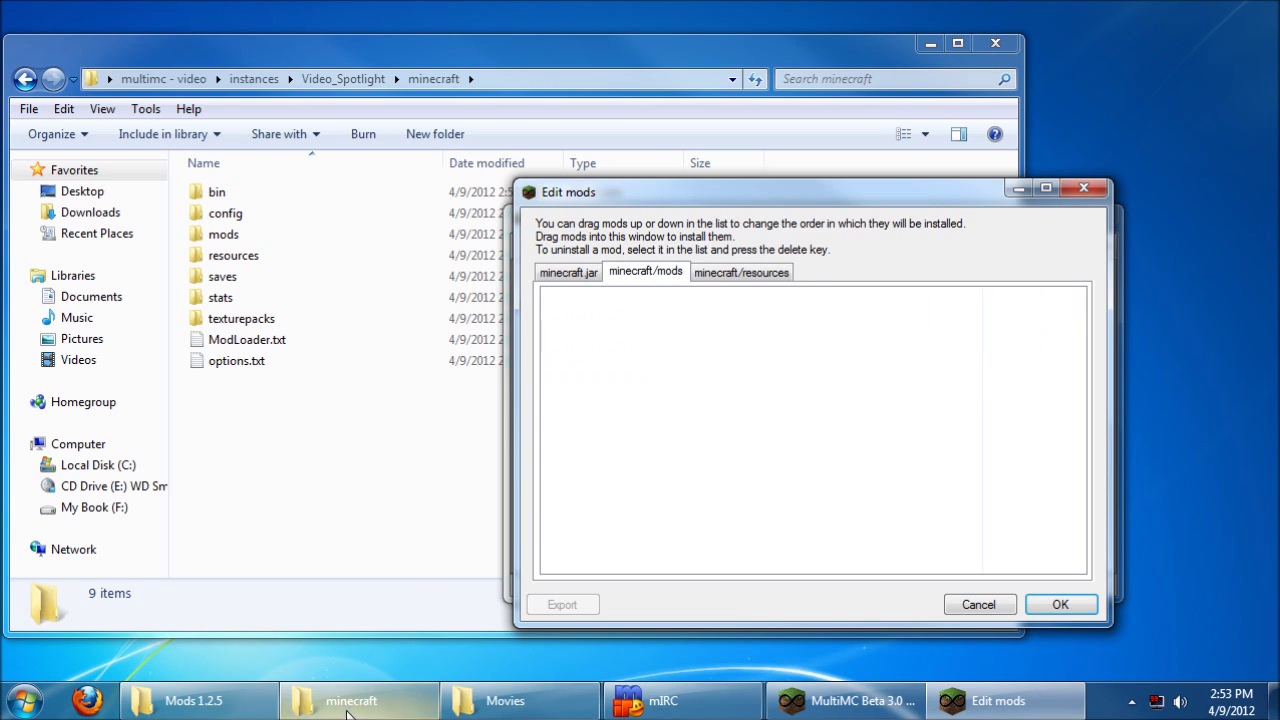
pyautogui.click(232, 698)
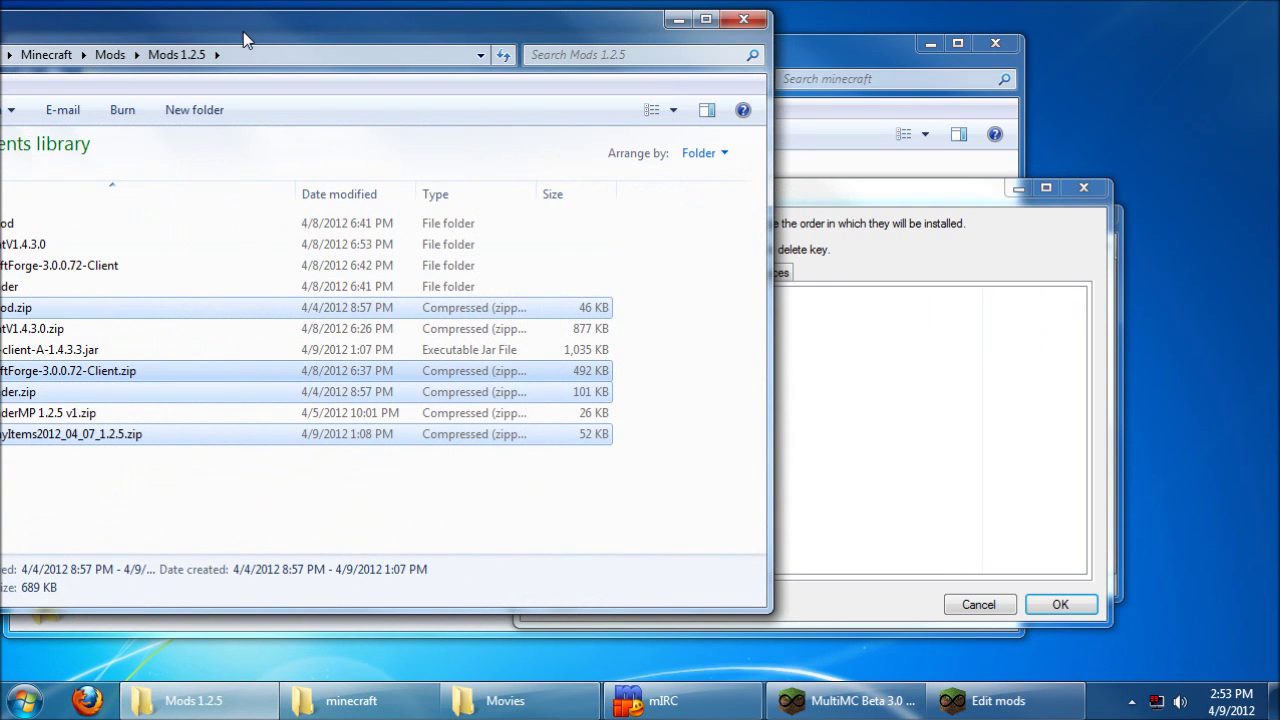
pyautogui.moveTo(243, 31); pyautogui.dragTo(501, 24)
pyautogui.click(319, 506)
pyautogui.click(306, 321)
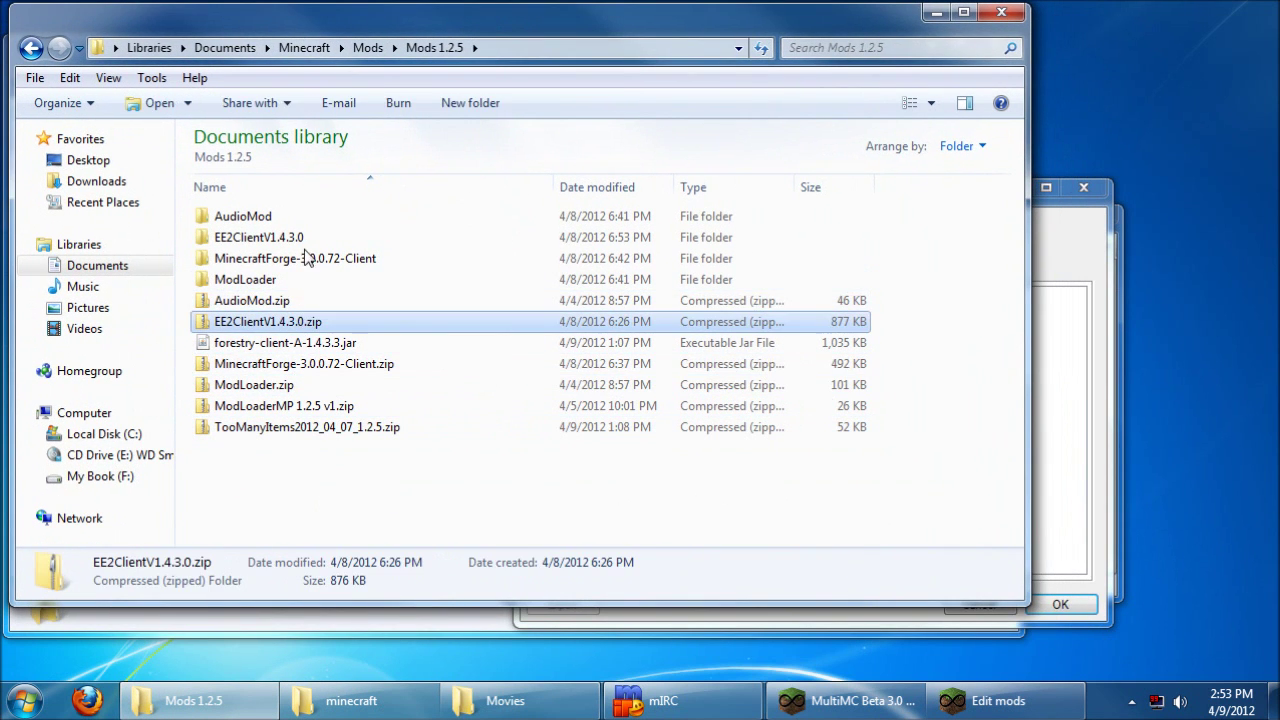
pyautogui.doubleClick(285, 237)
pyautogui.click(248, 216)
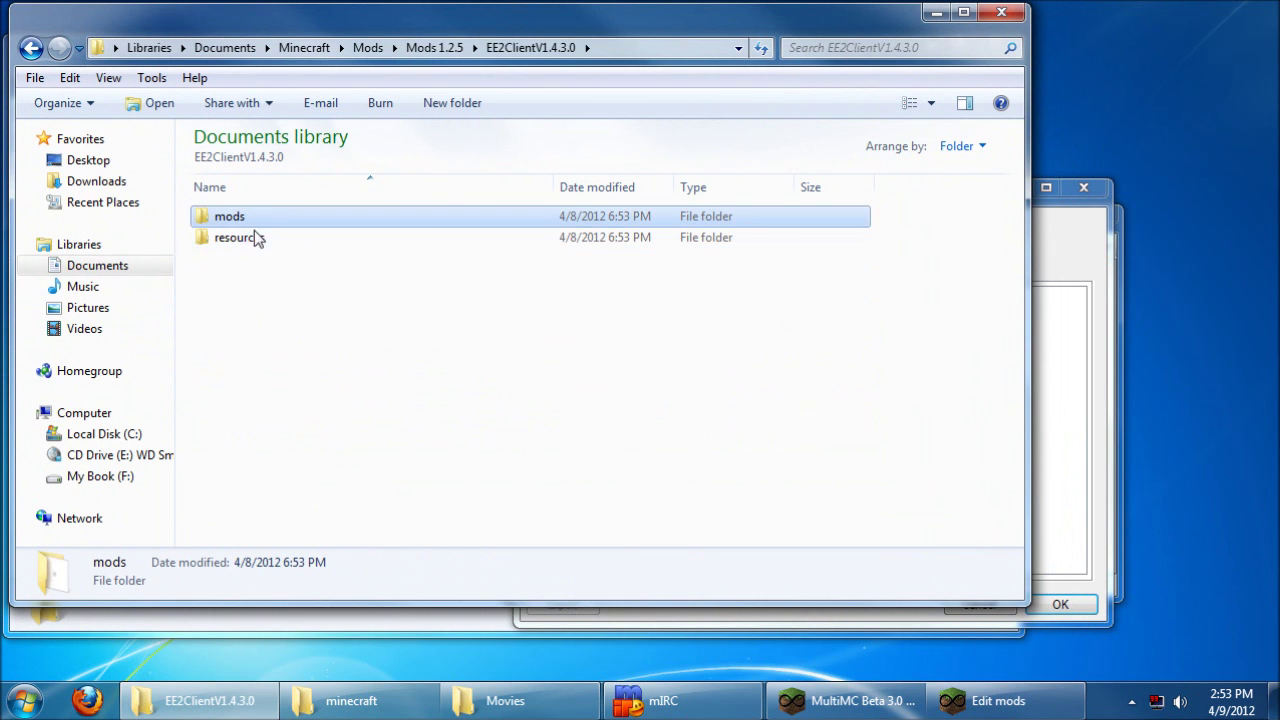
pyautogui.click(257, 240)
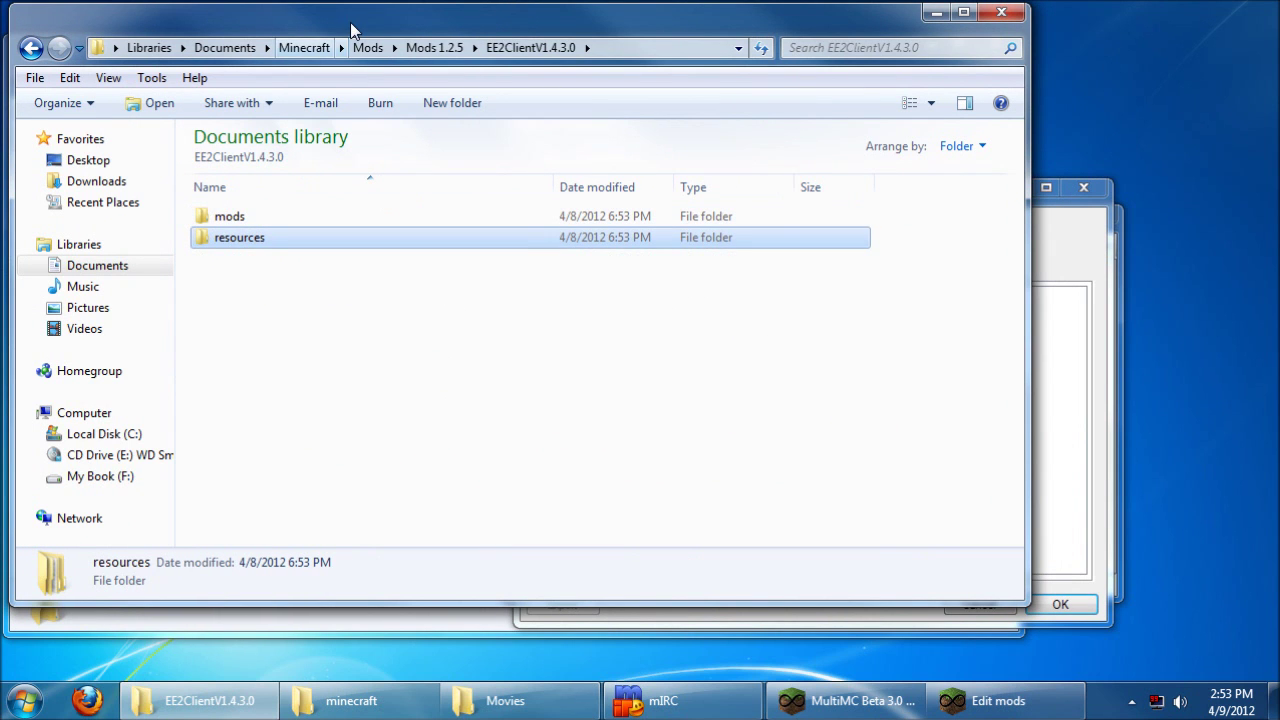
# Step: Add EE2ModV1.4.3.0.jar from the EE2 mods subfolder to the instance's mods folder list
pyautogui.moveTo(350, 22); pyautogui.dragTo(1088, 38)
pyautogui.moveTo(650, 185); pyautogui.dragTo(224, 134)
pyautogui.click(1166, 178)
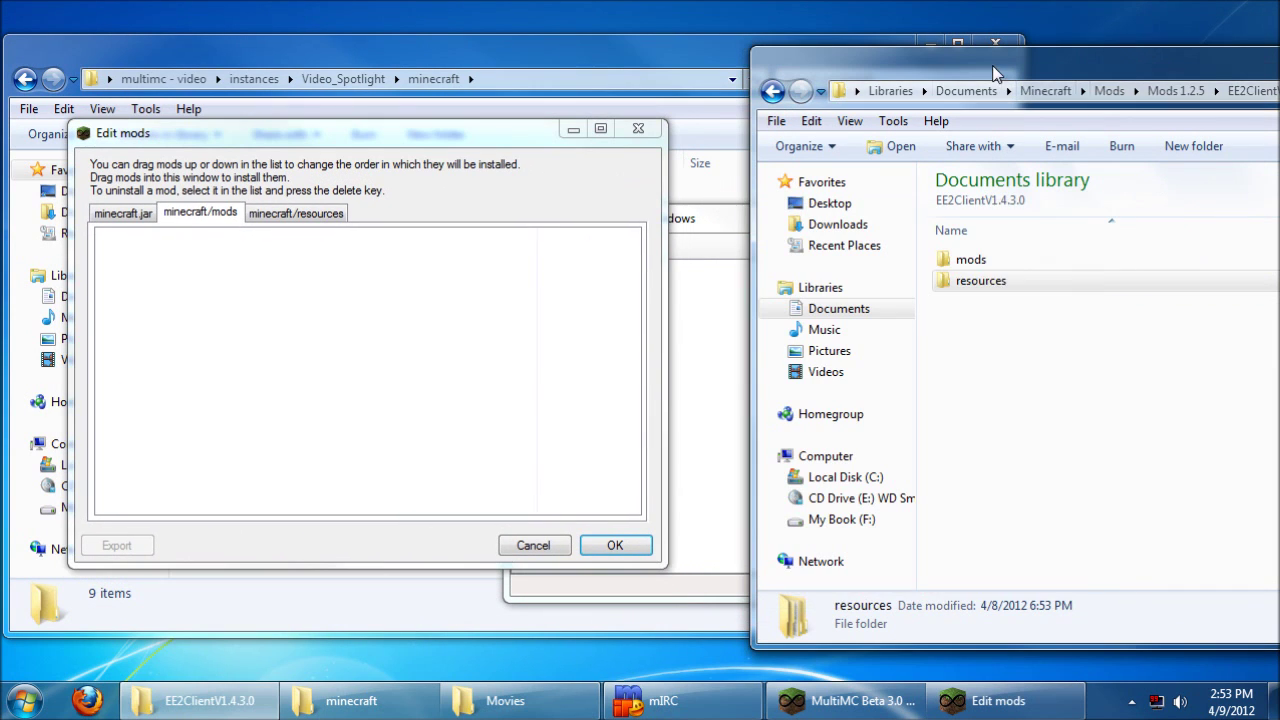
pyautogui.doubleClick(972, 252)
pyautogui.click(1003, 260)
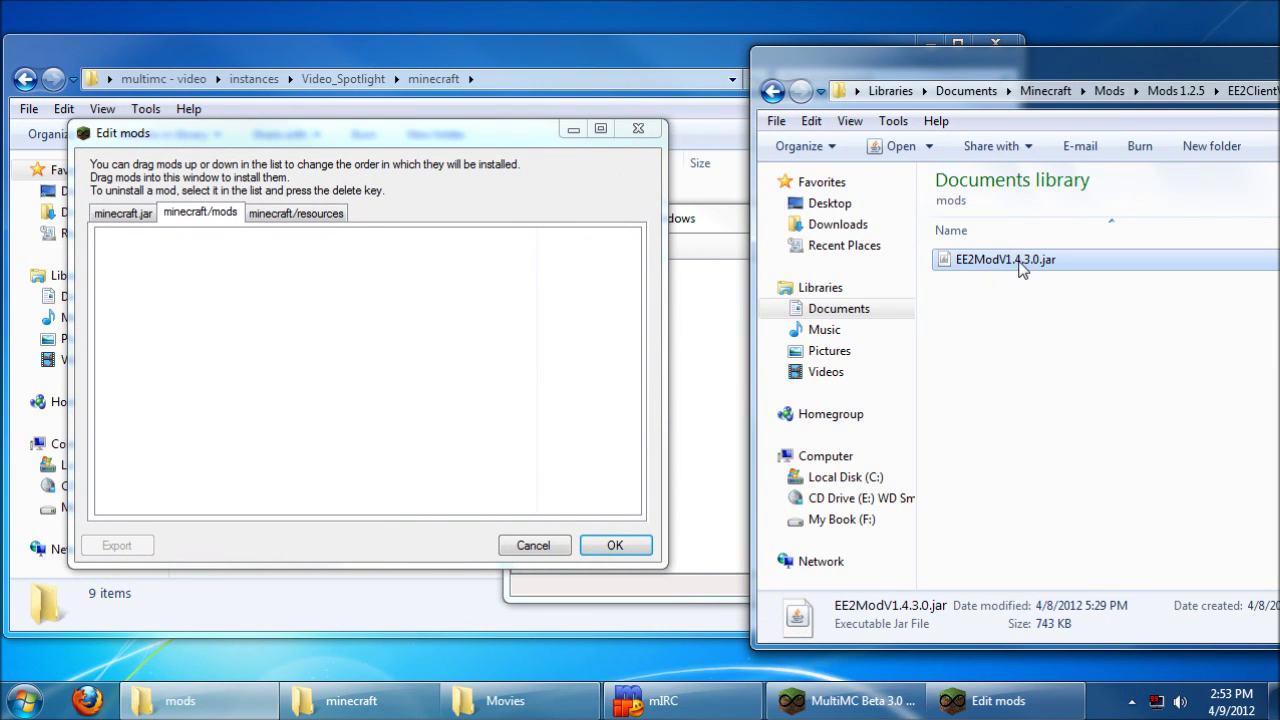
pyautogui.moveTo(1024, 70); pyautogui.dragTo(957, 55)
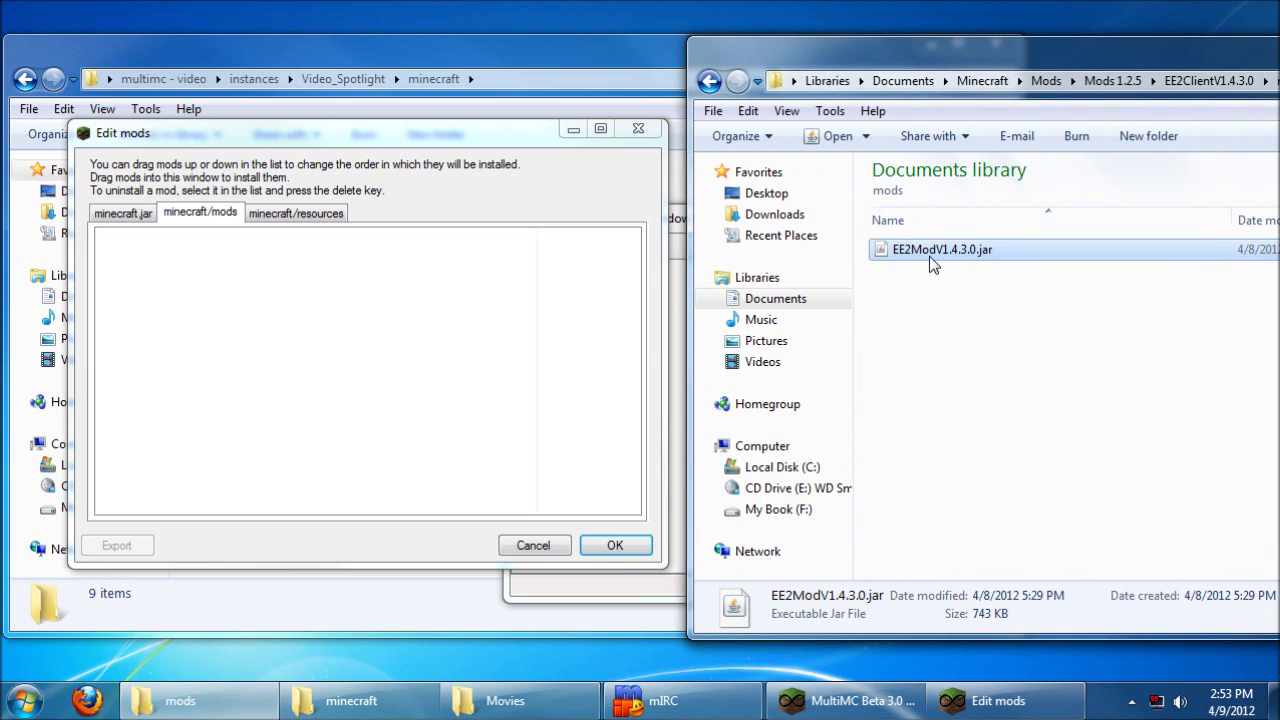
pyautogui.moveTo(211, 249); pyautogui.dragTo(211, 249)
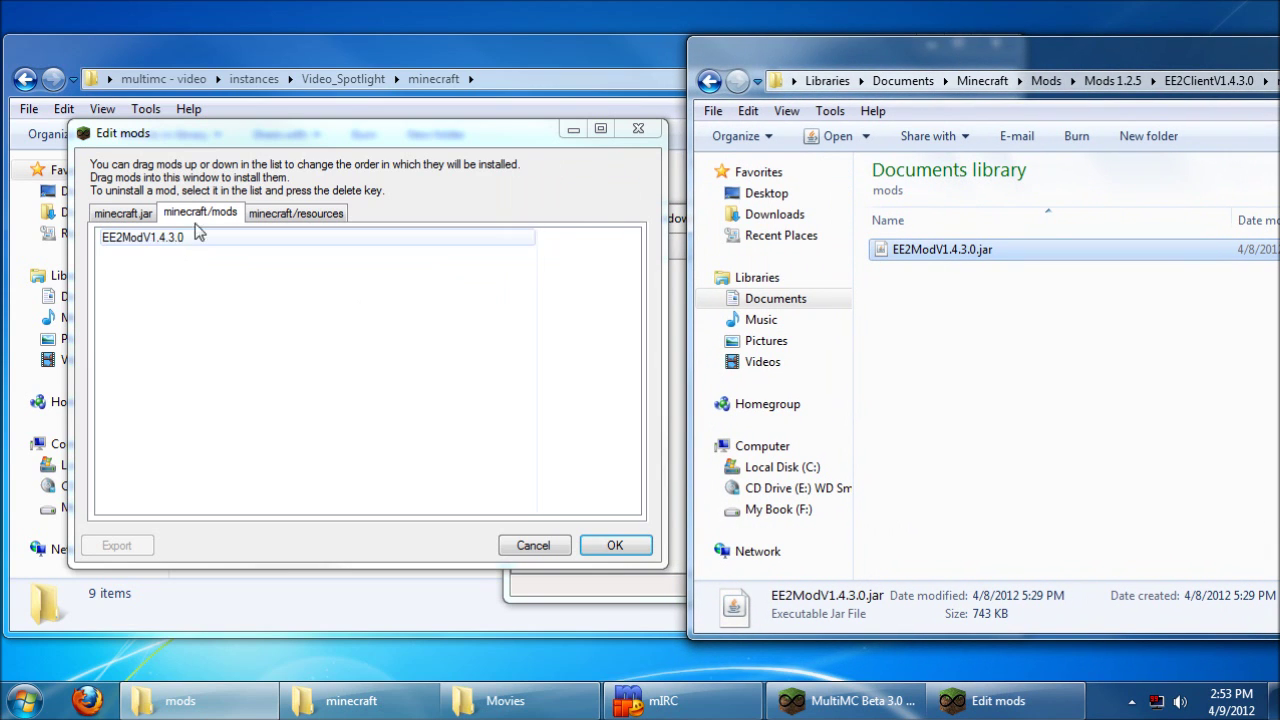
# Step: Drop the EE2 package's resources/mod folder onto the instance's resources entry
pyautogui.click(318, 212)
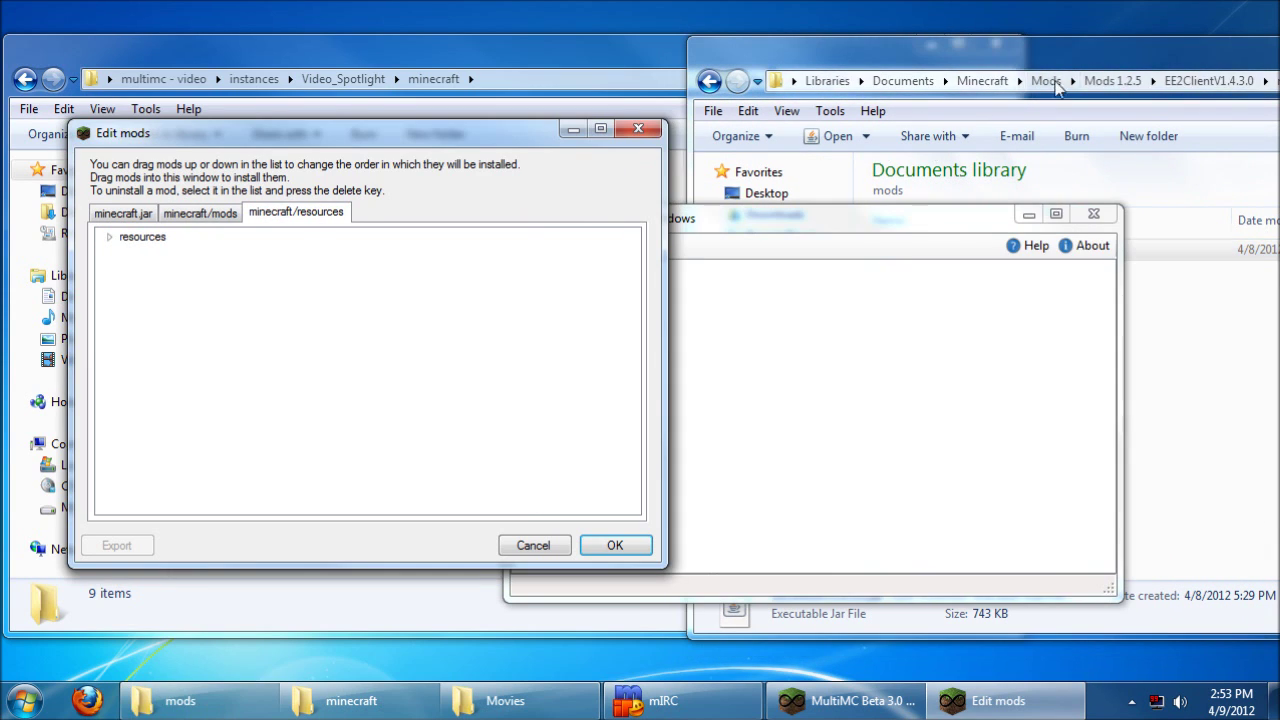
pyautogui.click(1208, 80)
pyautogui.click(913, 273)
pyautogui.doubleClick(913, 272)
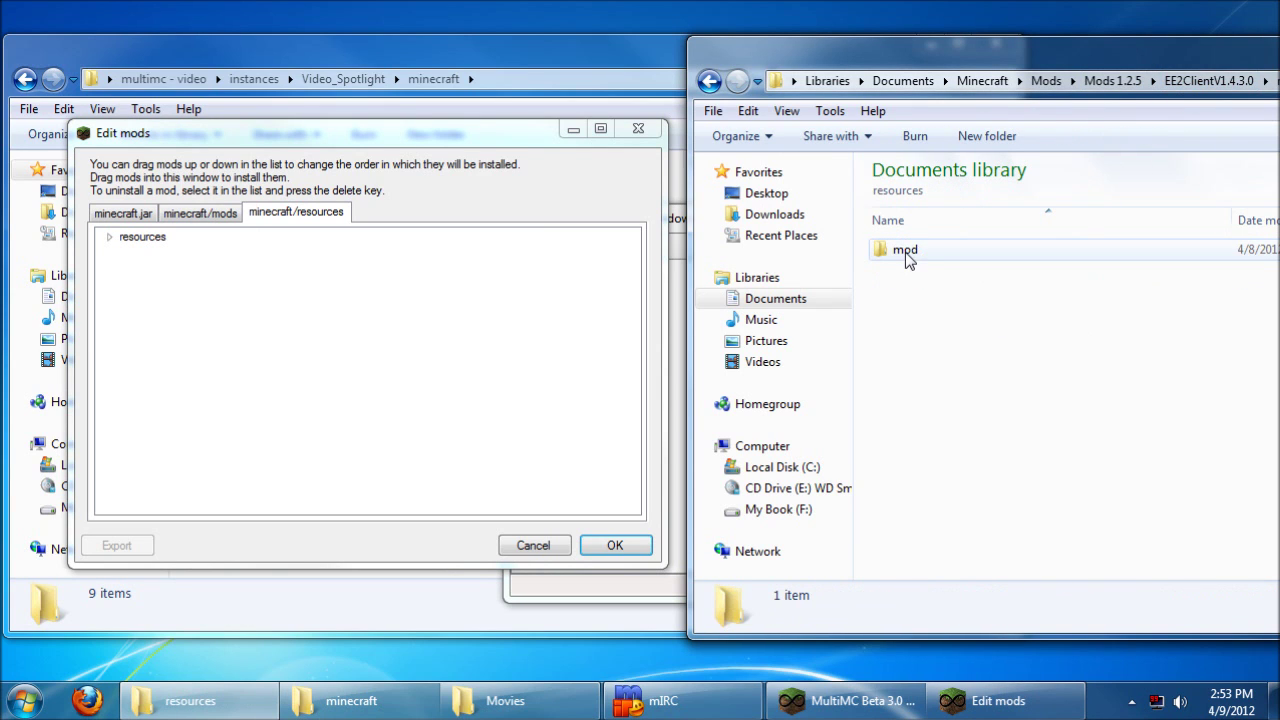
pyautogui.click(908, 250)
pyautogui.moveTo(916, 249); pyautogui.dragTo(820, 256)
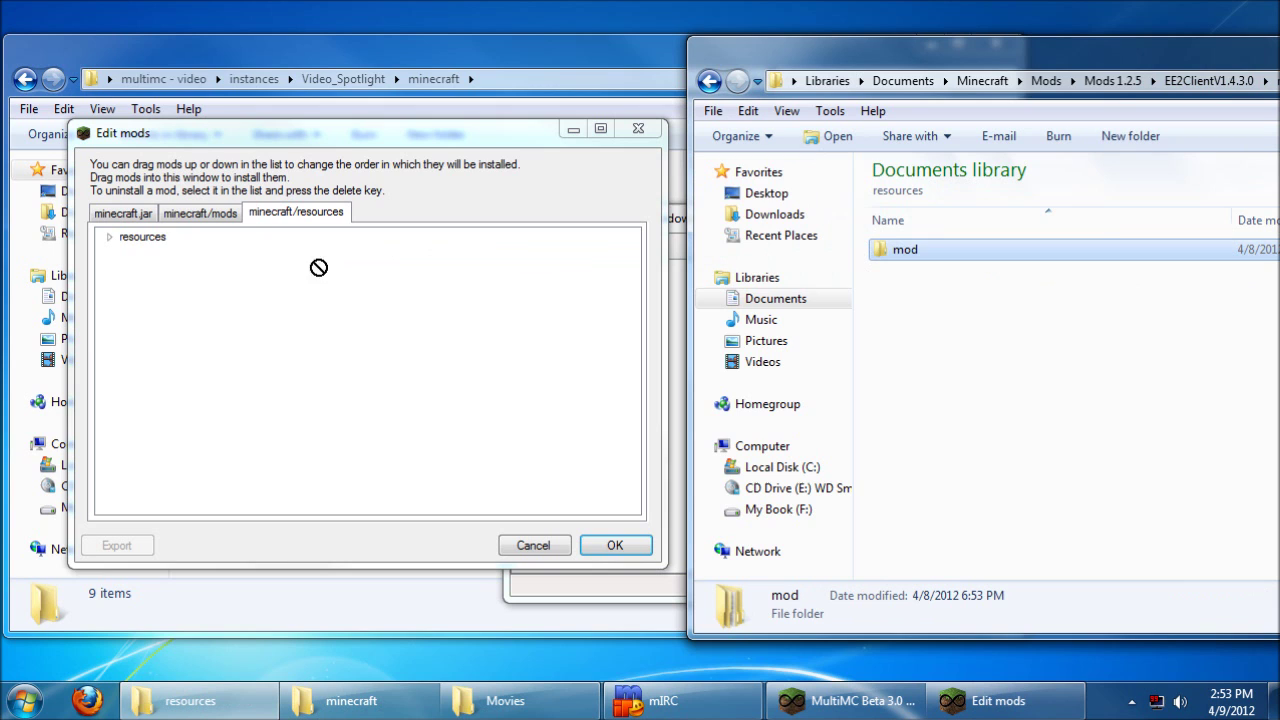
pyautogui.moveTo(181, 250); pyautogui.dragTo(147, 237)
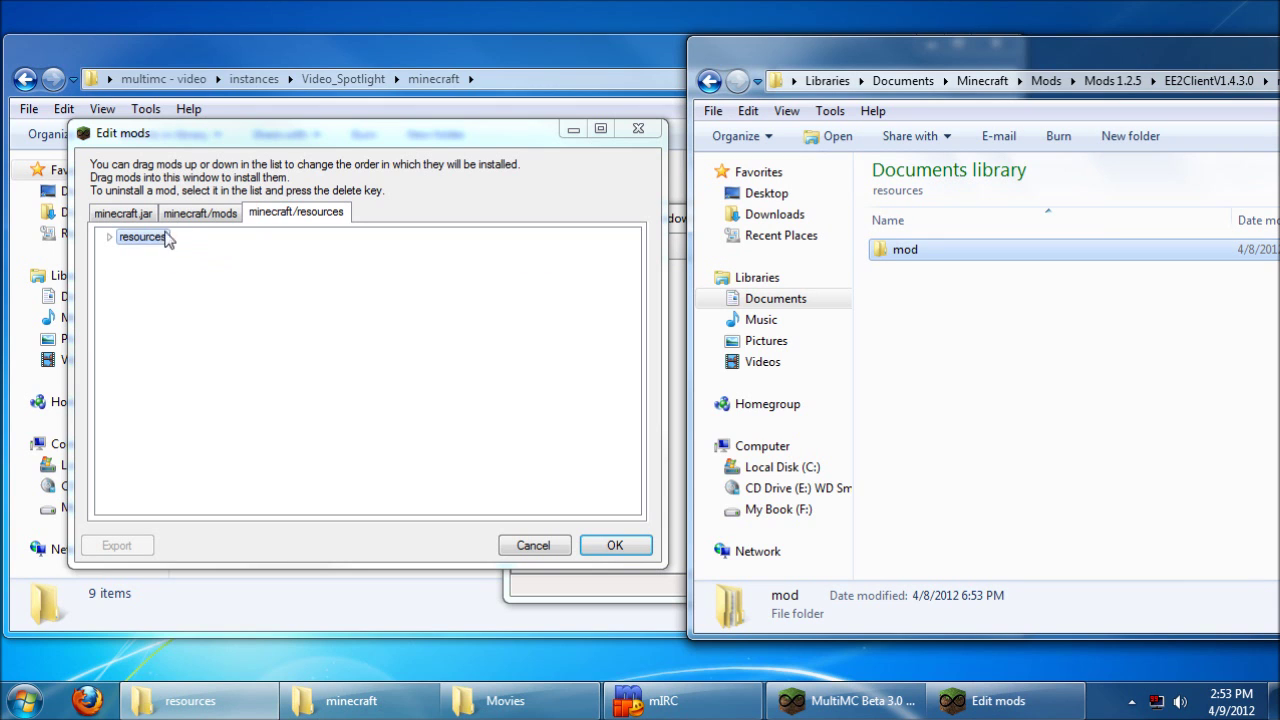
# Step: Confirm the mod changes, then play Video Spotlight and log in
pyautogui.click(614, 544)
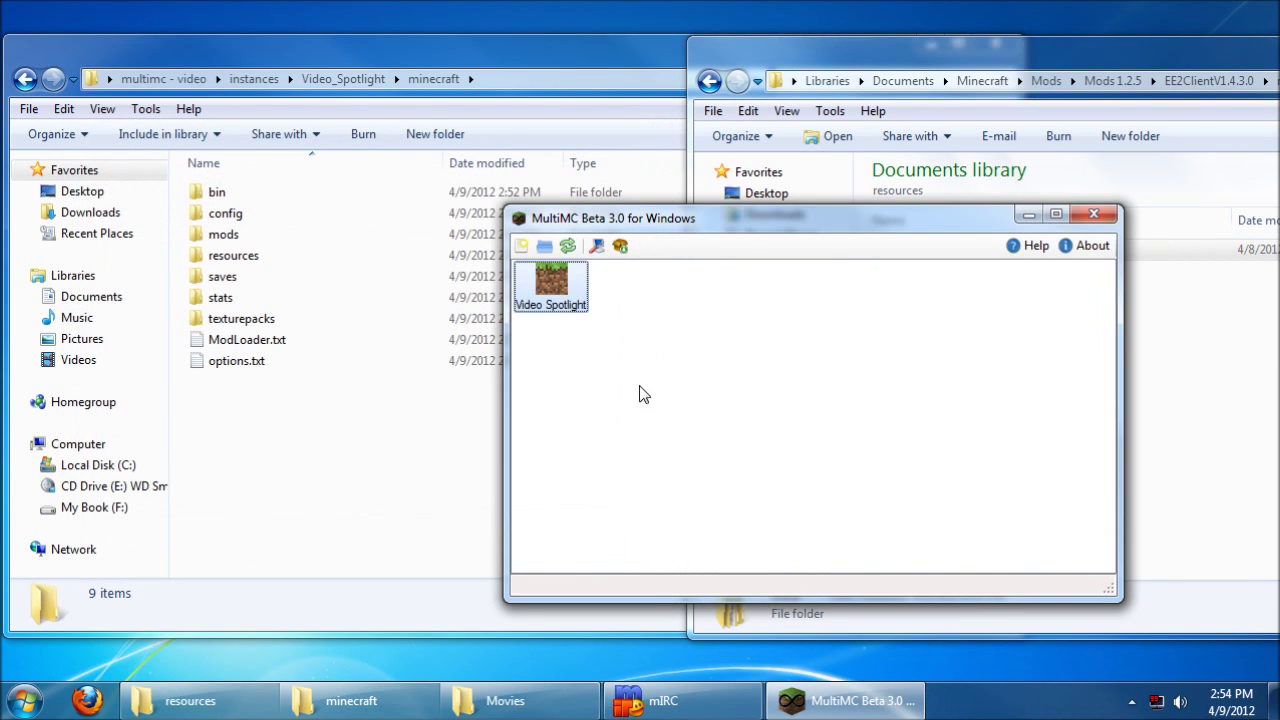
pyautogui.rightClick(563, 287)
pyautogui.click(602, 300)
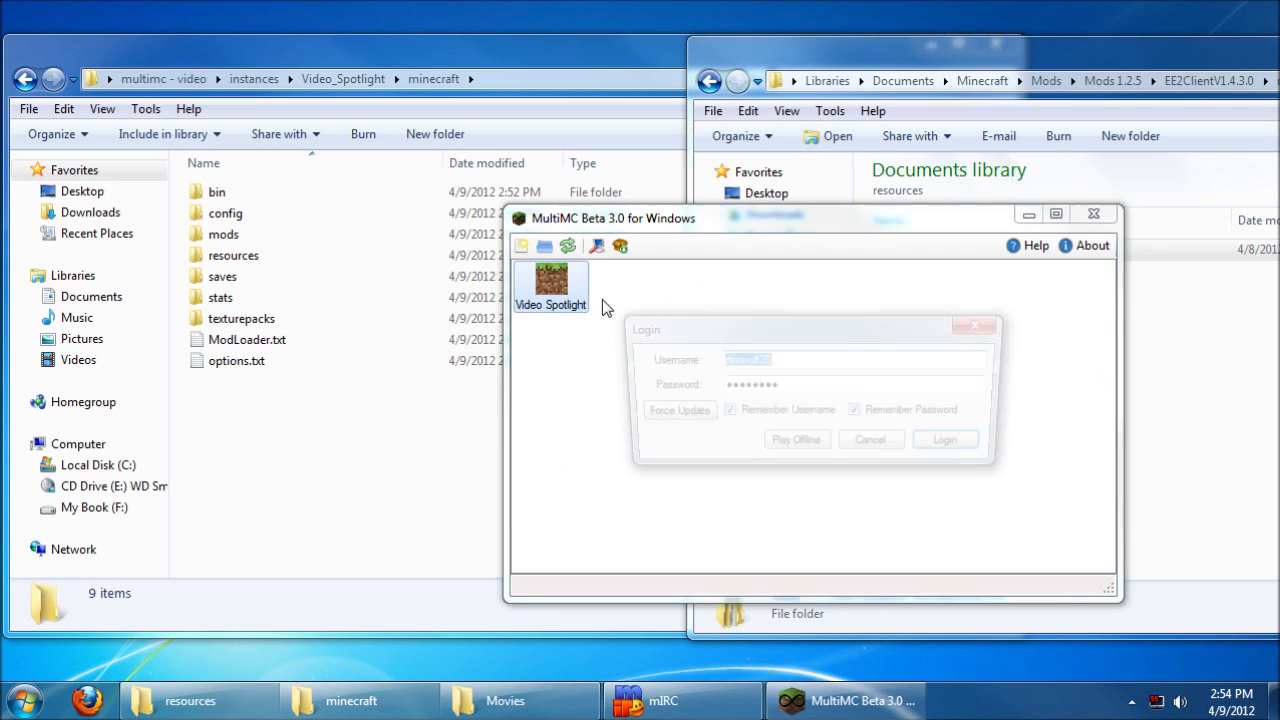
pyautogui.click(966, 446)
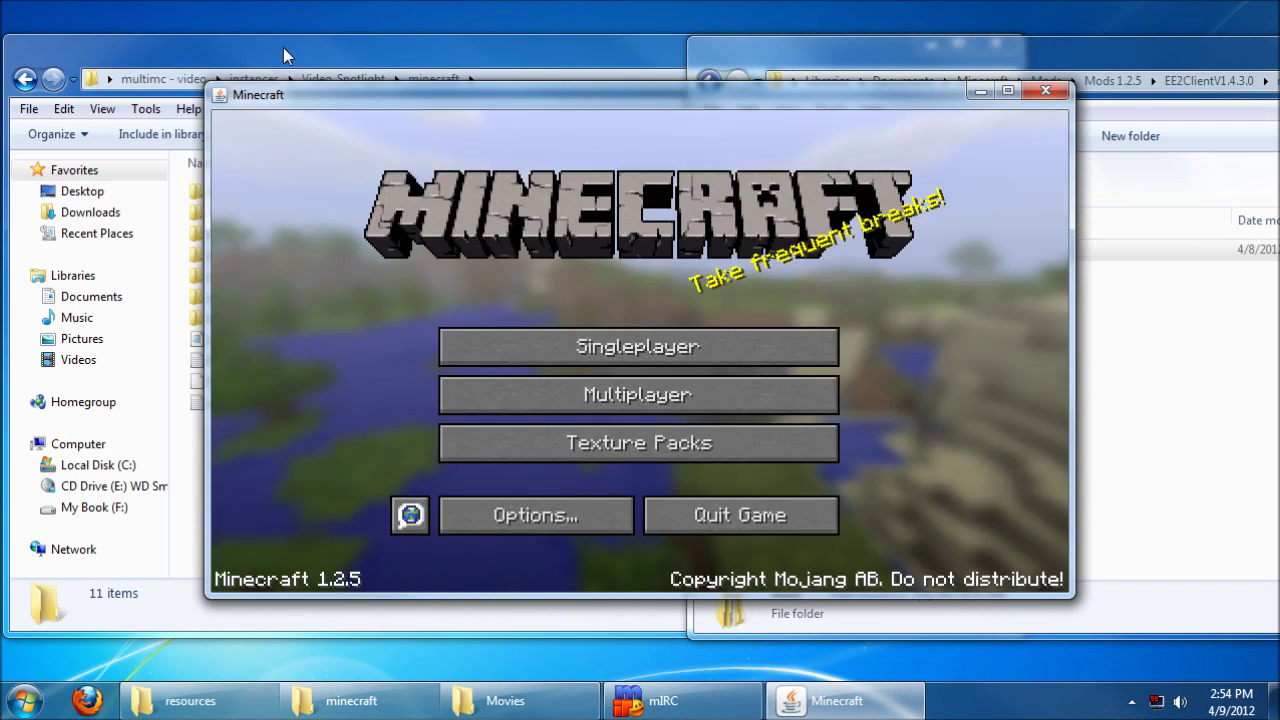
# Step: Check the EE2 jar in the instance's mods folder, then return to the minecraft folder
pyautogui.click(285, 45)
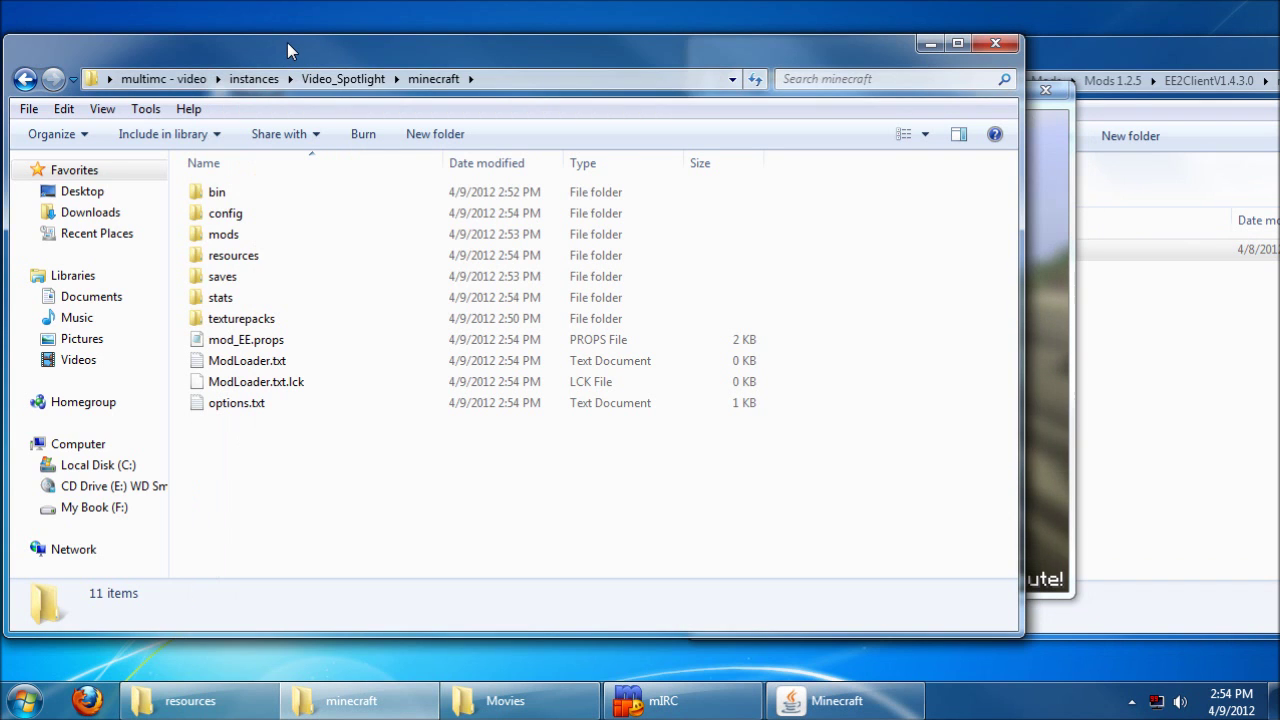
pyautogui.doubleClick(242, 234)
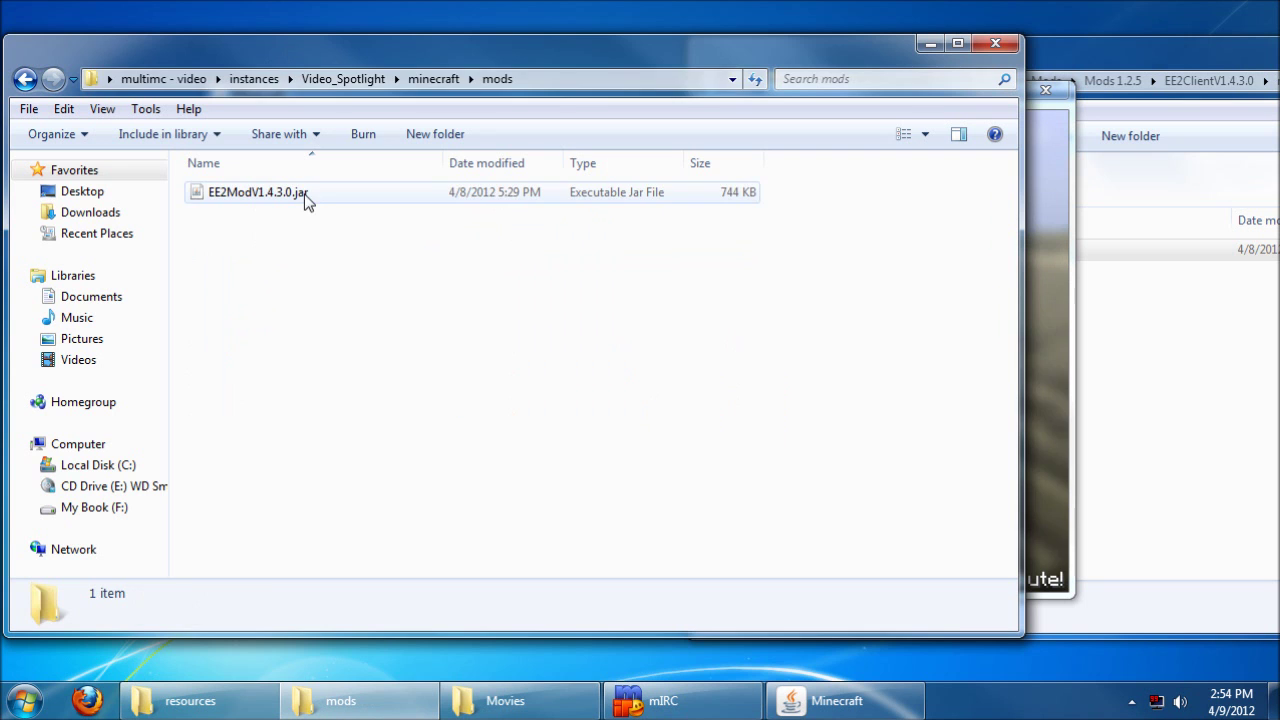
pyautogui.click(425, 79)
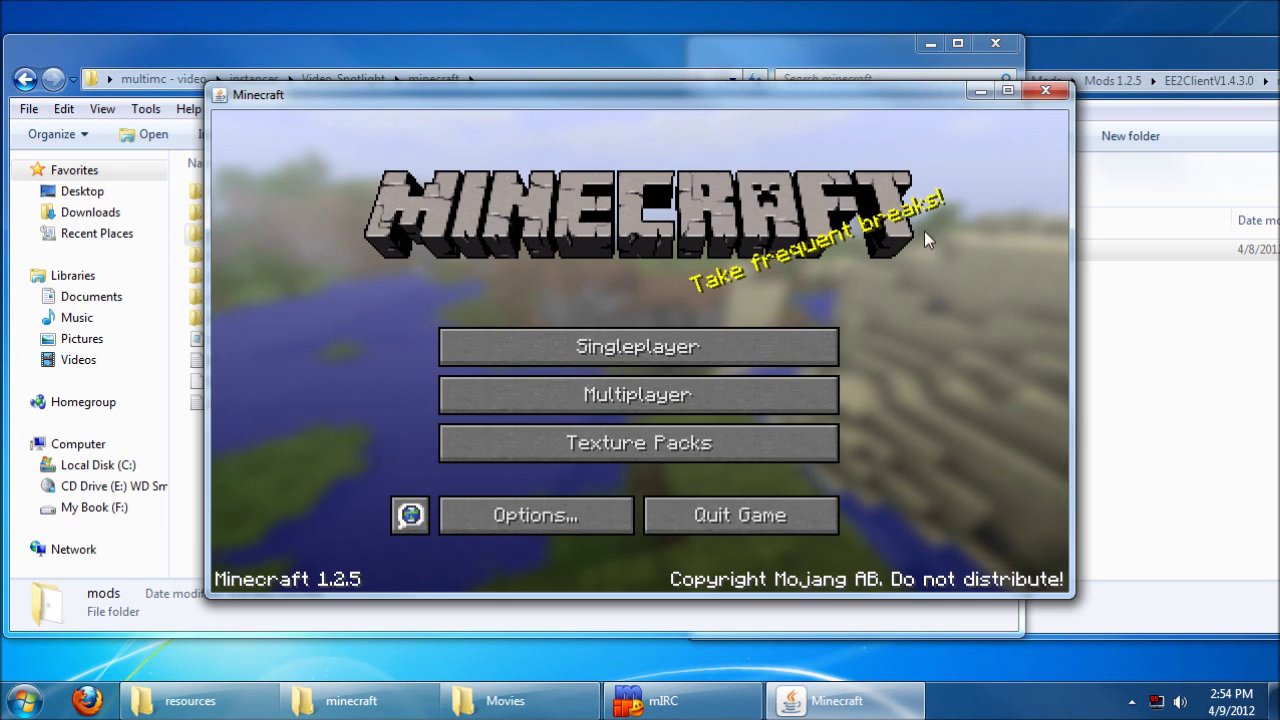
pyautogui.click(1050, 200)
# Step: Load the New World save and put a Philosopher's Stone from TooManyItems page 5 into the hotbar
pyautogui.click(597, 352)
pyautogui.doubleClick(527, 333)
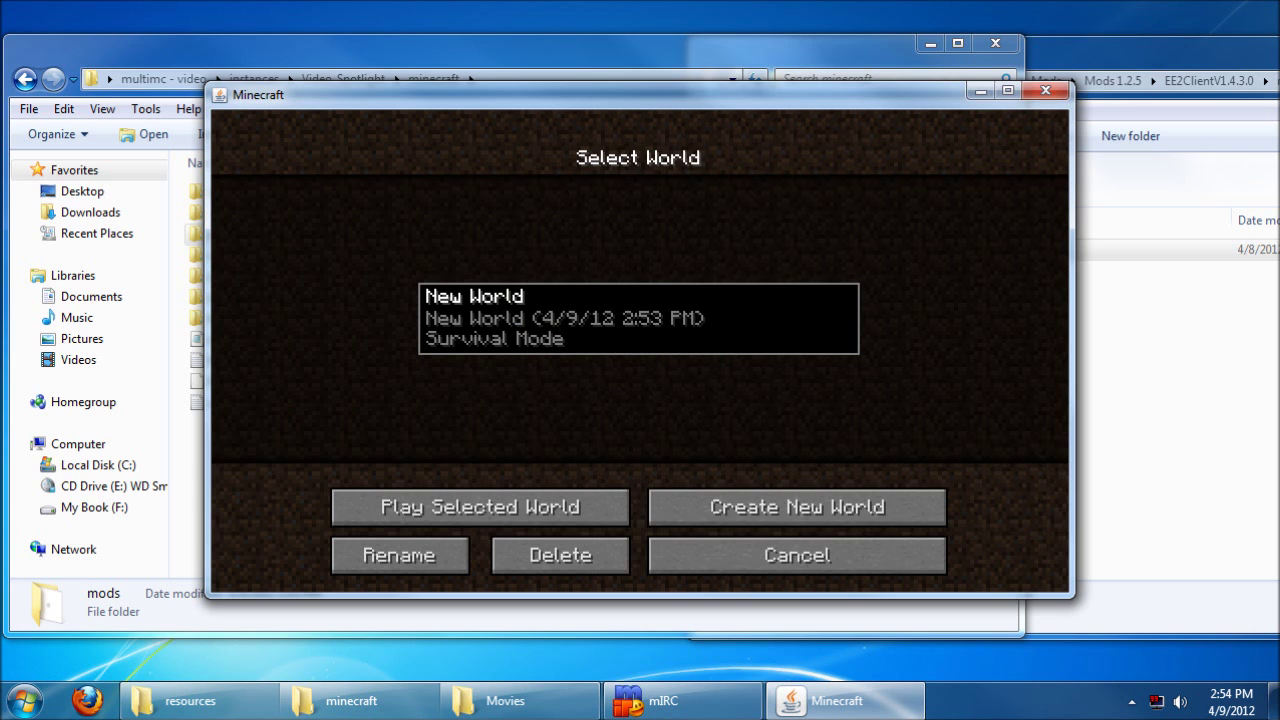
pyautogui.press('e')
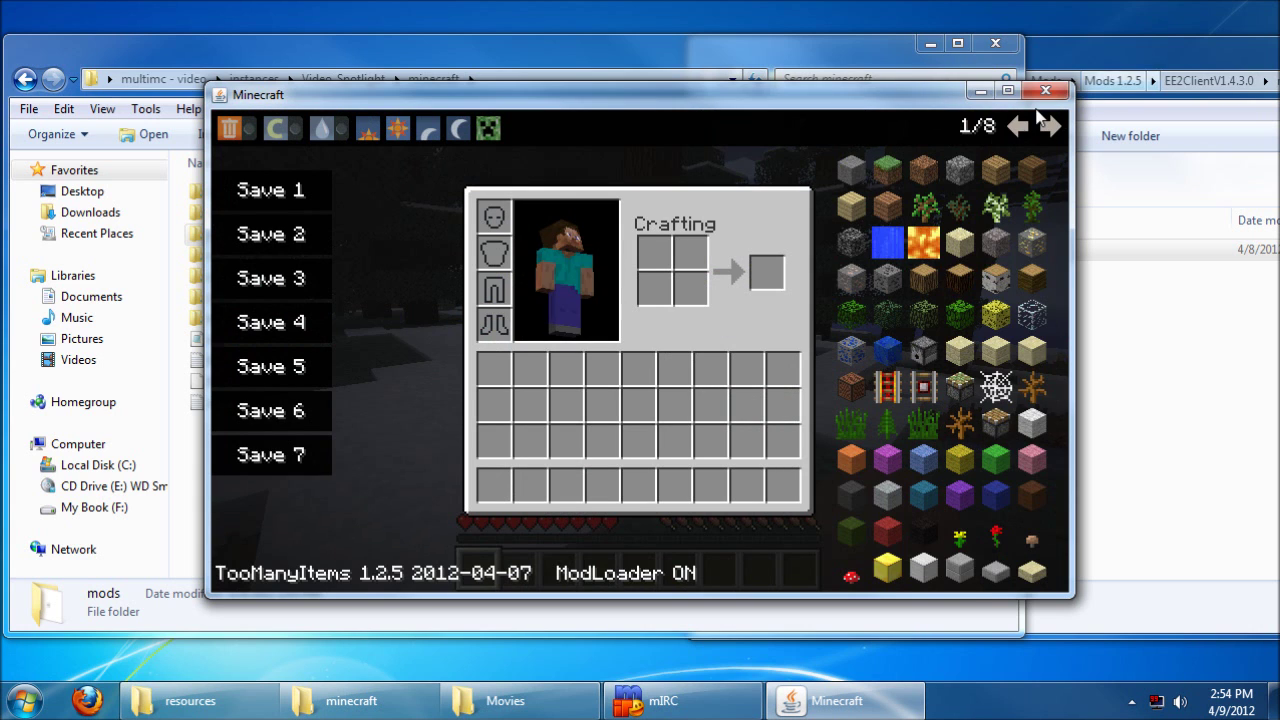
pyautogui.click(1017, 127)
pyautogui.click(1017, 127)
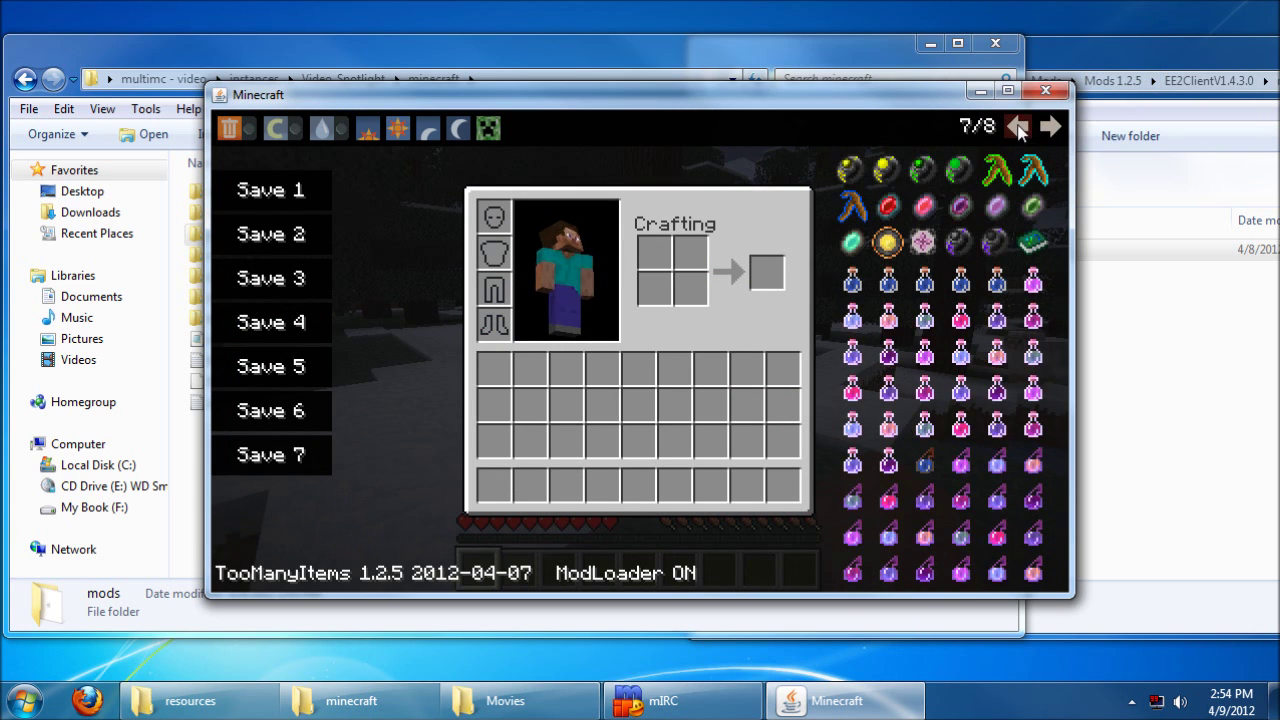
pyautogui.click(1017, 127)
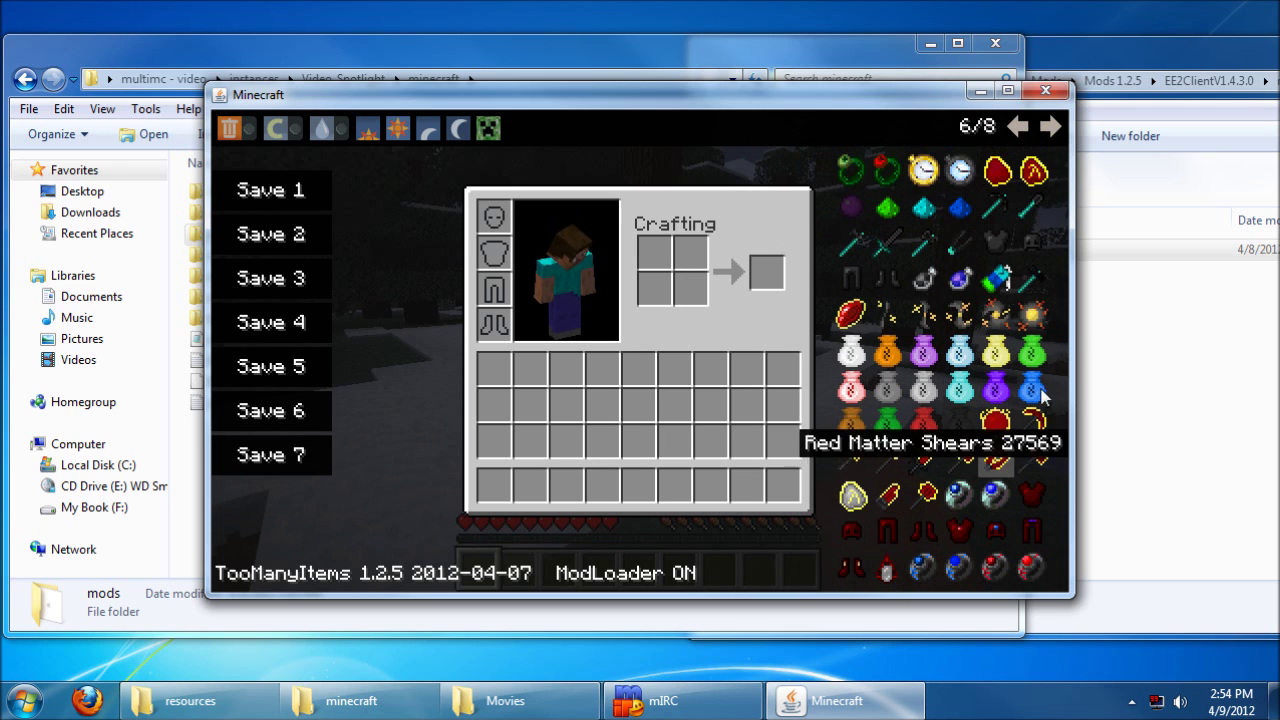
pyautogui.click(1017, 127)
pyautogui.click(887, 495)
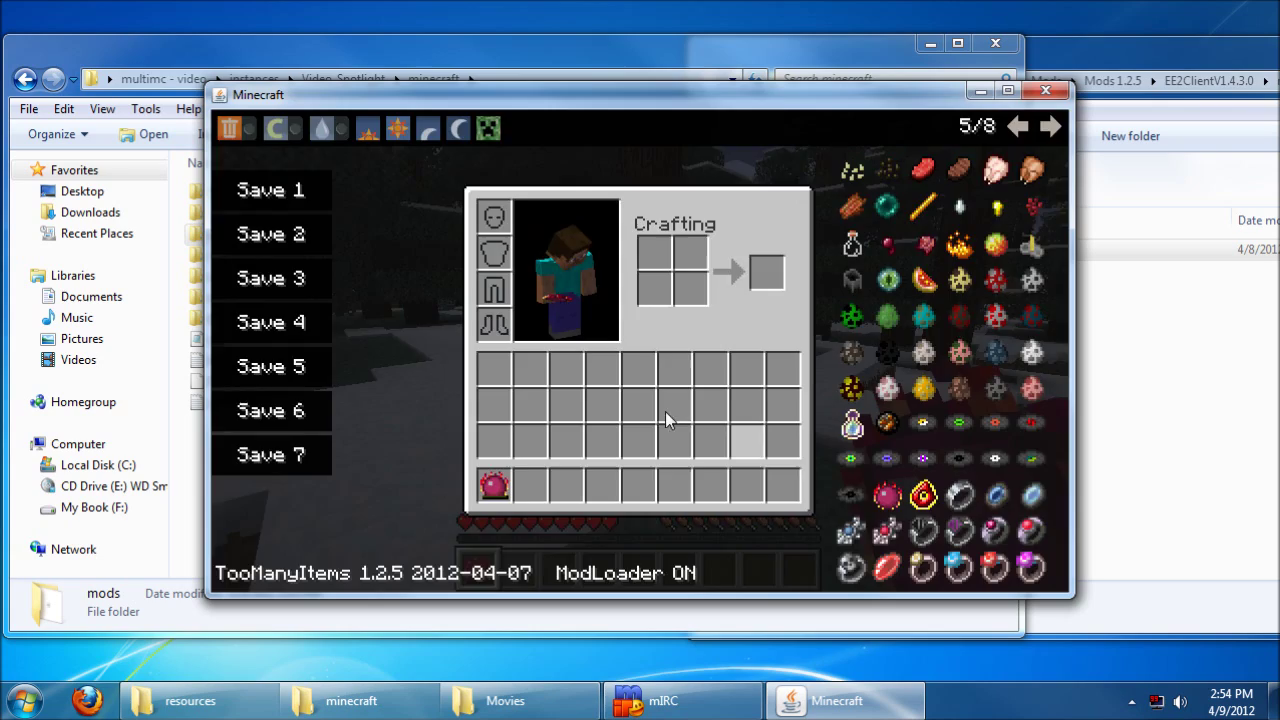
pyautogui.press('e')
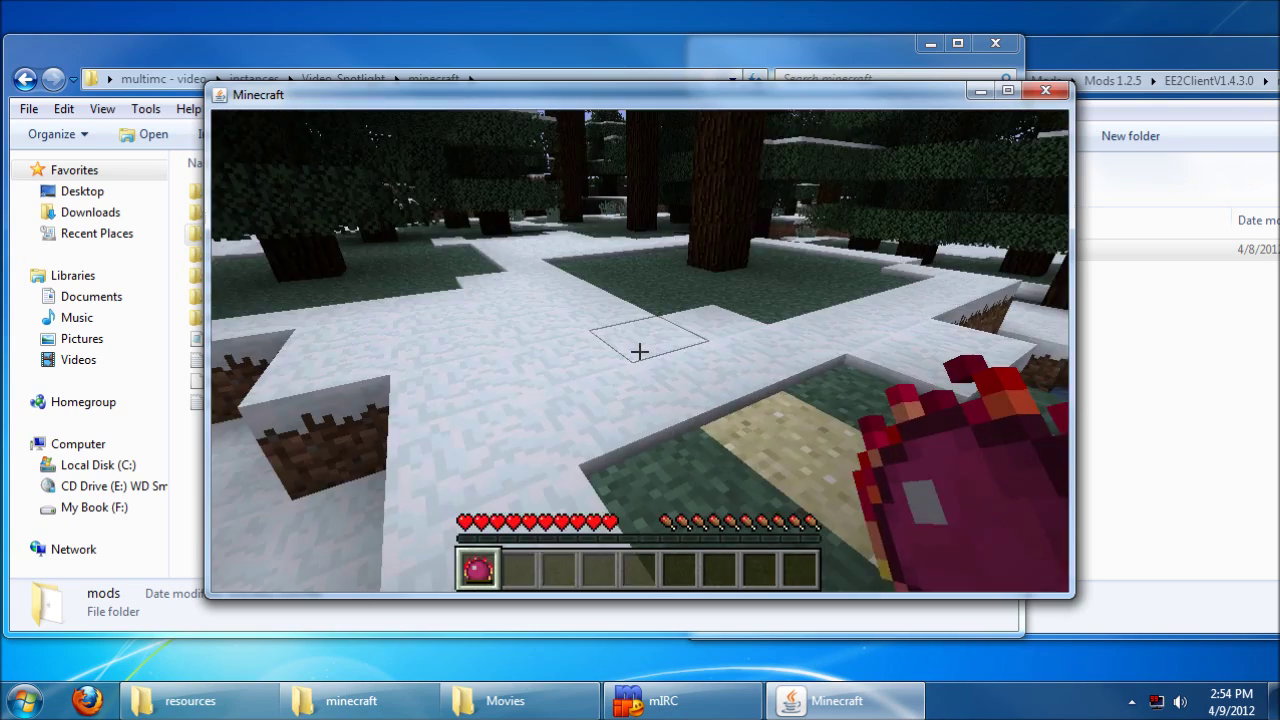
# Step: Save and quit the world to the title screen, then quit Minecraft
pyautogui.press('Escape')
pyautogui.click(705, 460)
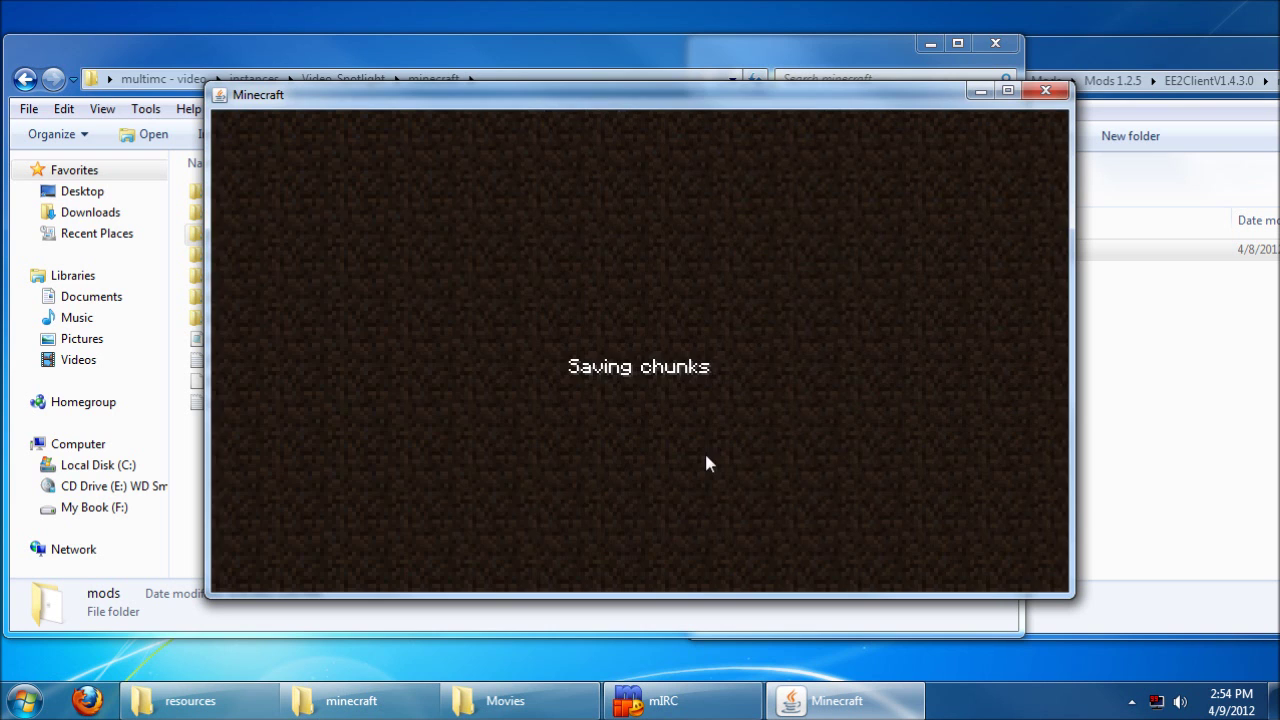
pyautogui.click(780, 506)
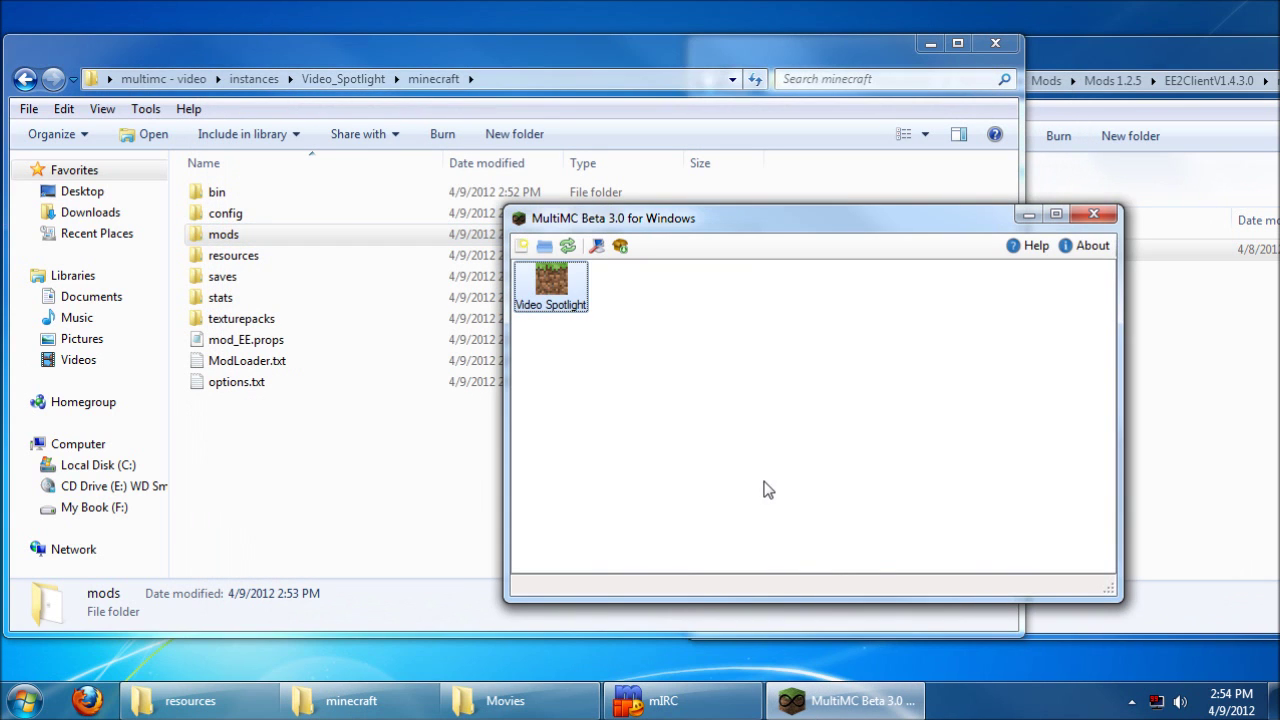
# Step: Delete TooManyItems from Video Spotlight's minecraft.jar mod list and confirm the change
pyautogui.click(779, 428)
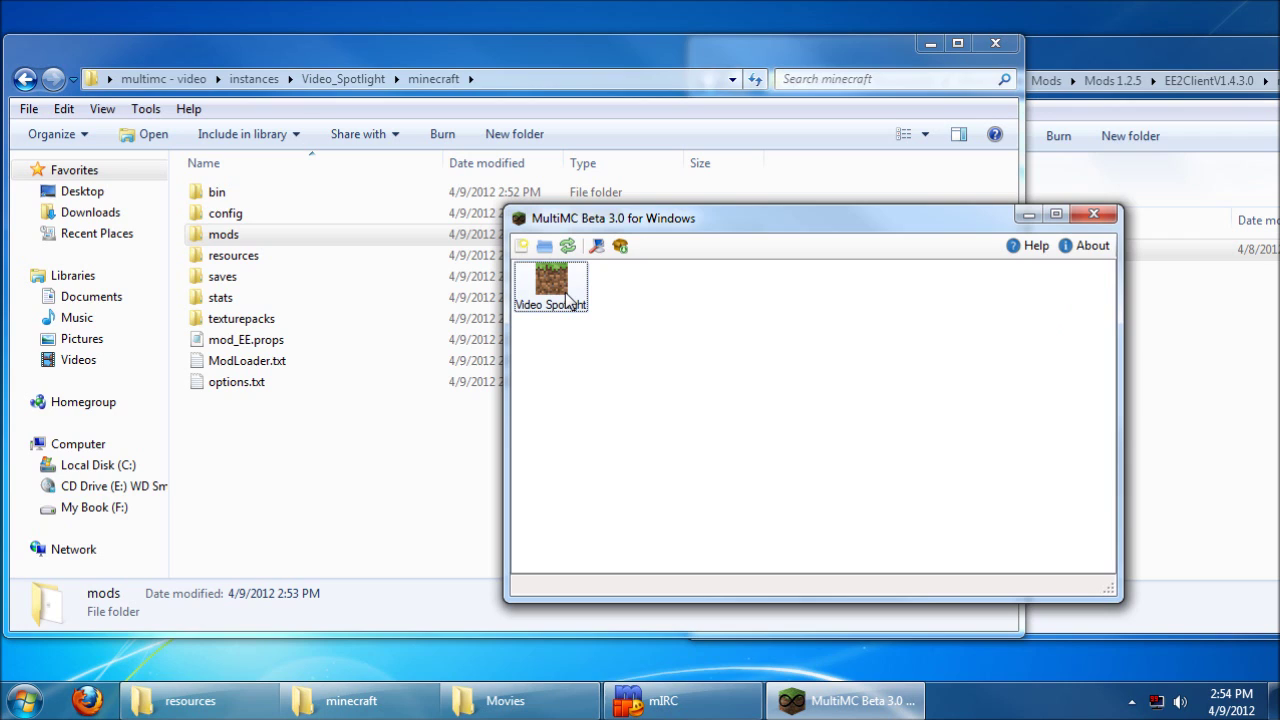
pyautogui.click(557, 293)
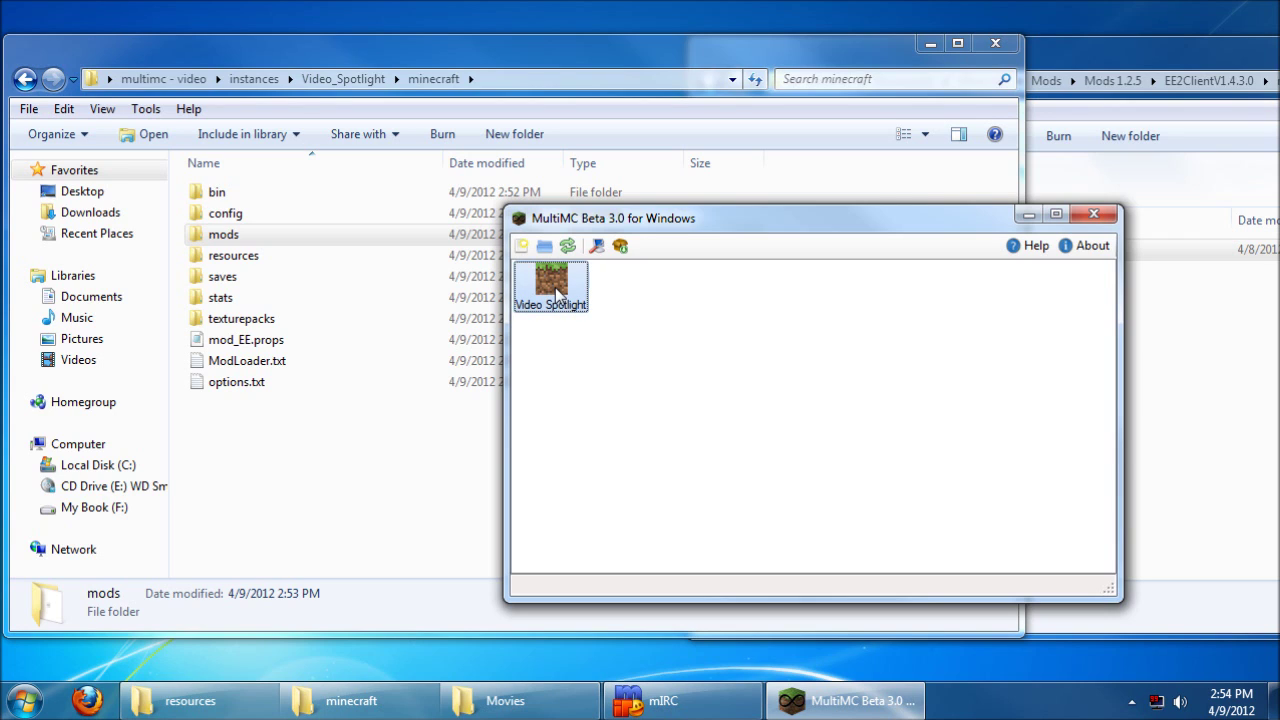
pyautogui.rightClick(557, 293)
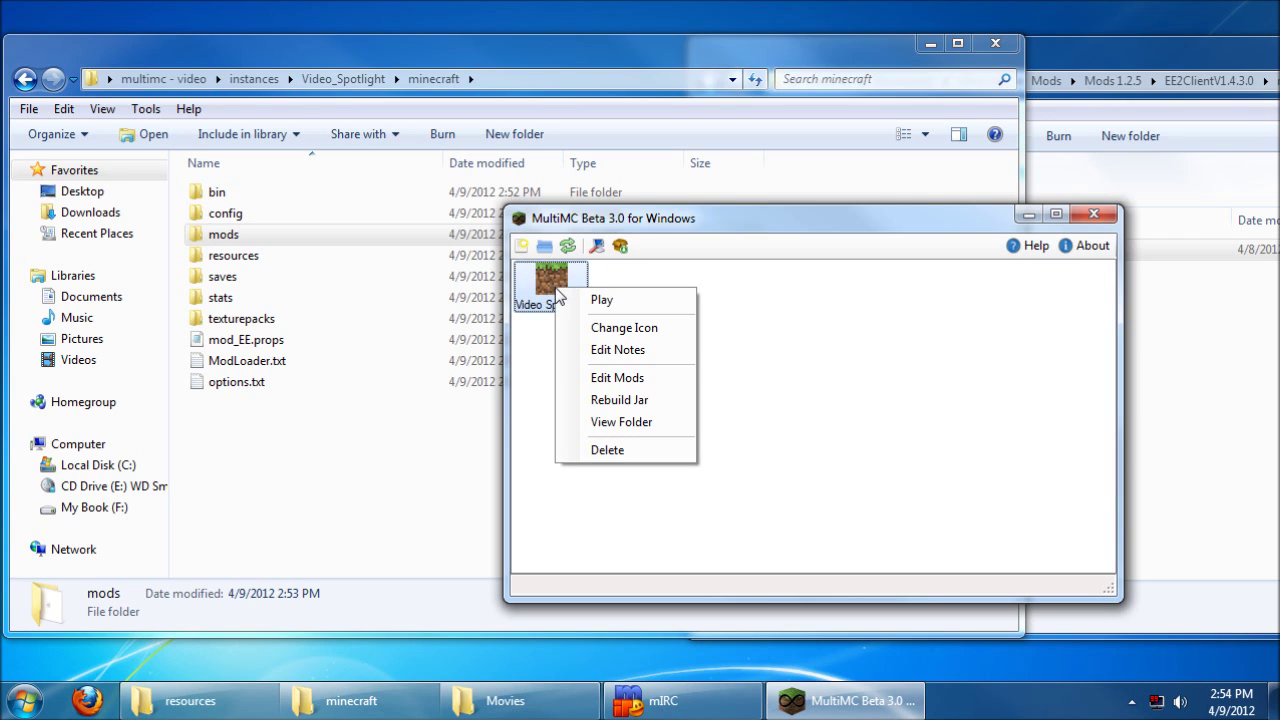
pyautogui.click(619, 377)
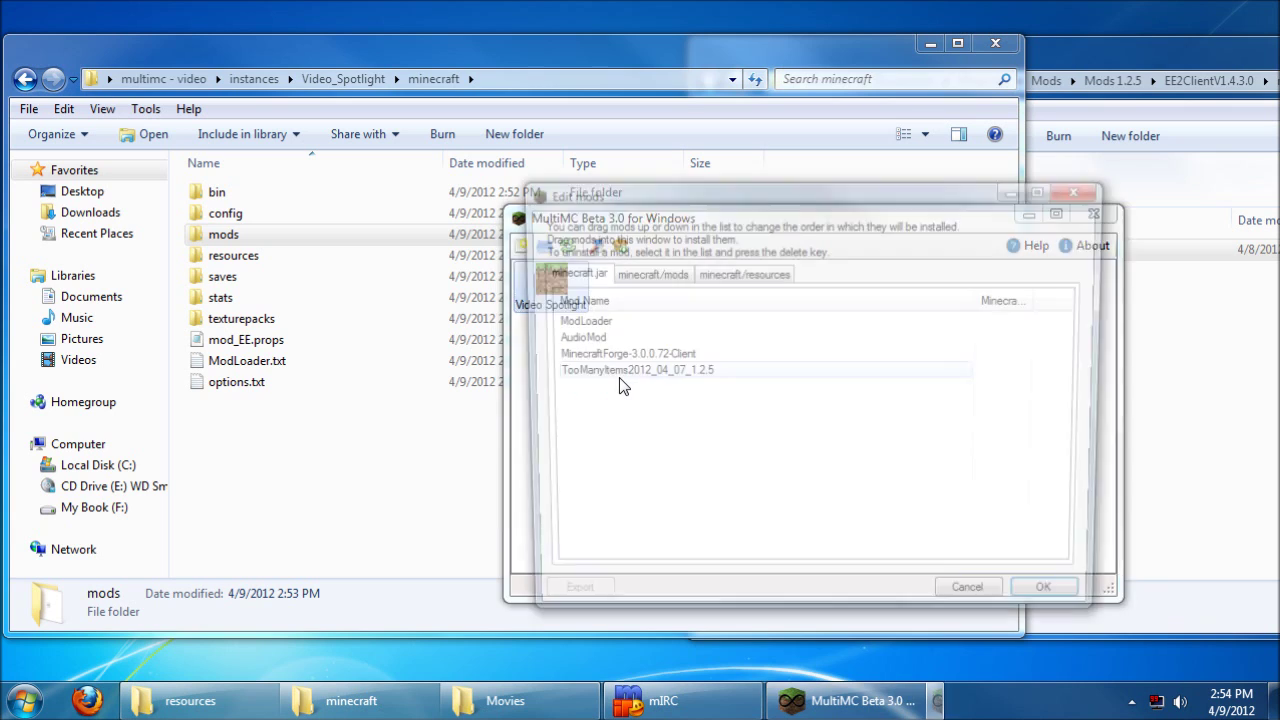
pyautogui.click(646, 374)
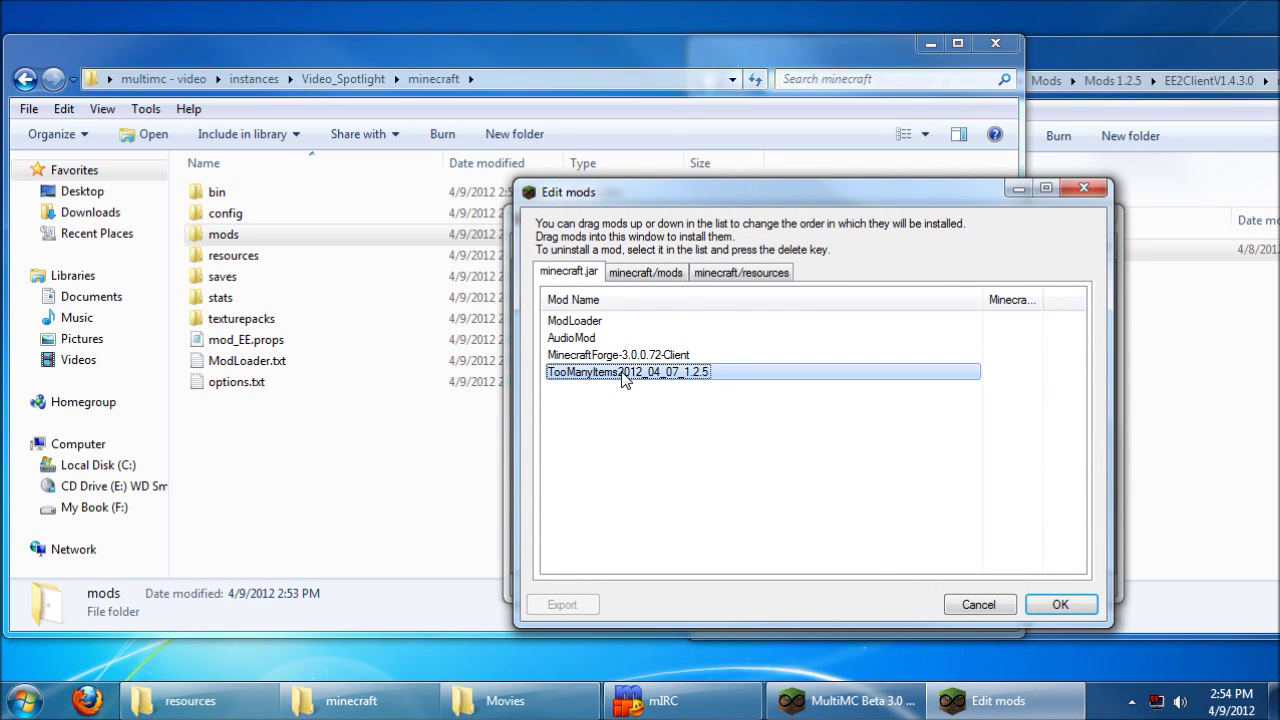
pyautogui.press('Delete')
pyautogui.click(1060, 604)
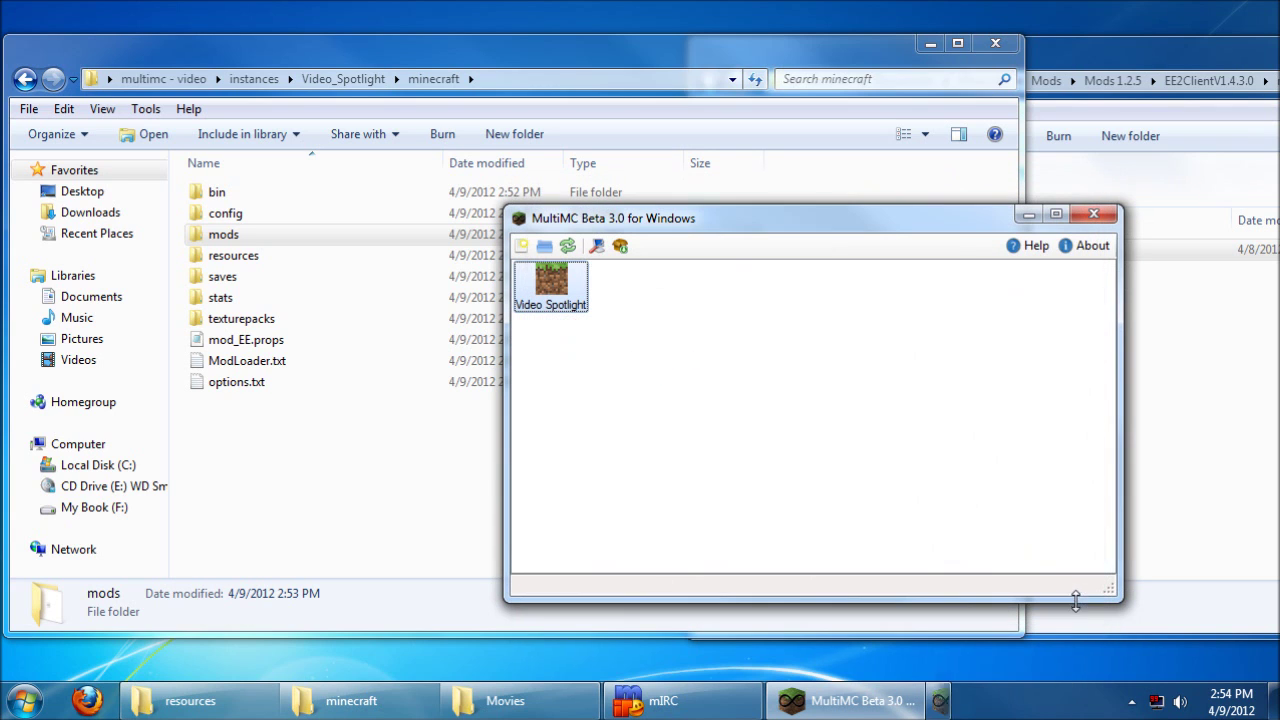
# Step: Launch Video Spotlight, log in, and load the New World singleplayer save
pyautogui.rightClick(558, 270)
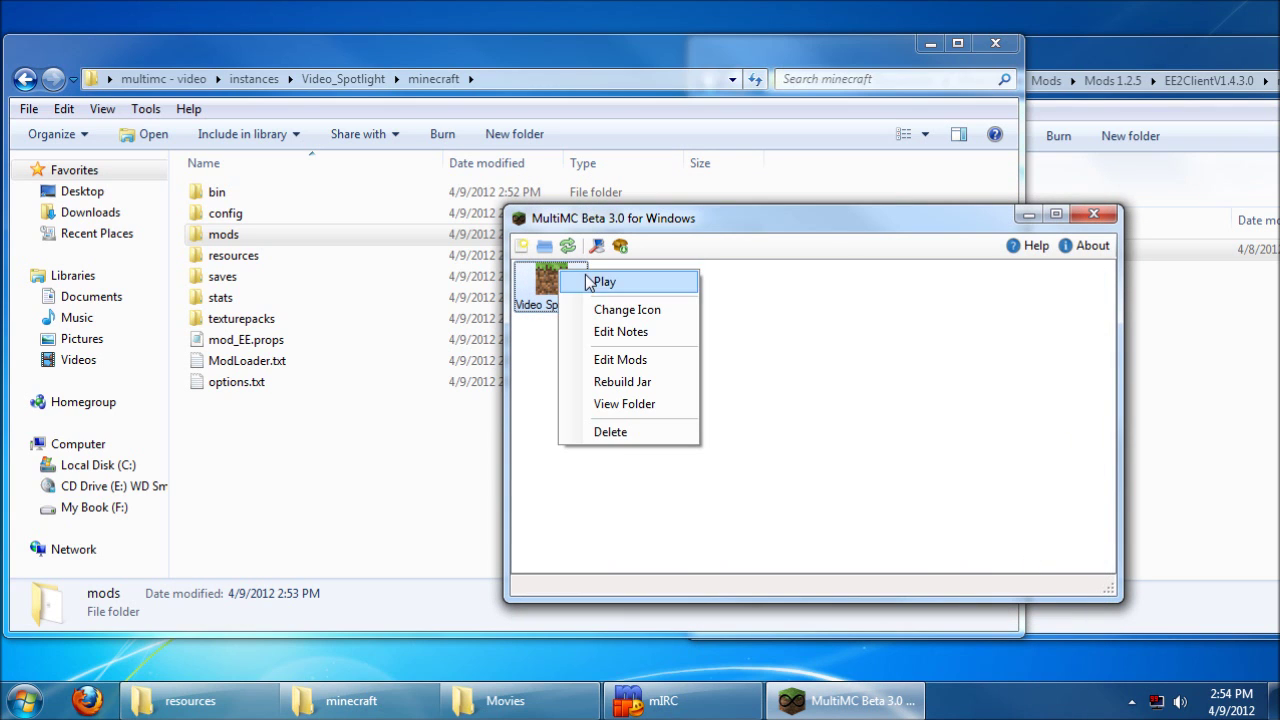
pyautogui.click(605, 282)
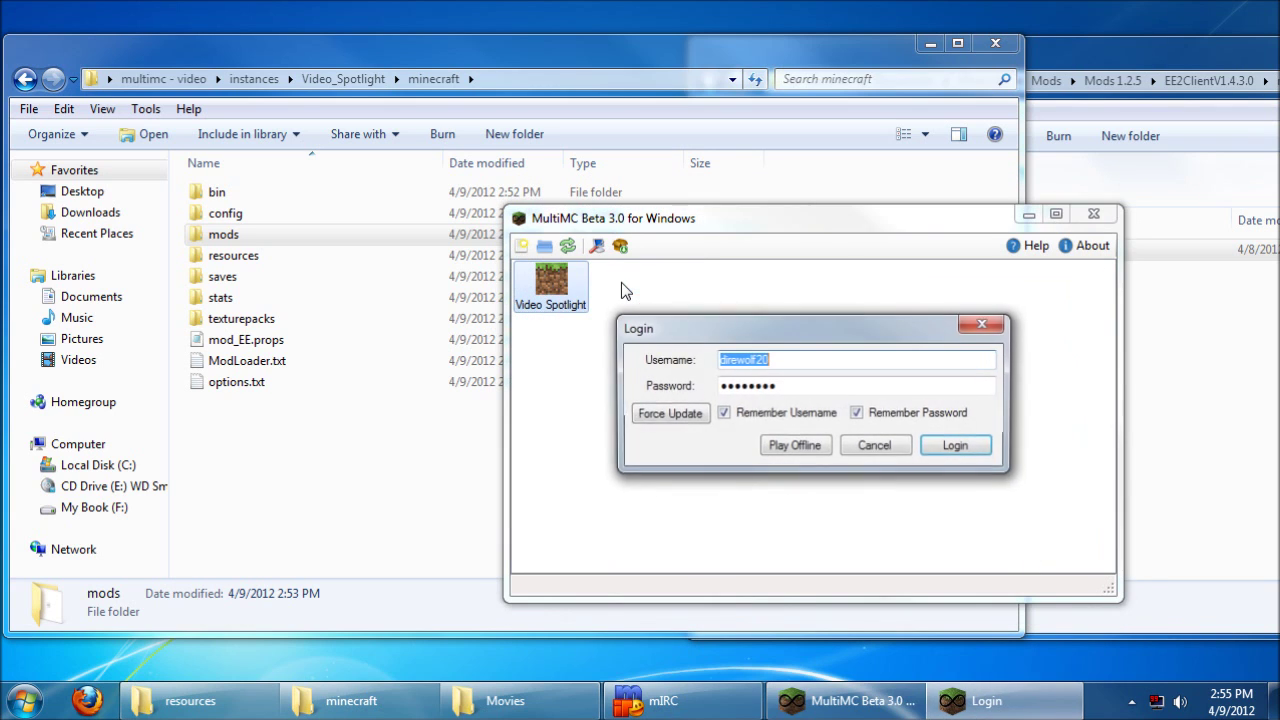
pyautogui.click(975, 444)
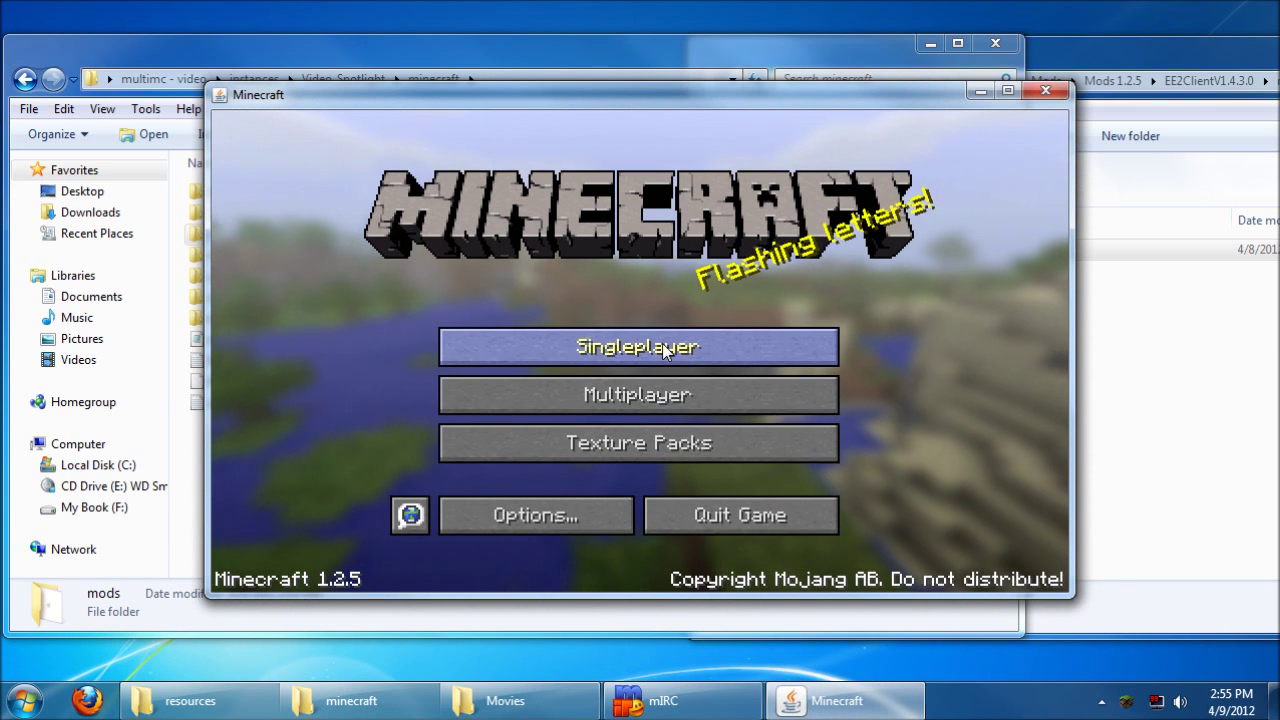
pyautogui.click(640, 333)
pyautogui.doubleClick(638, 330)
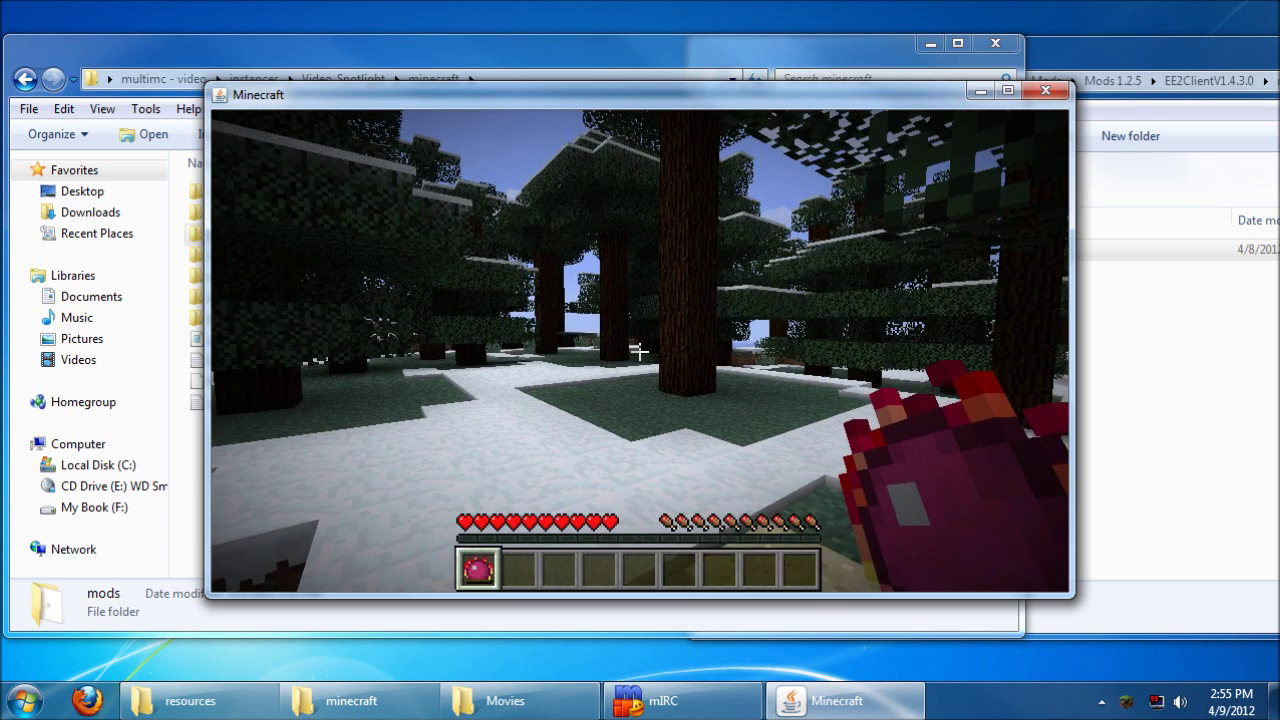
# Step: Check the inventory, then save and quit to title and quit Minecraft
pyautogui.press('e')
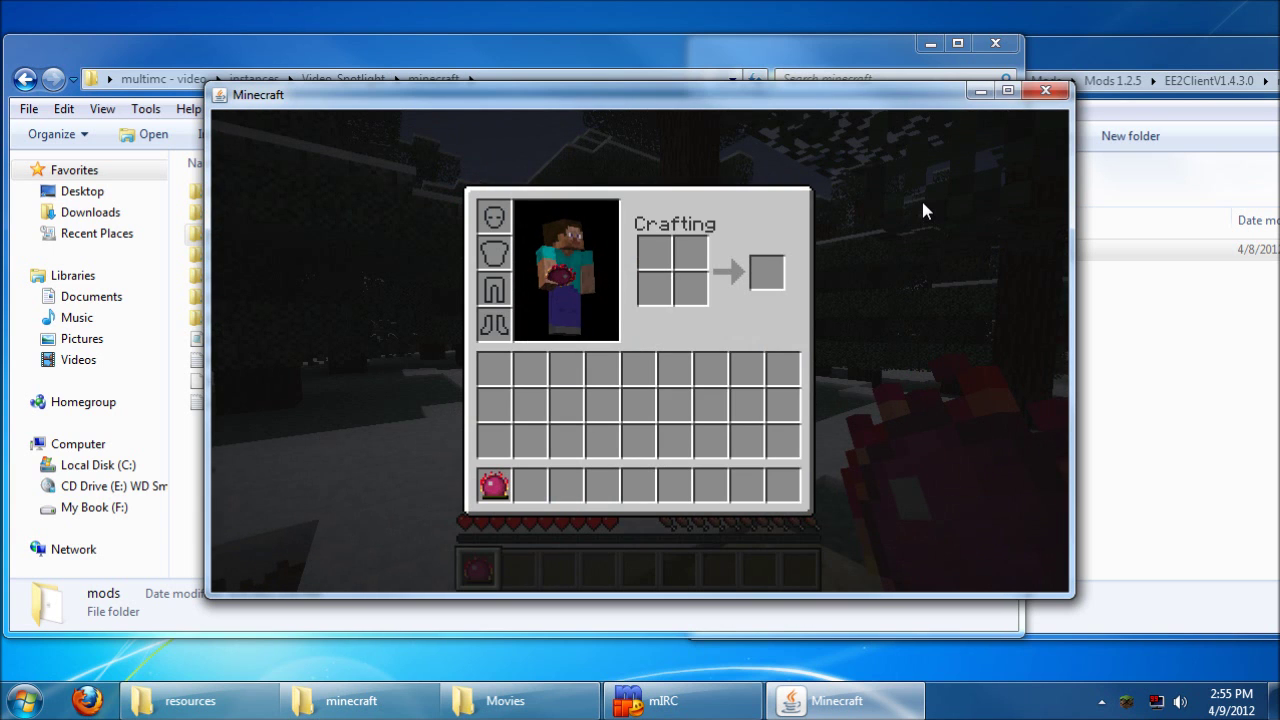
pyautogui.press('e')
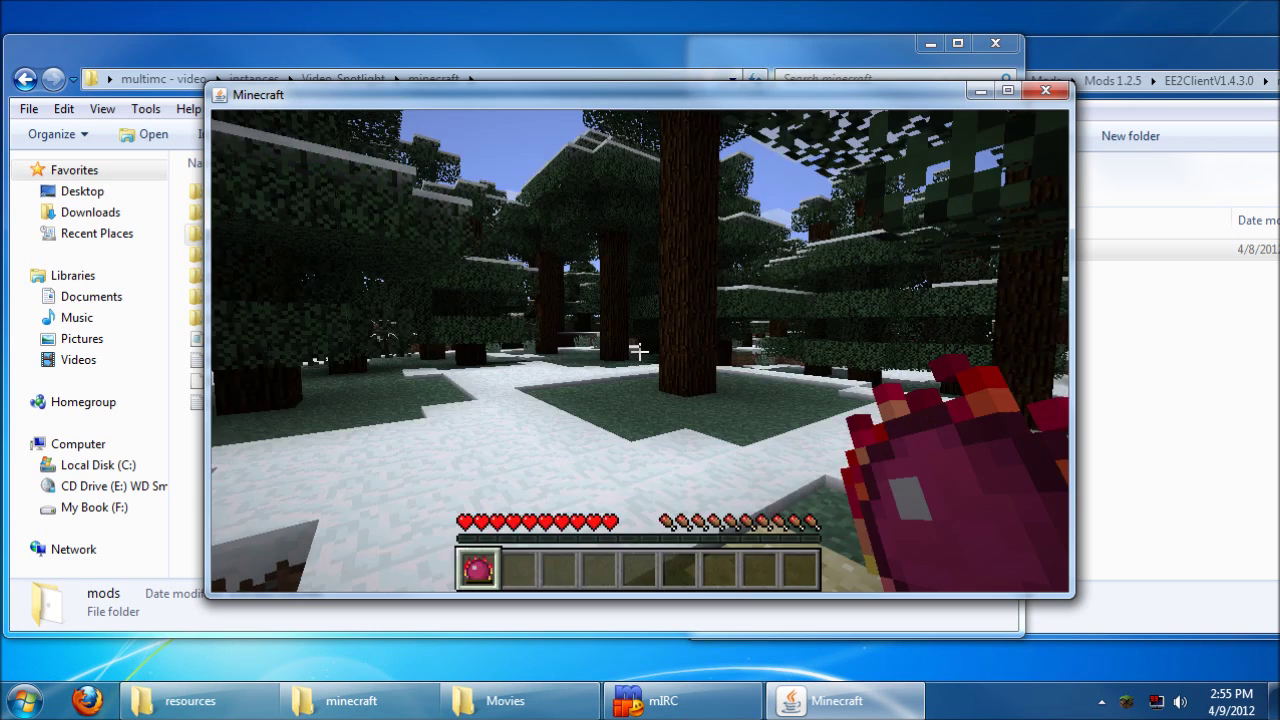
pyautogui.press('Escape')
pyautogui.click(706, 457)
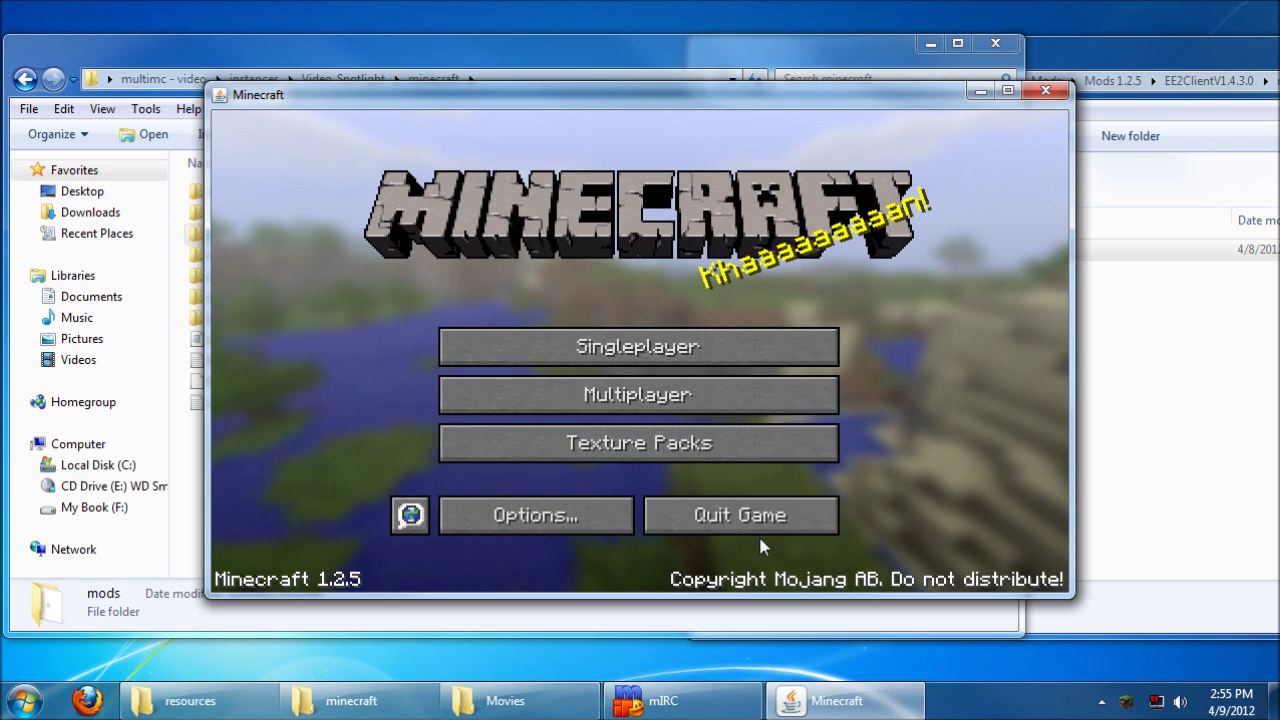
pyautogui.click(772, 516)
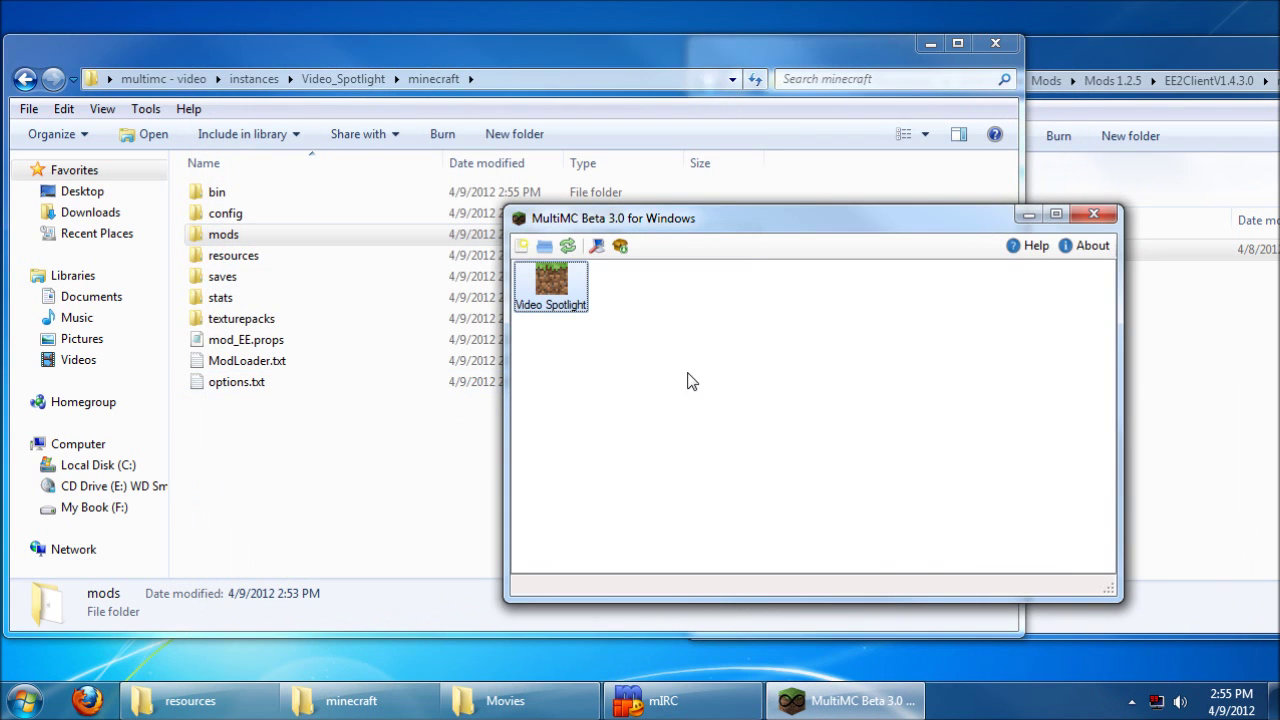
pyautogui.doubleClick(279, 193)
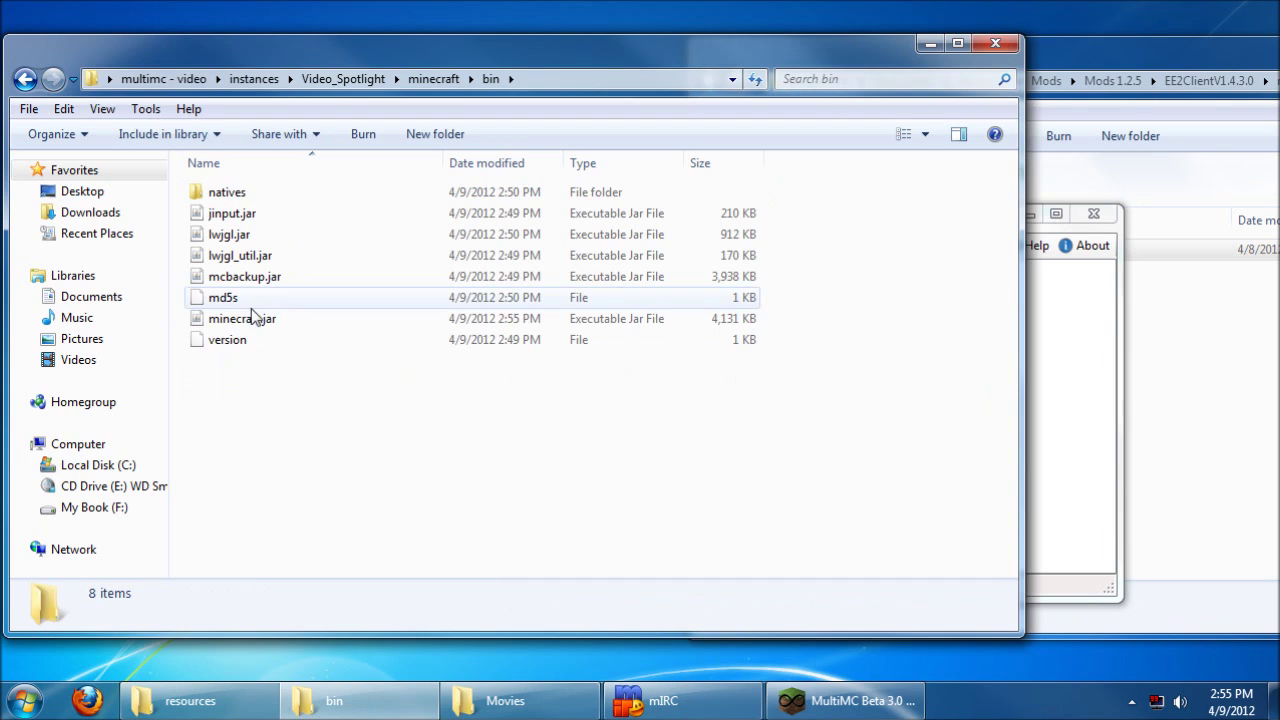
pyautogui.click(293, 279)
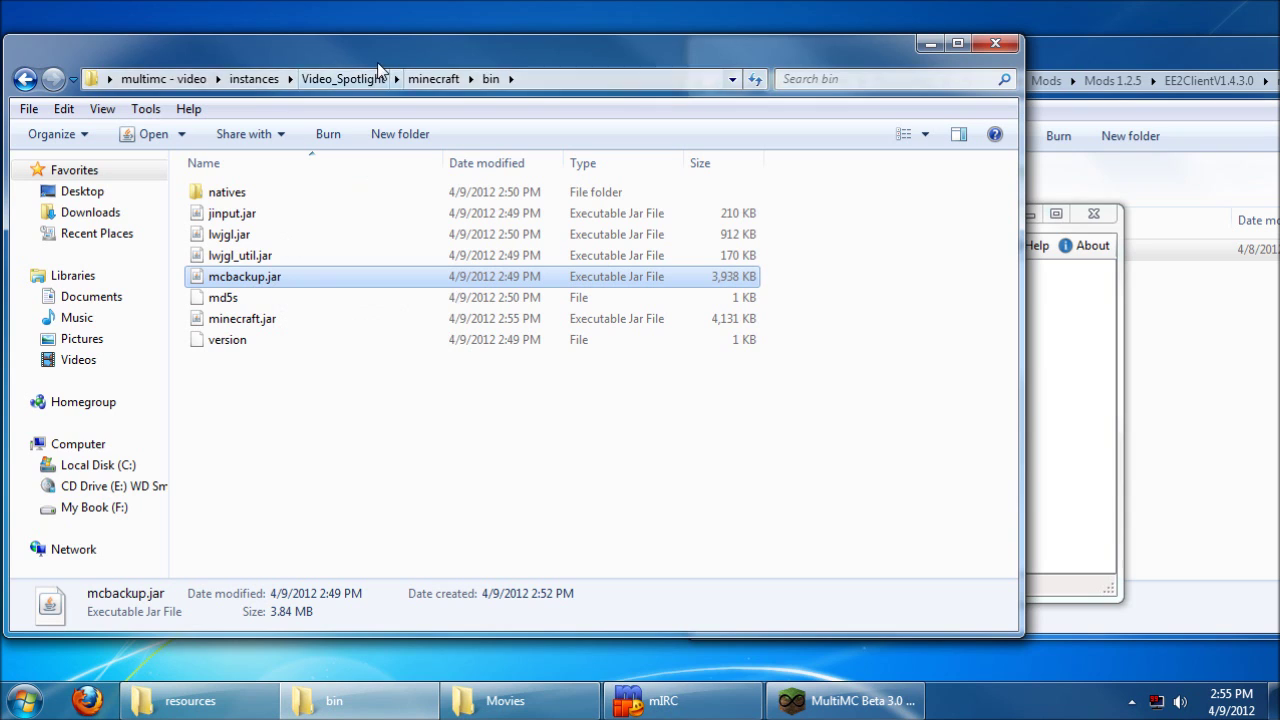
pyautogui.click(433, 79)
pyautogui.click(1077, 390)
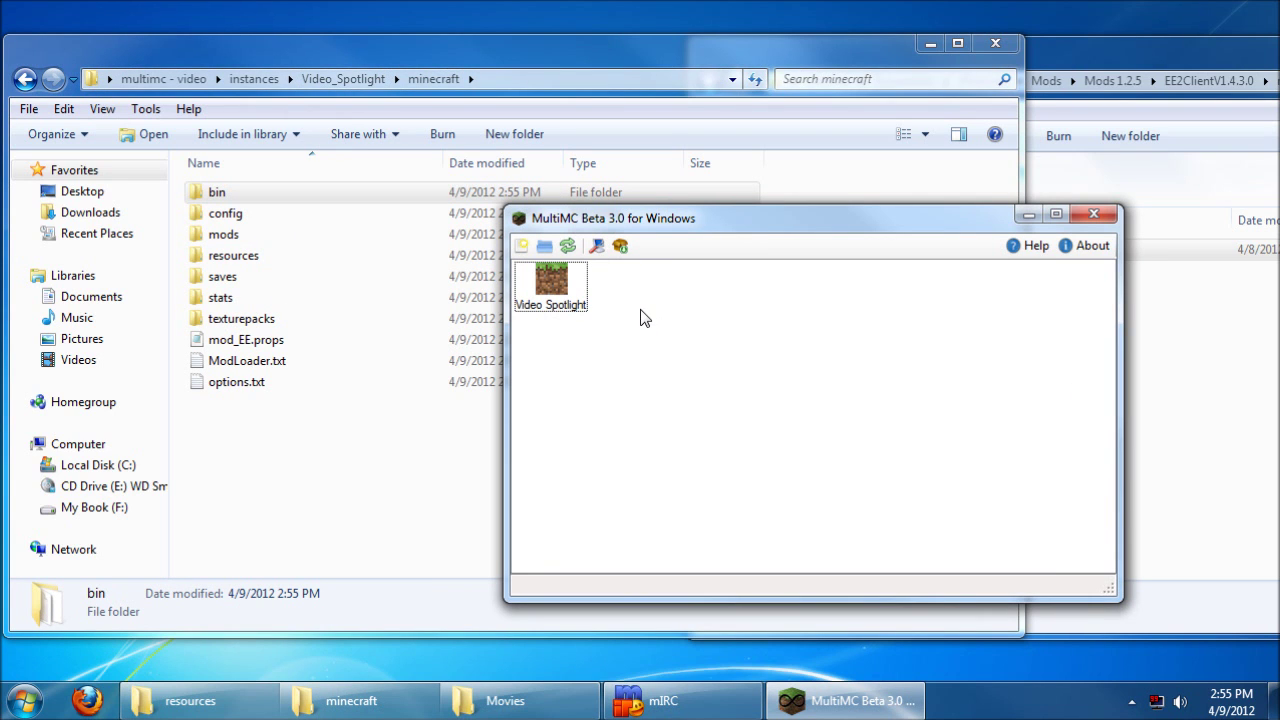
# Step: Add the TooManyItems zip from Mods 1.2.5 to Video Spotlight's minecraft.jar mods
pyautogui.rightClick(557, 283)
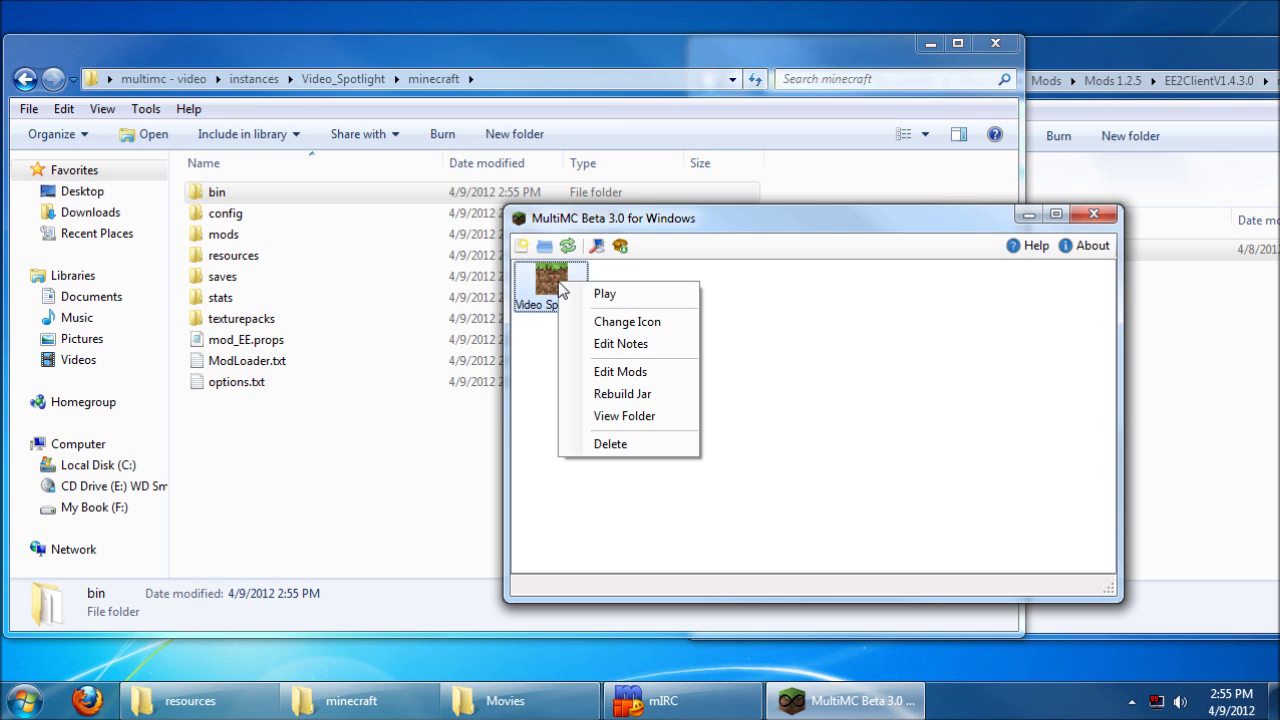
pyautogui.click(612, 375)
pyautogui.click(1098, 37)
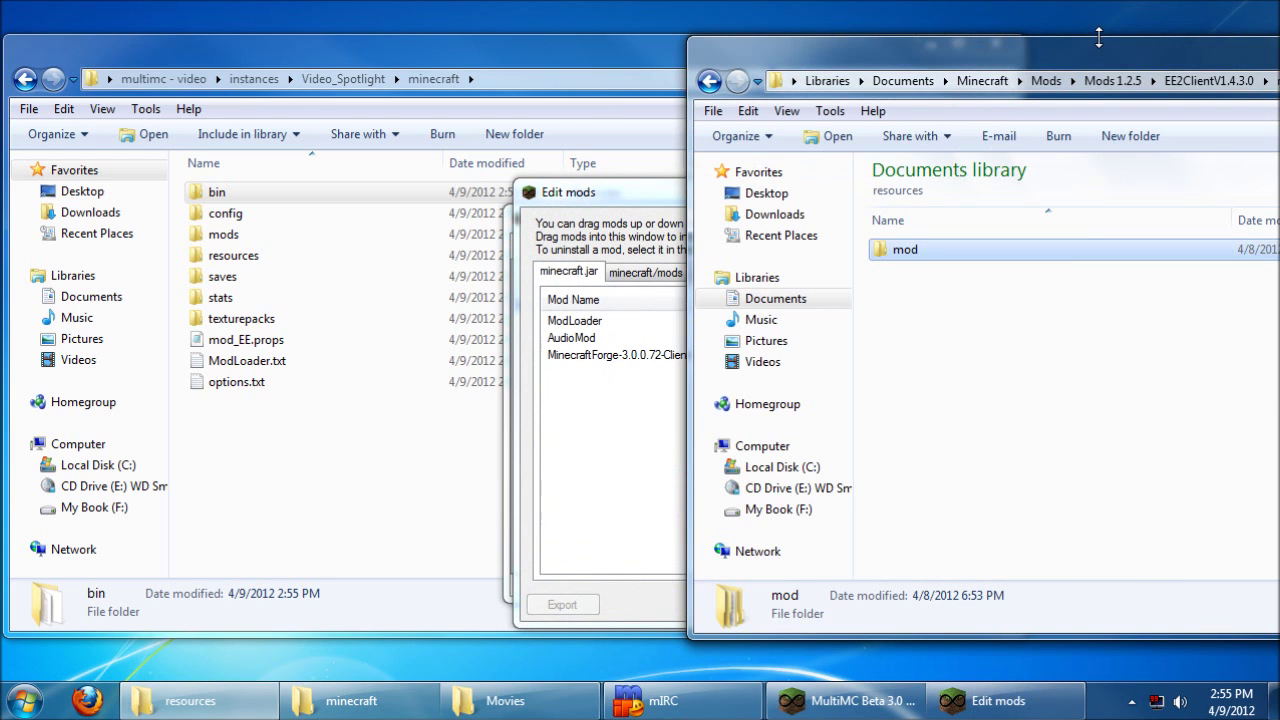
pyautogui.click(982, 80)
pyautogui.doubleClick(910, 270)
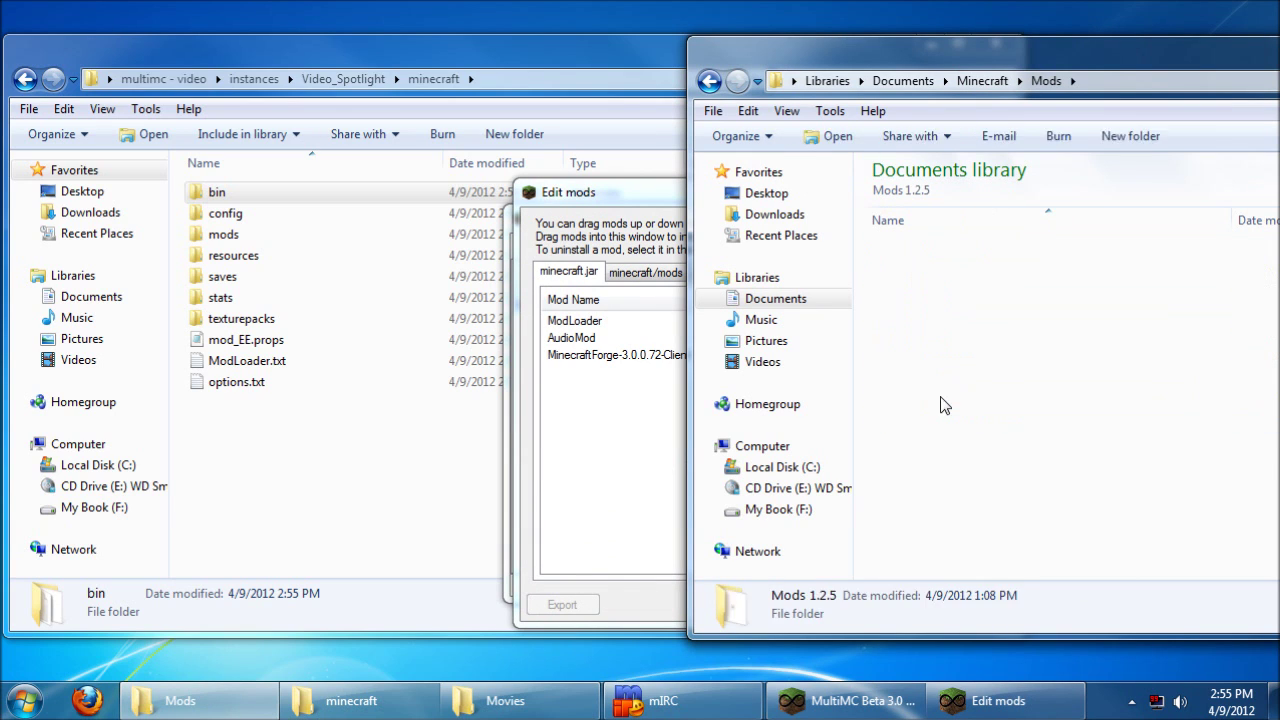
pyautogui.doubleClick(940, 400)
pyautogui.click(932, 461)
pyautogui.moveTo(932, 461); pyautogui.dragTo(588, 410)
pyautogui.click(1058, 604)
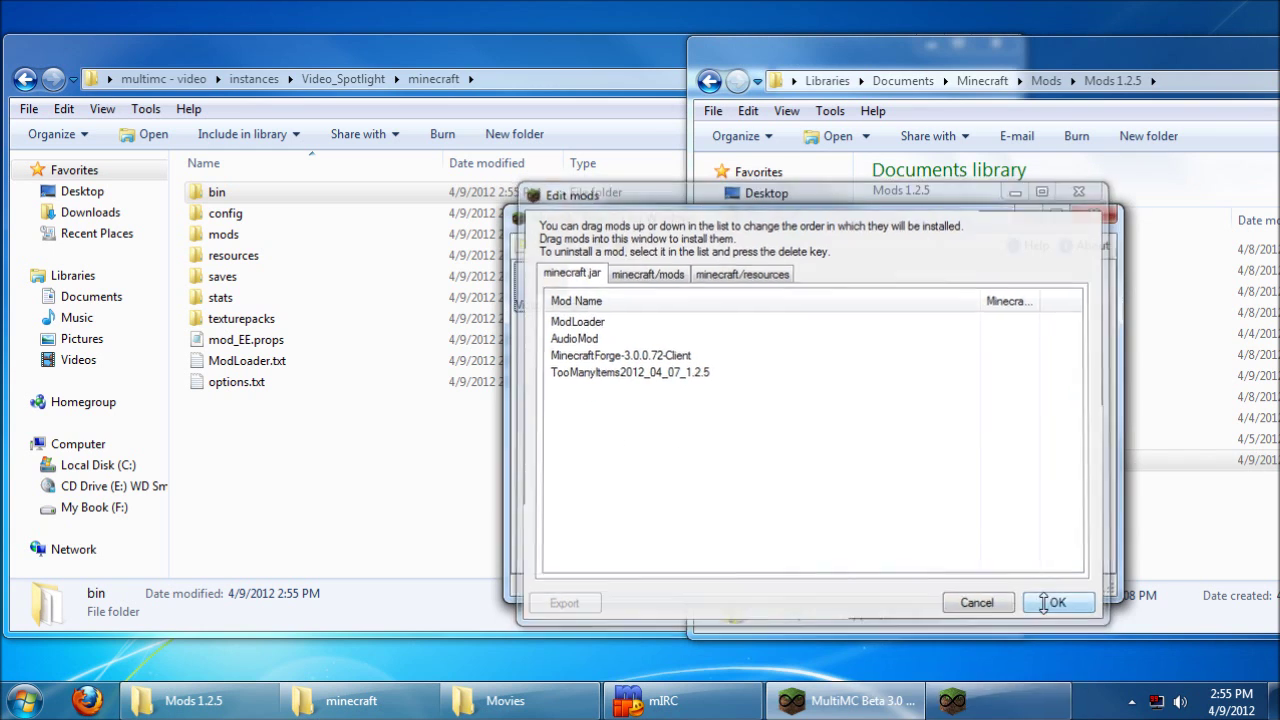
# Step: Launch Video Spotlight, log in, play New World and open the inventory to check TooManyItems
pyautogui.rightClick(583, 287)
pyautogui.click(590, 299)
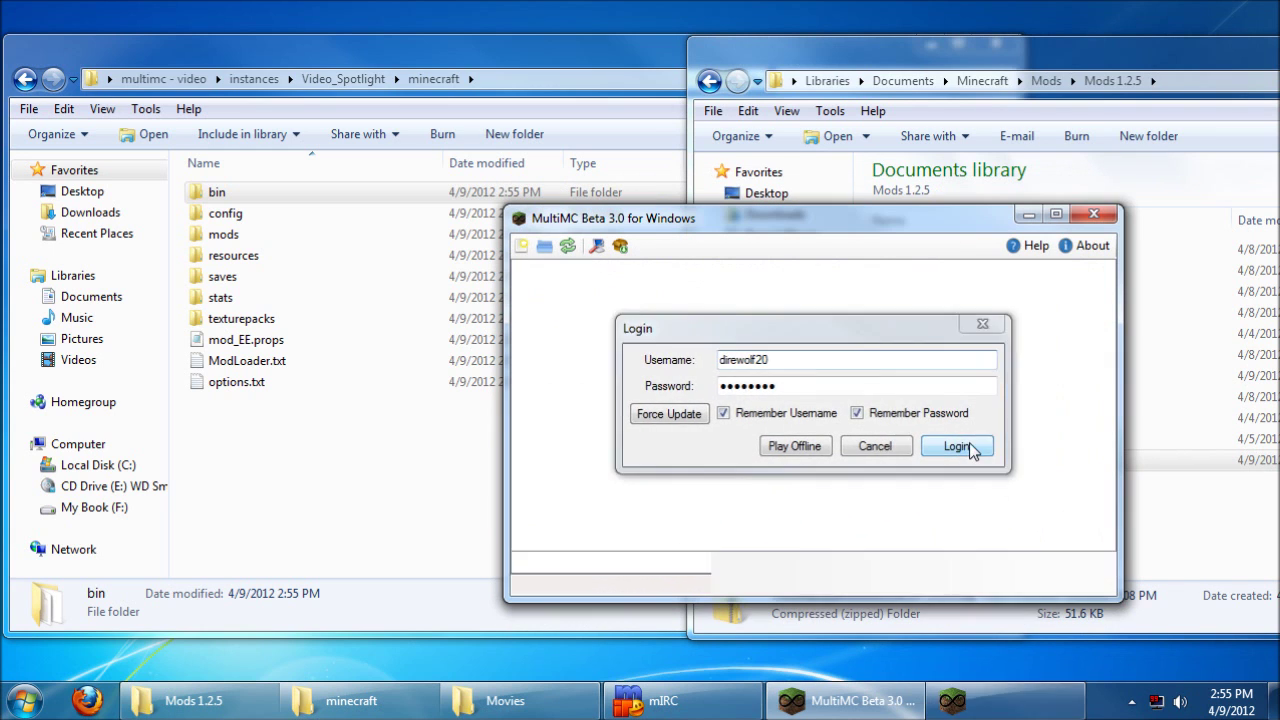
pyautogui.click(957, 446)
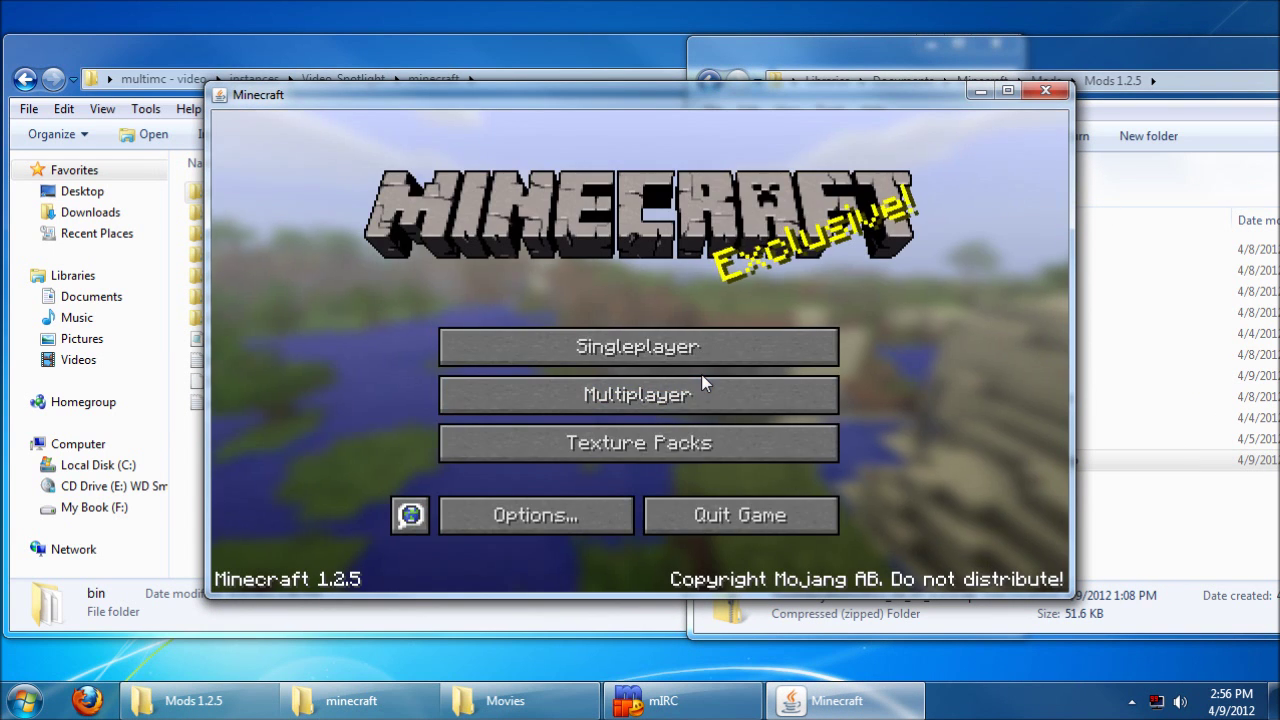
pyautogui.click(691, 346)
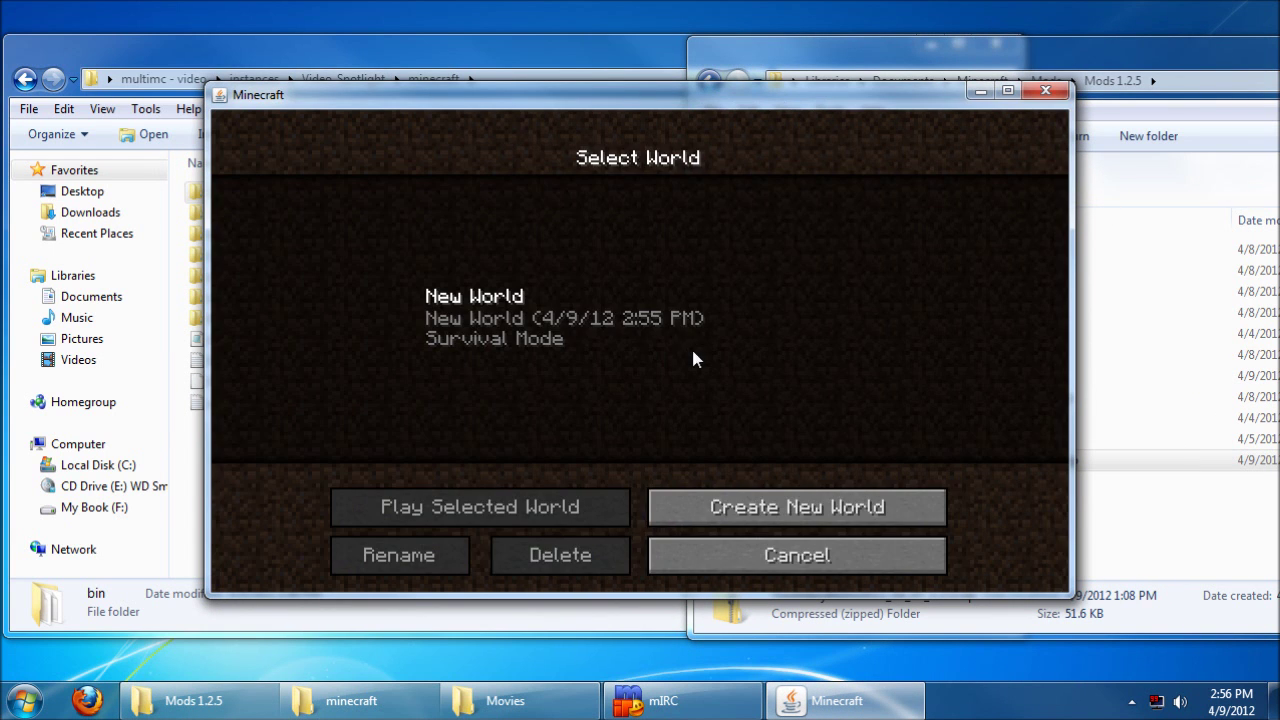
pyautogui.click(490, 322)
pyautogui.click(490, 322)
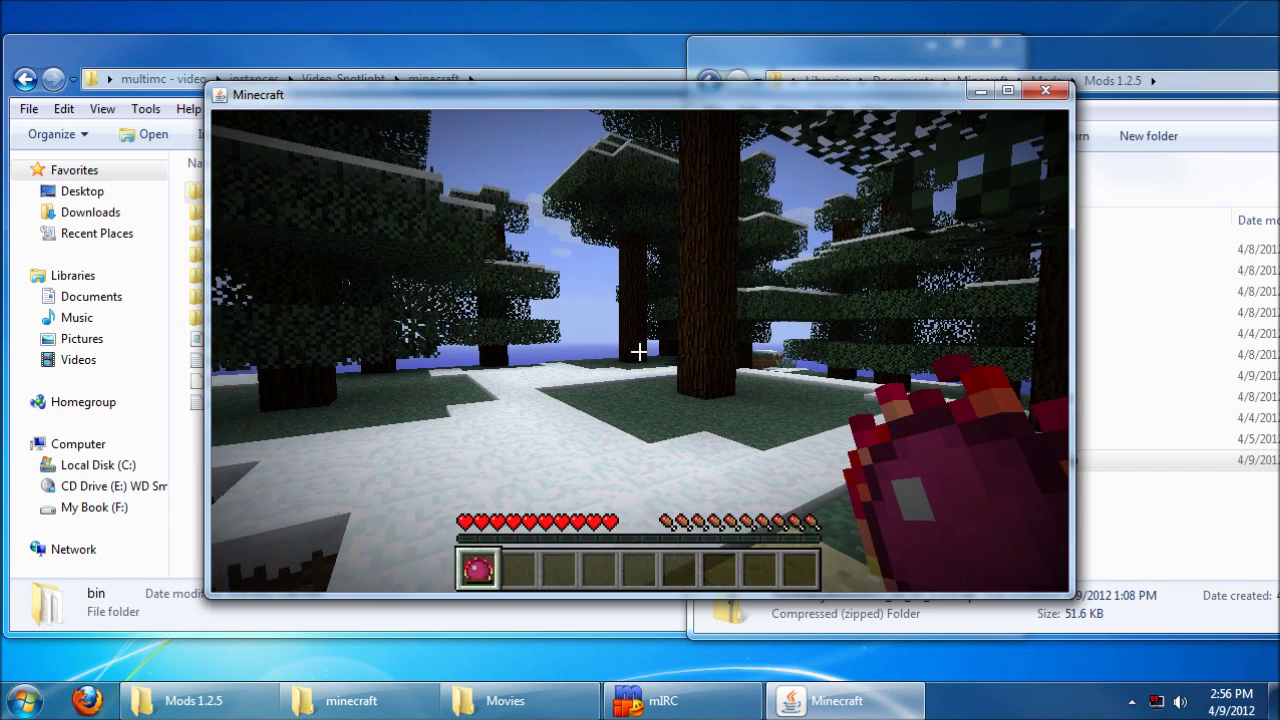
pyautogui.press('e')
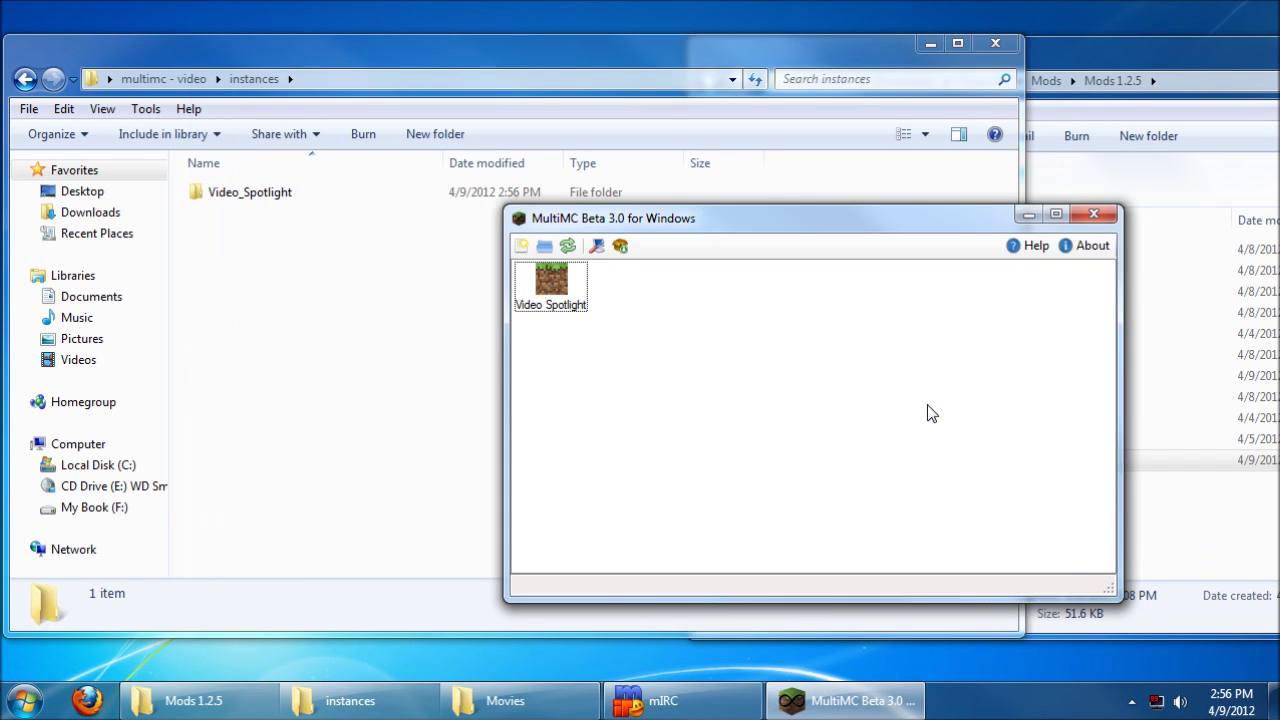
# Step: Create a Vanilla 125 instance, then launch it and log in to download its packages
pyautogui.click(521, 246)
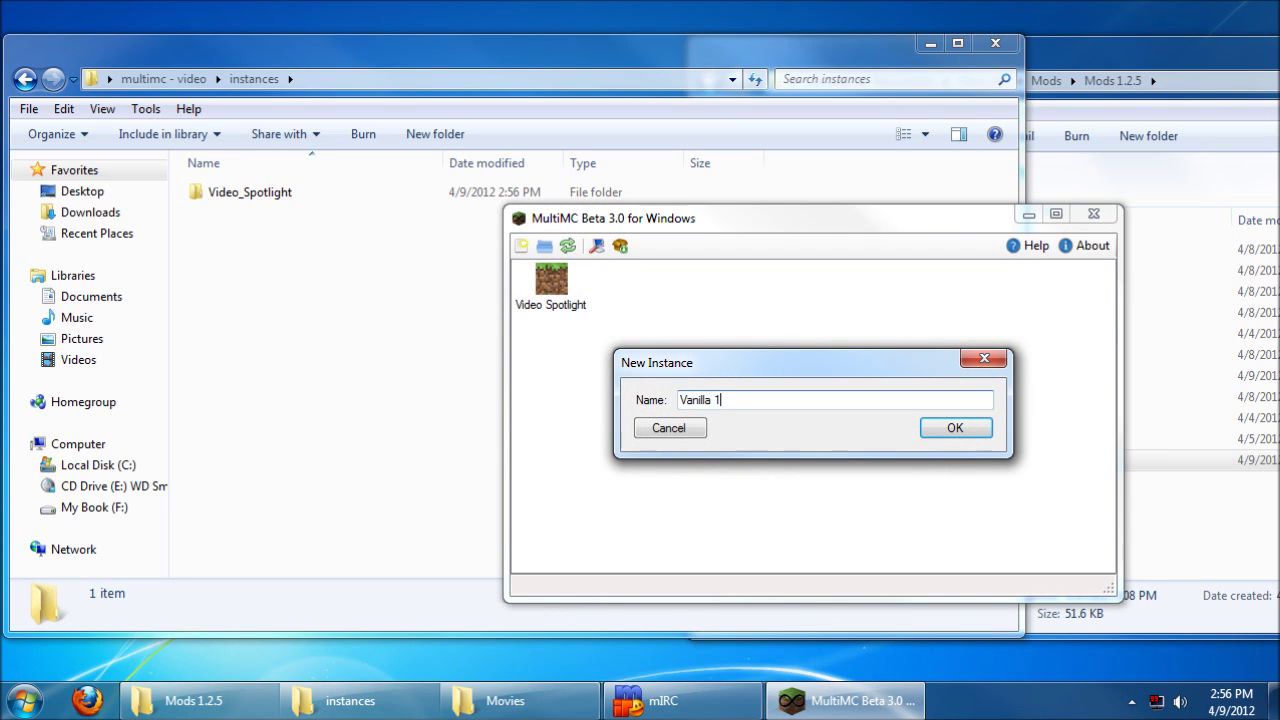
pyautogui.press('Return')
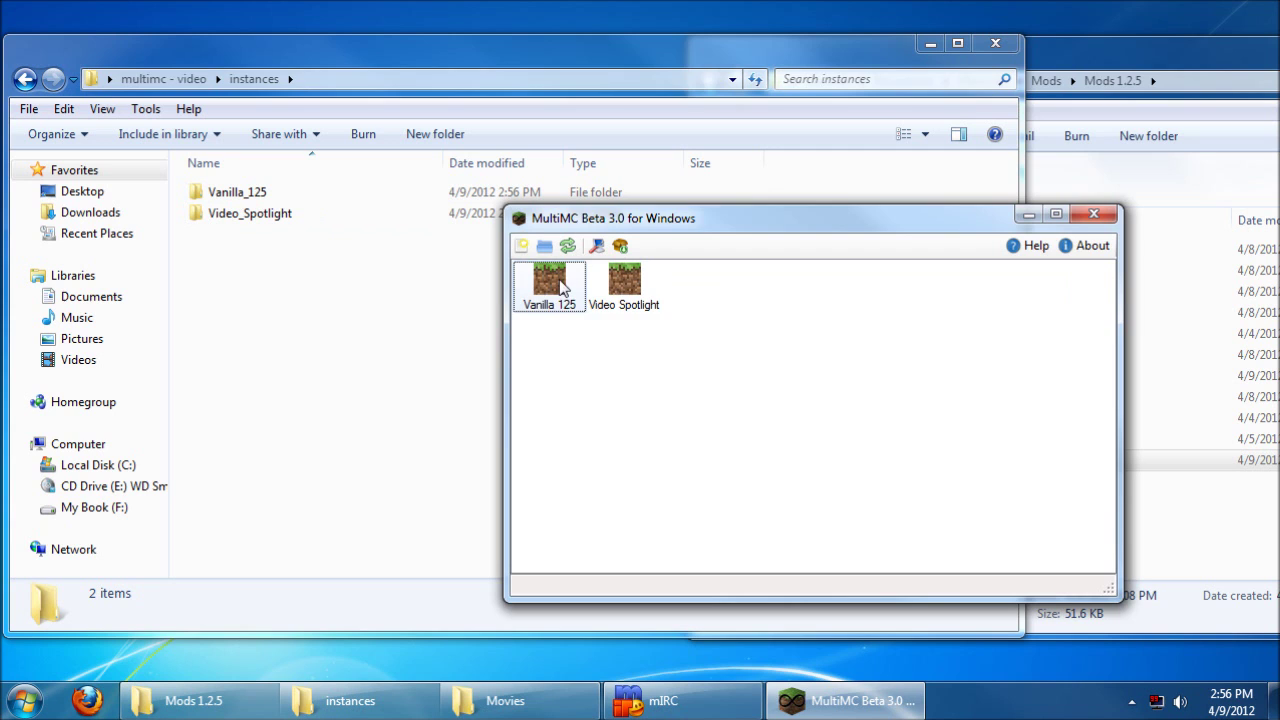
pyautogui.rightClick(562, 282)
pyautogui.click(570, 295)
pyautogui.click(972, 442)
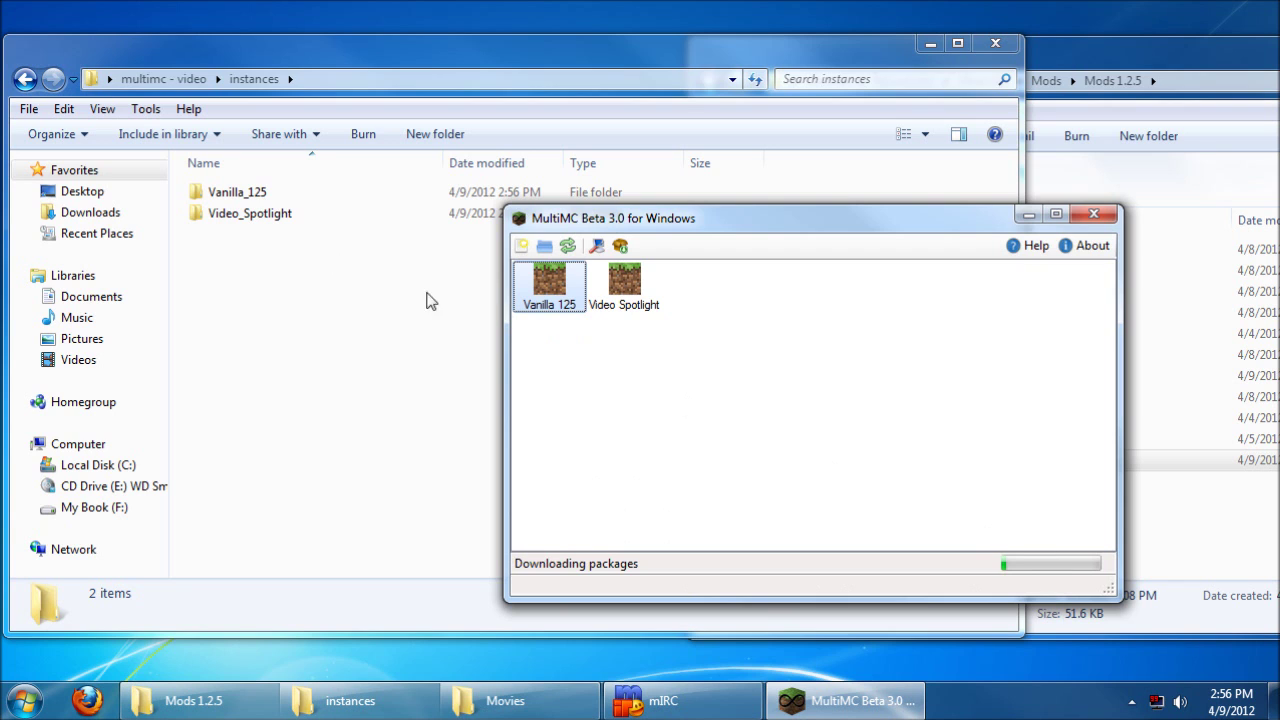
# Step: Open the Vanilla_125\minecraft folder in Explorer and return to the game window
pyautogui.doubleClick(250, 195)
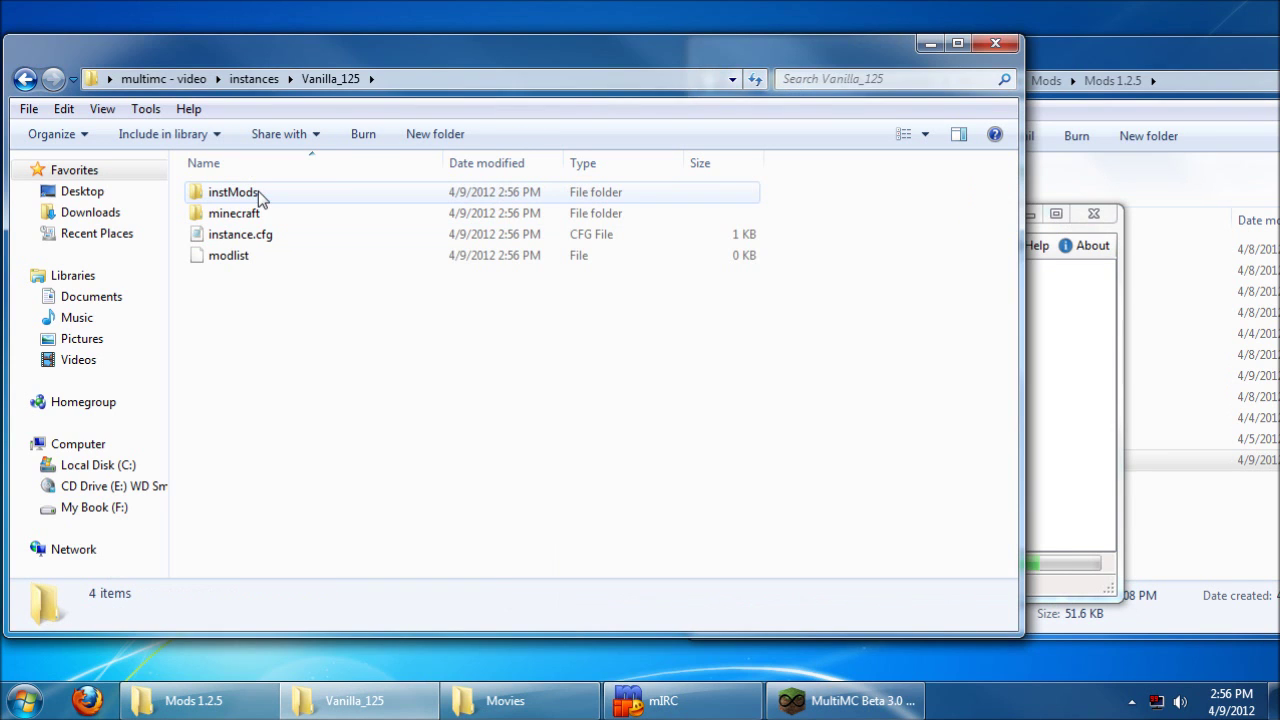
pyautogui.doubleClick(247, 212)
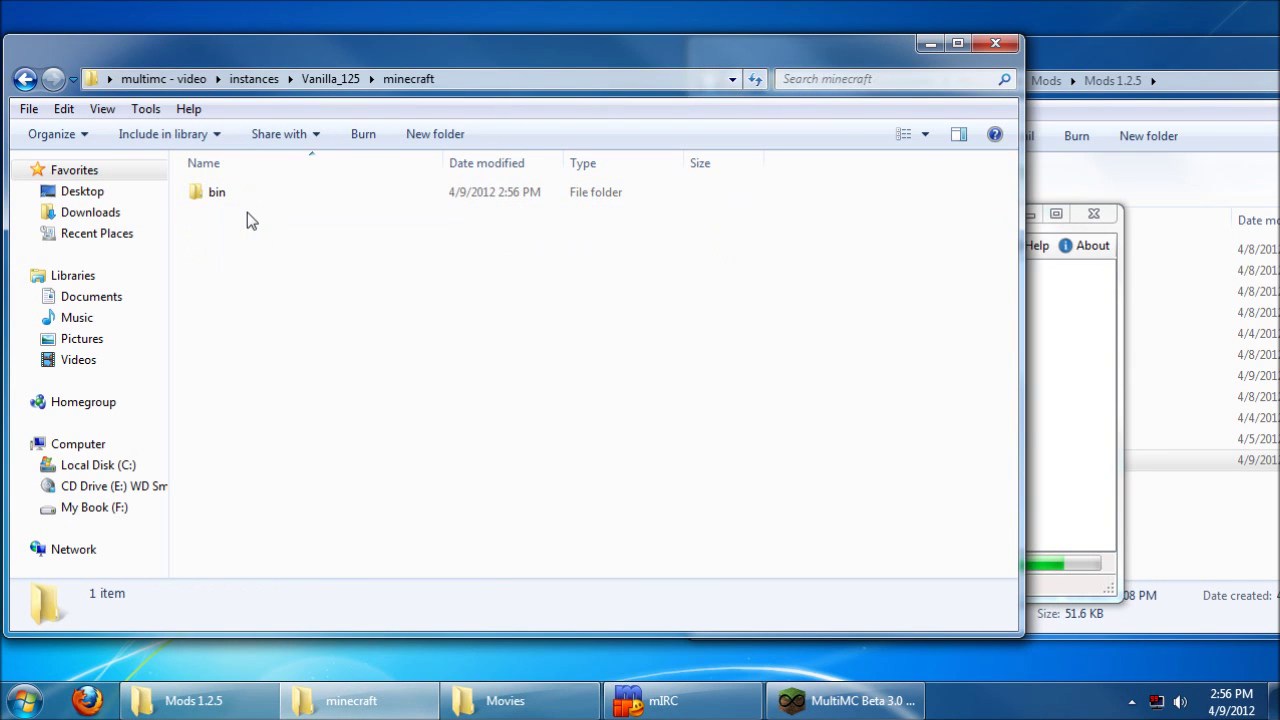
pyautogui.click(1072, 352)
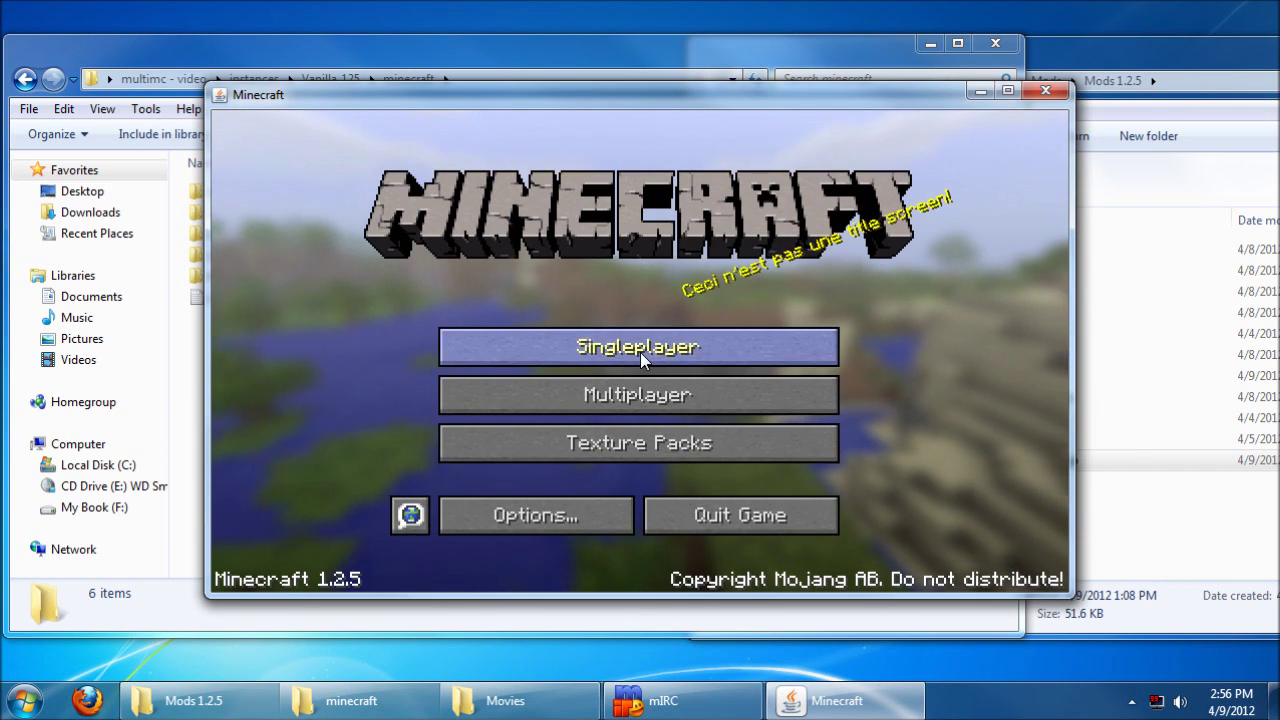
# Step: Create a new singleplayer world, then save and quit to title and quit Minecraft
pyautogui.click(640, 350)
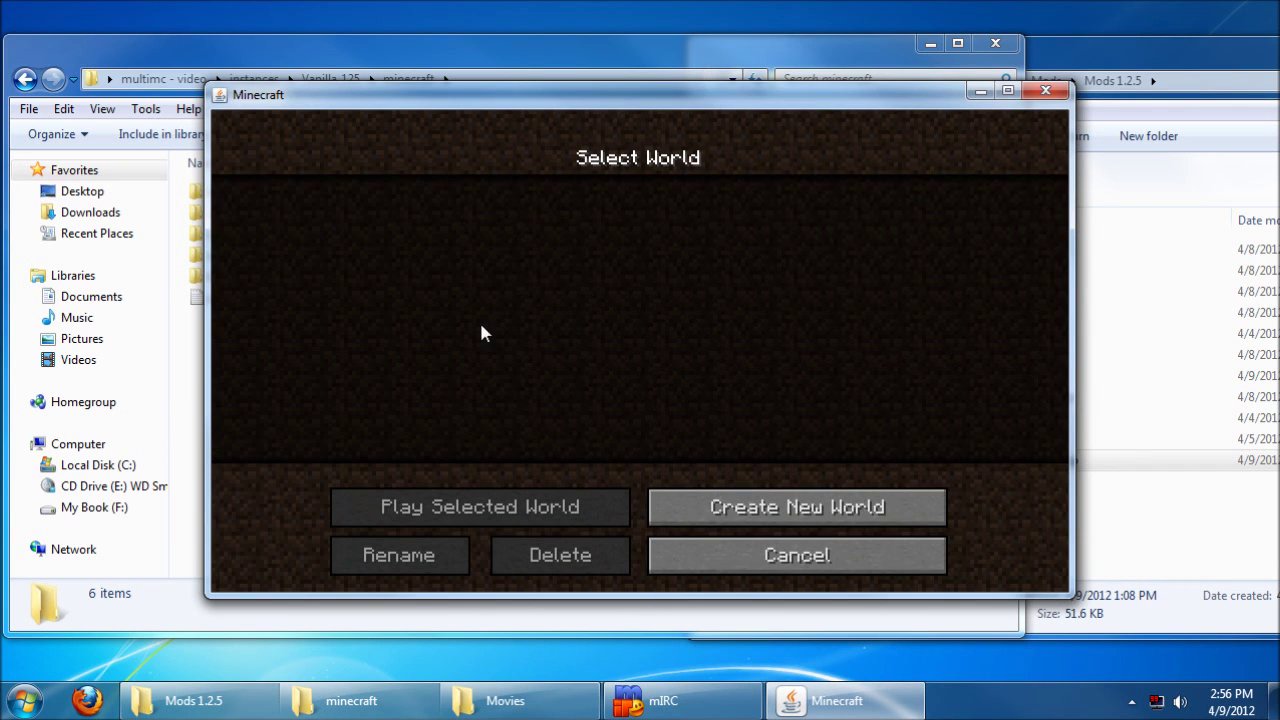
pyautogui.click(794, 506)
pyautogui.click(500, 553)
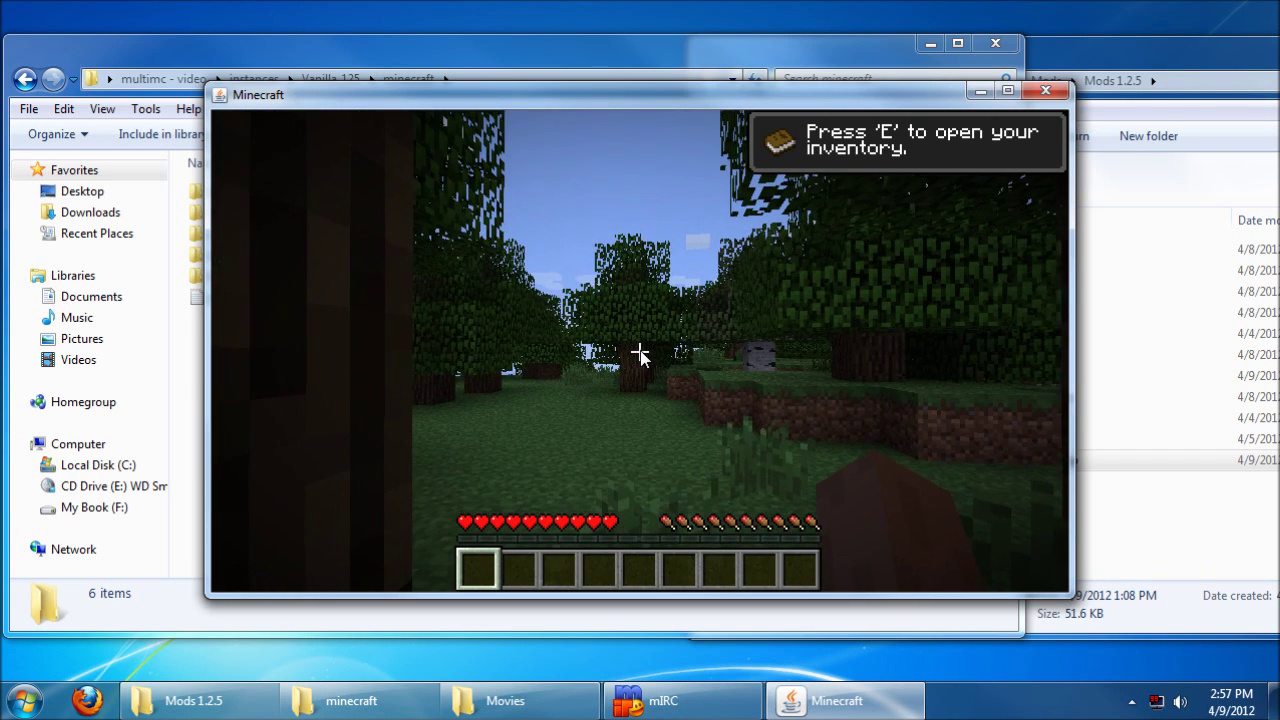
pyautogui.press('Escape')
pyautogui.click(785, 460)
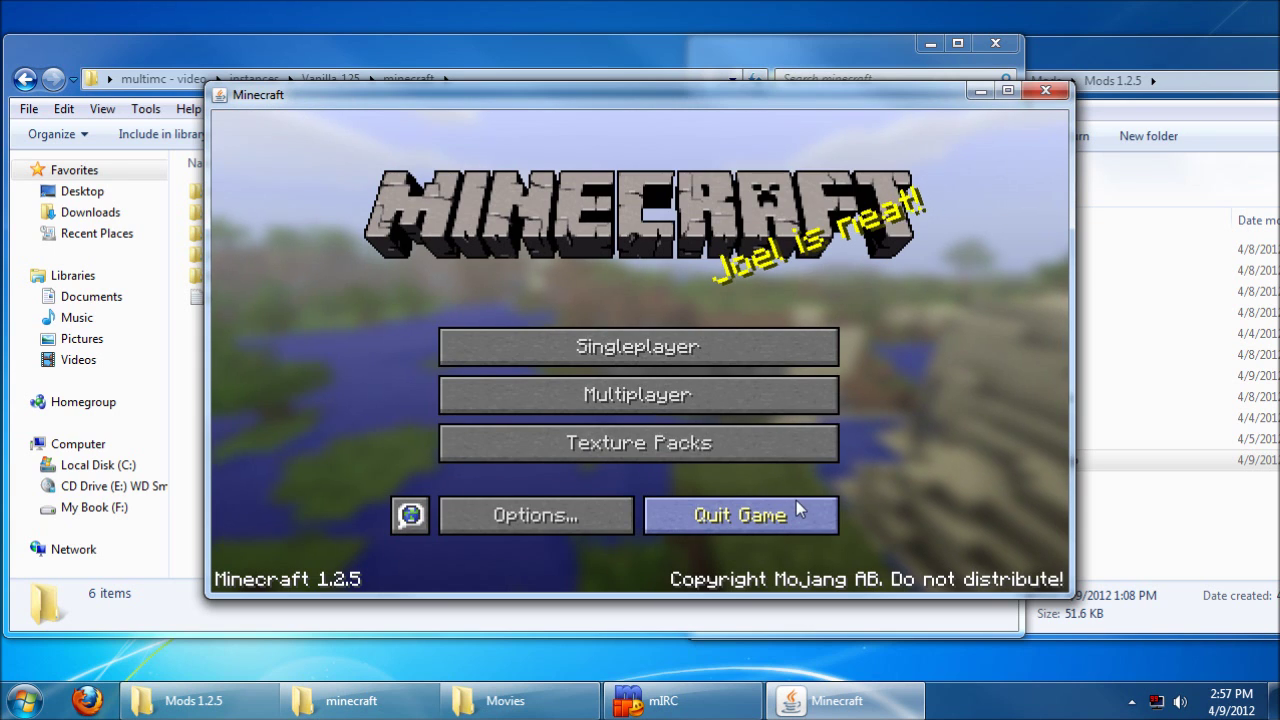
pyautogui.click(797, 512)
pyautogui.rightClick(635, 288)
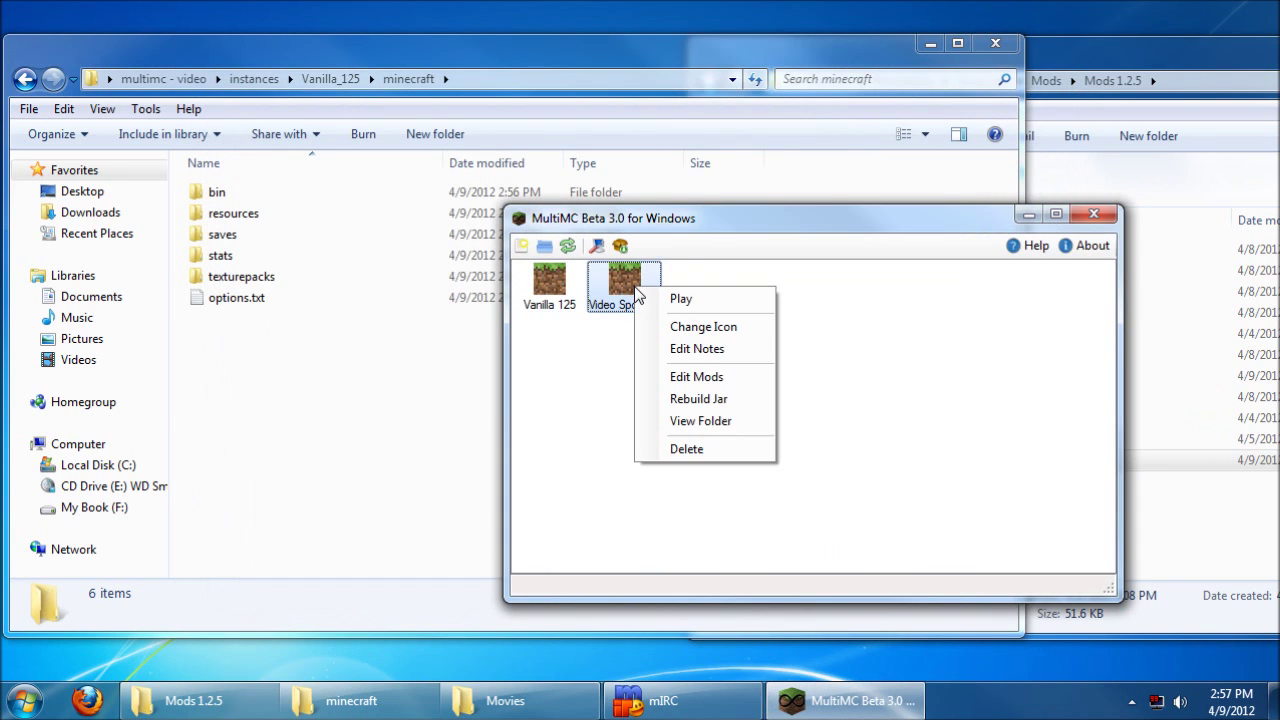
pyautogui.click(673, 298)
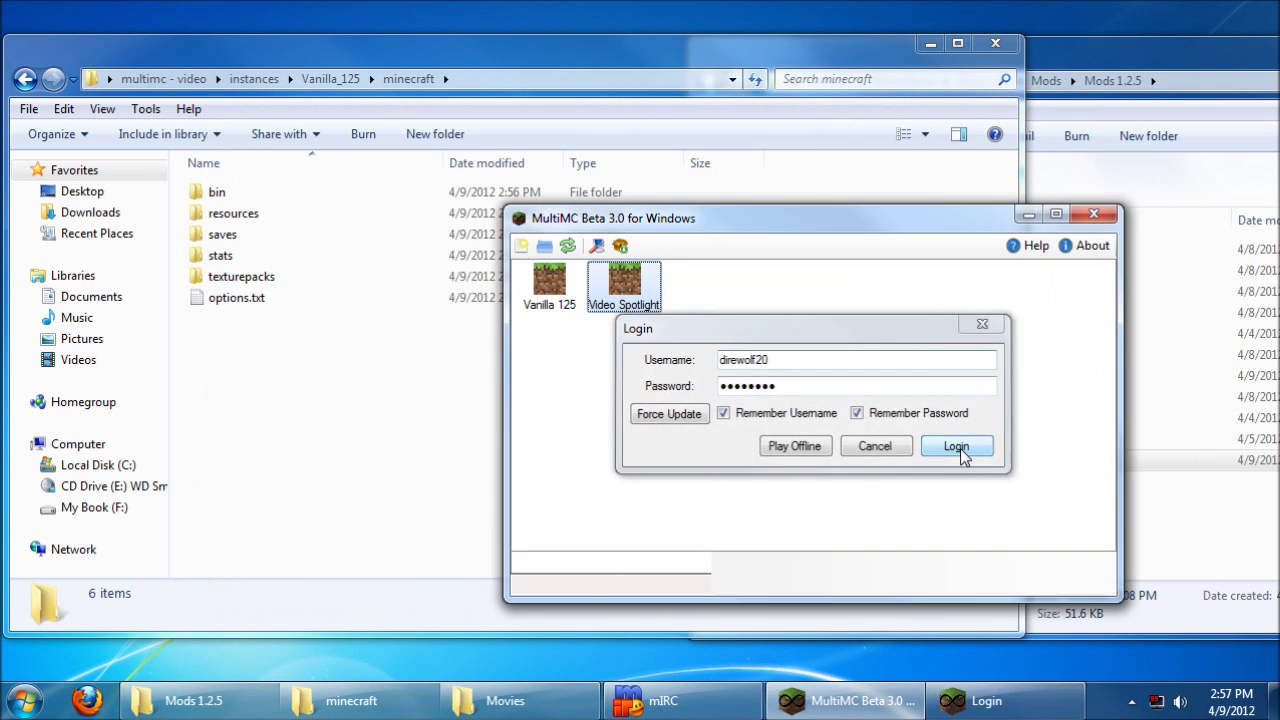
pyautogui.click(960, 448)
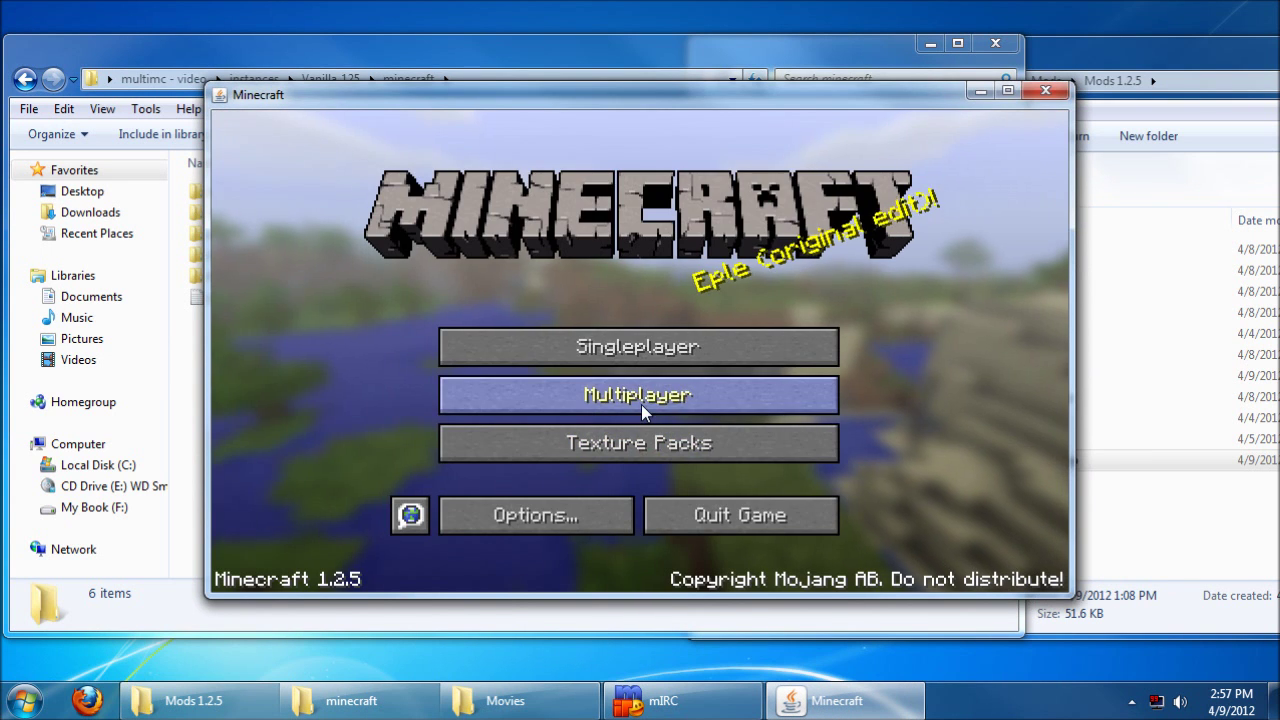
pyautogui.click(633, 343)
pyautogui.doubleClick(434, 291)
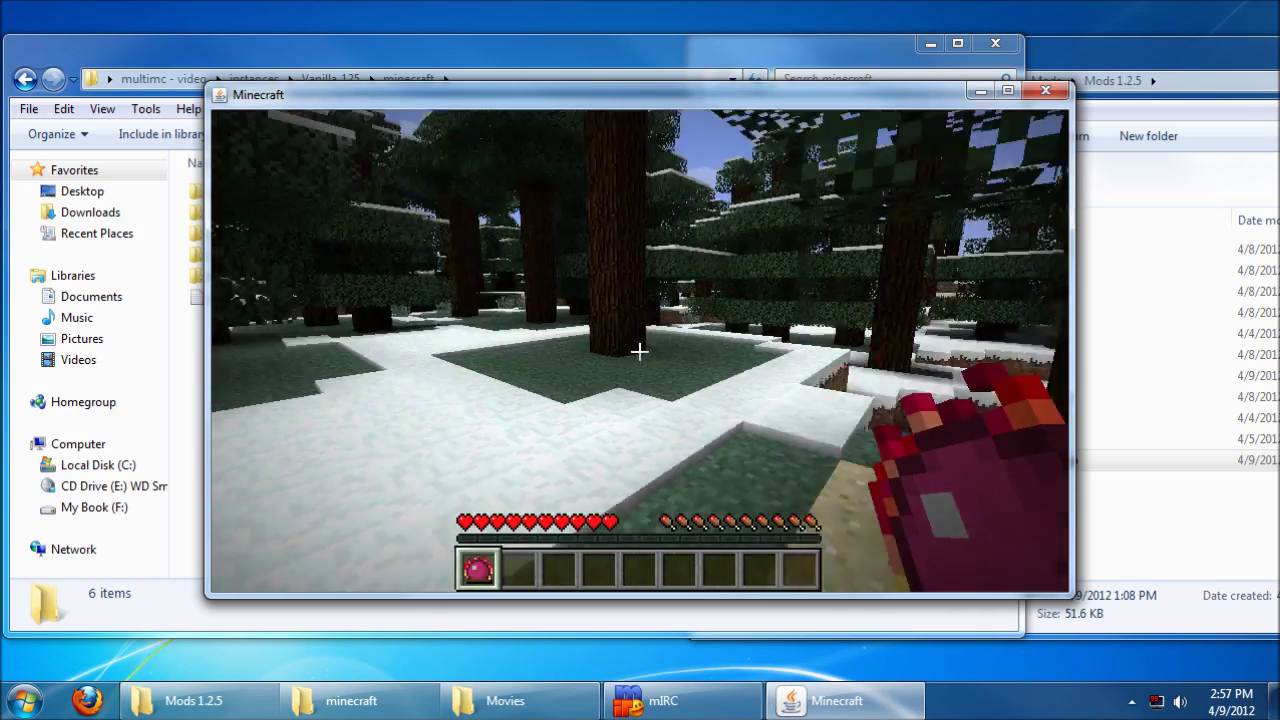
pyautogui.press('Escape')
pyautogui.click(760, 458)
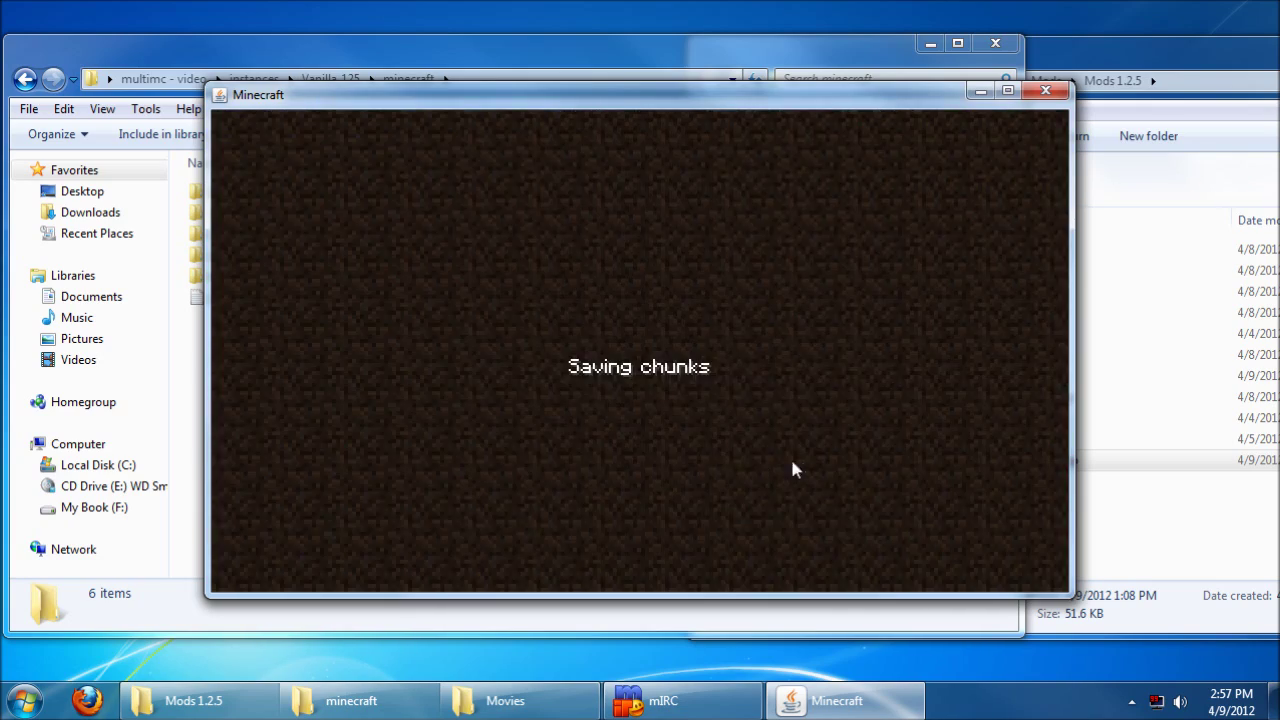
pyautogui.click(760, 515)
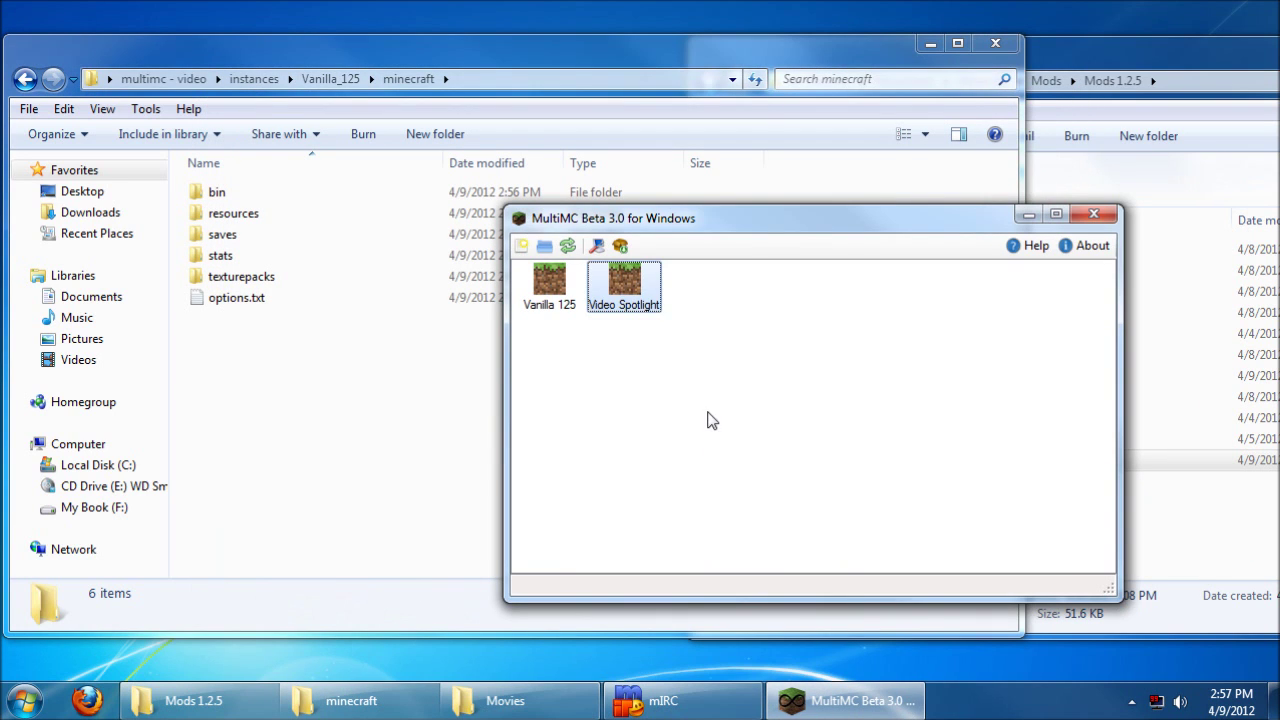
pyautogui.click(707, 420)
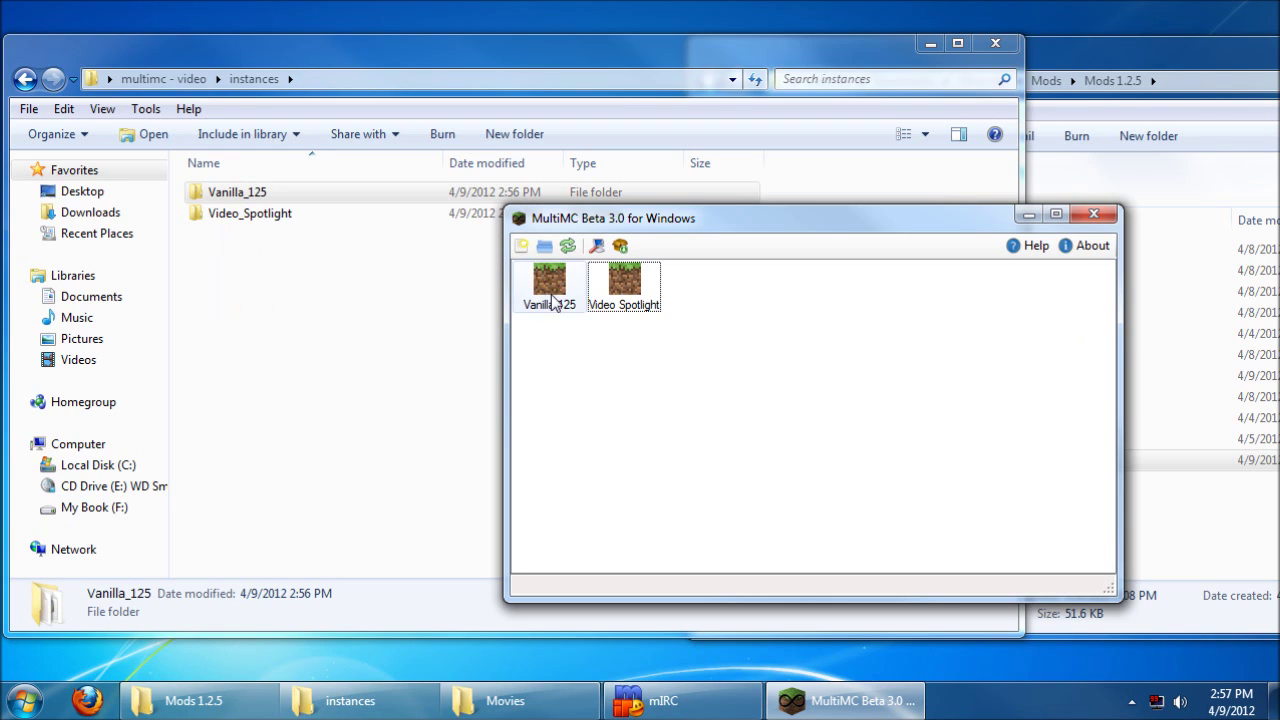
# Step: Delete the Vanilla 125 instance from MultiMC
pyautogui.rightClick(551, 290)
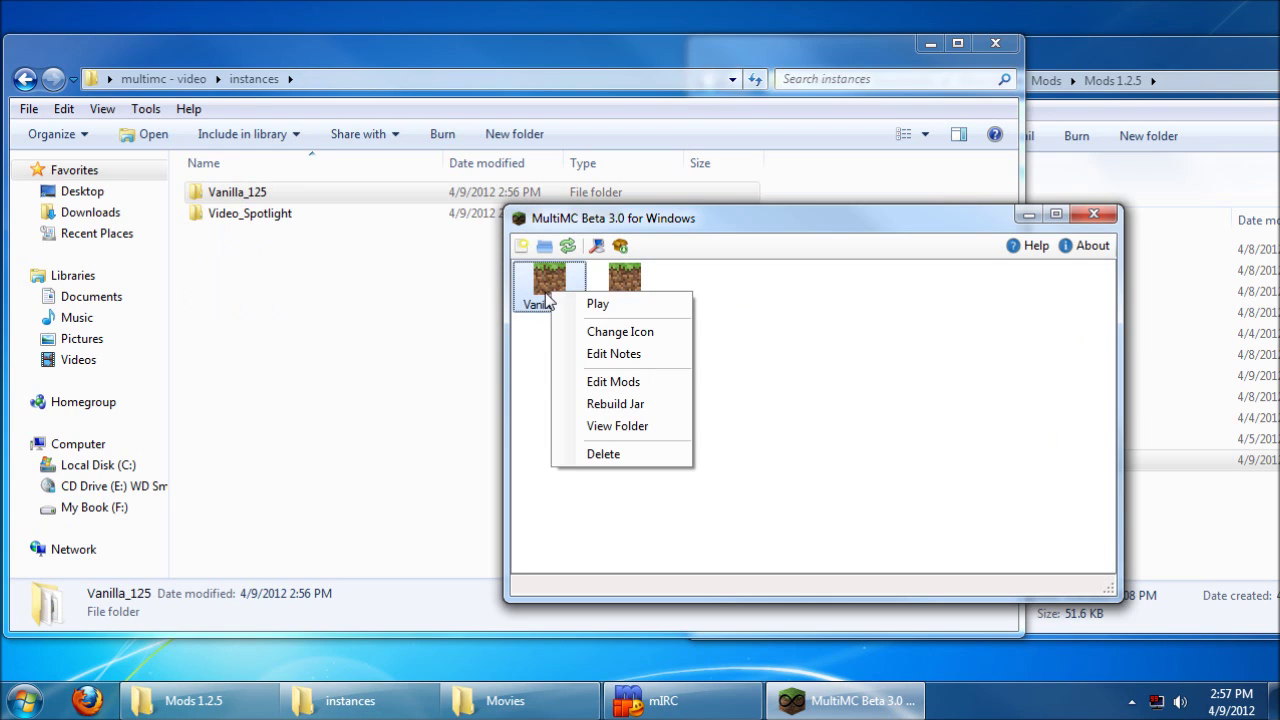
pyautogui.click(600, 453)
pyautogui.click(949, 428)
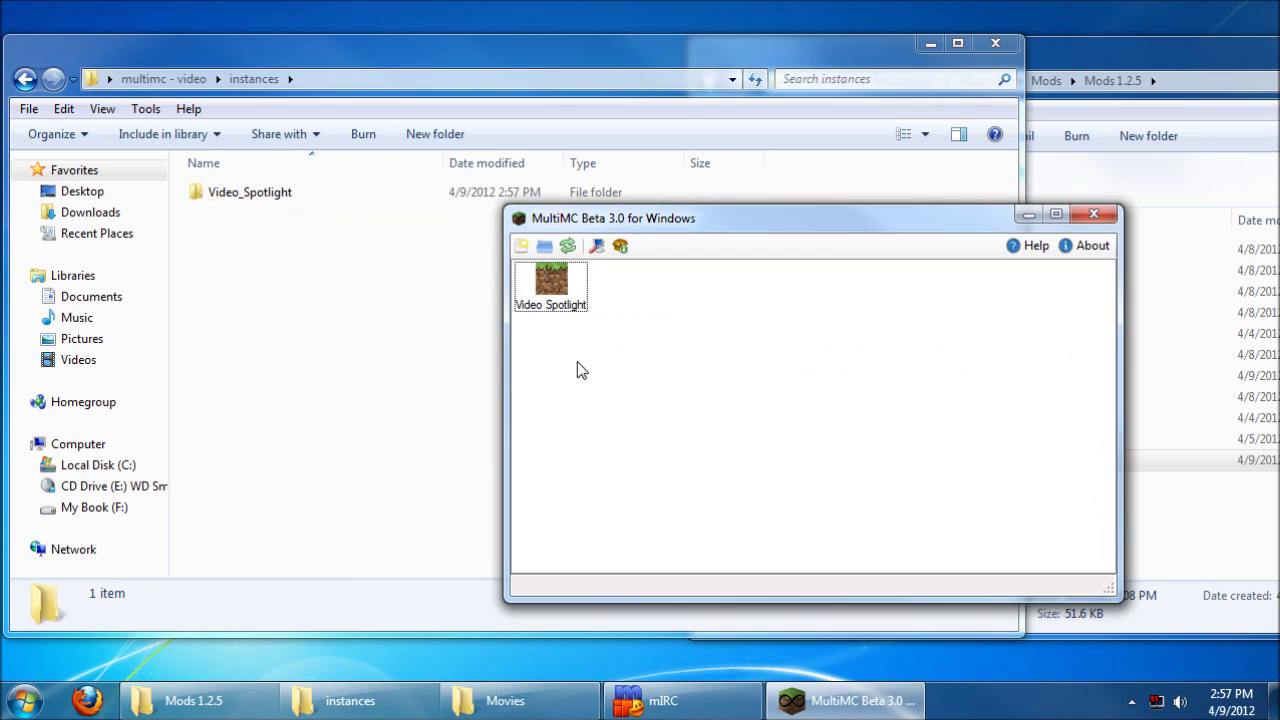
# Step: Review Video Spotlight's minecraft/mods and minecraft.jar mod lists and close them unchanged
pyautogui.rightClick(584, 276)
pyautogui.click(637, 367)
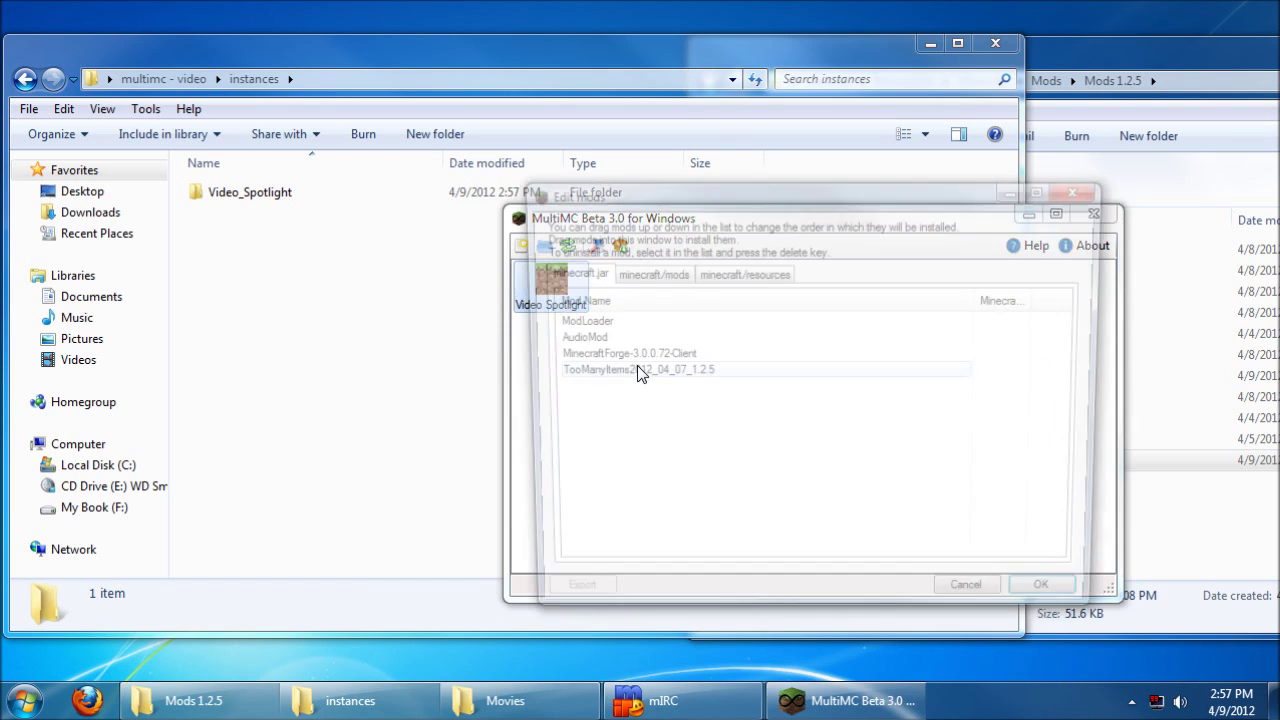
pyautogui.click(645, 272)
pyautogui.click(615, 298)
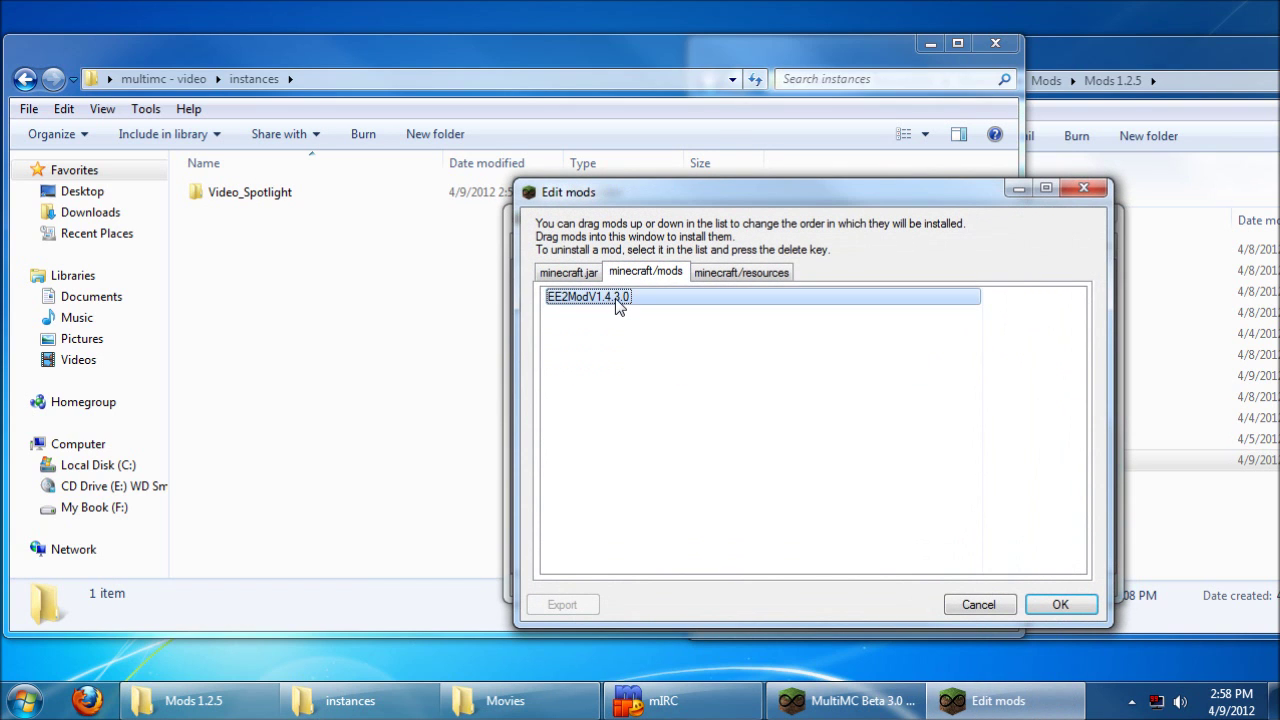
pyautogui.click(585, 273)
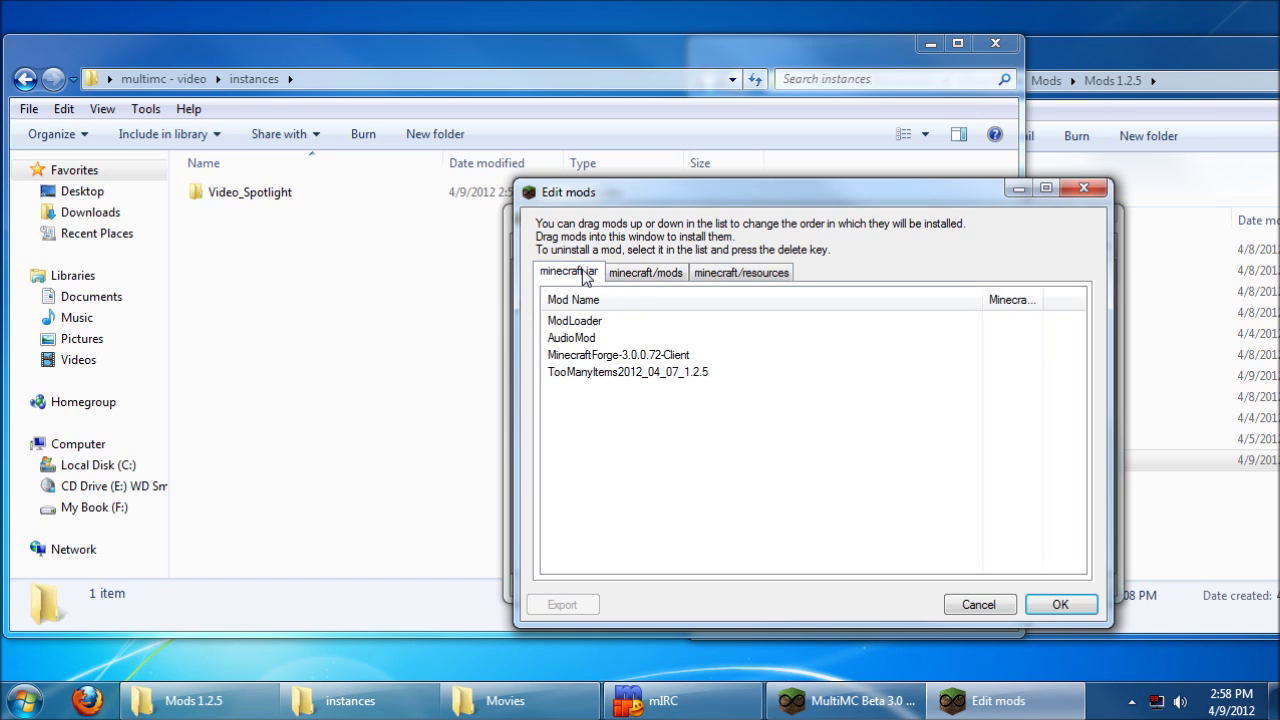
pyautogui.click(1058, 604)
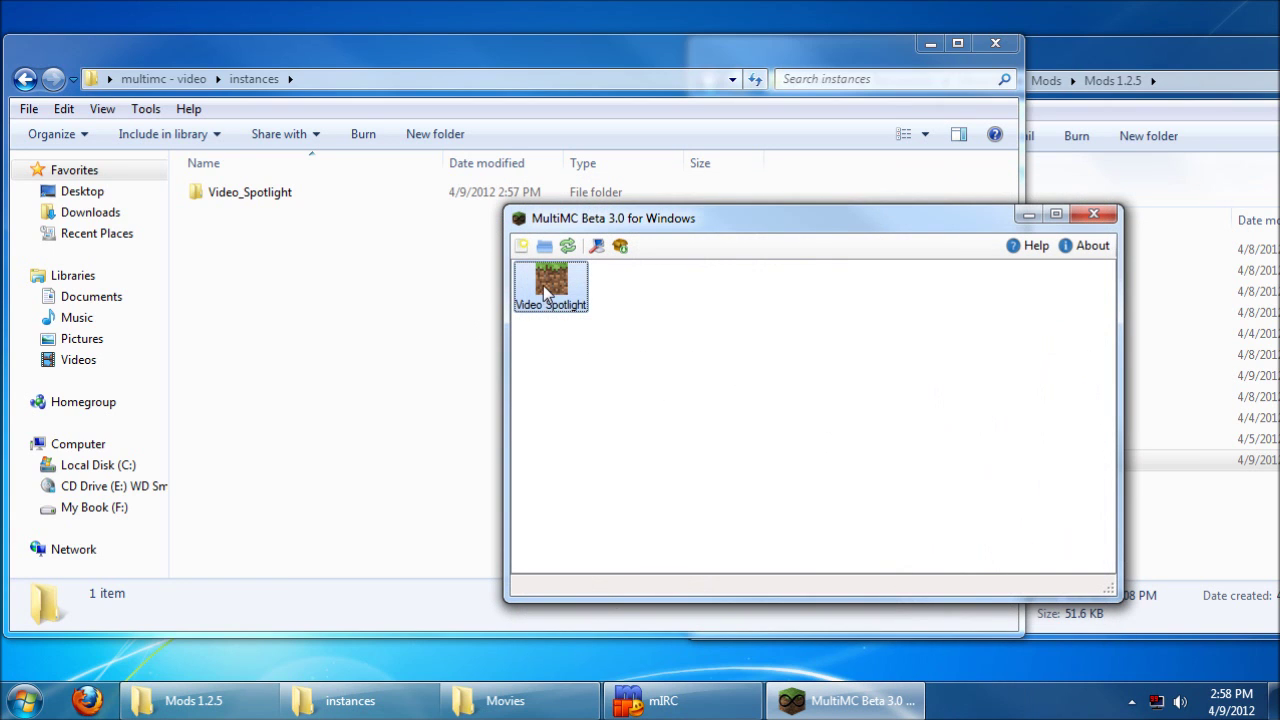
pyautogui.rightClick(546, 285)
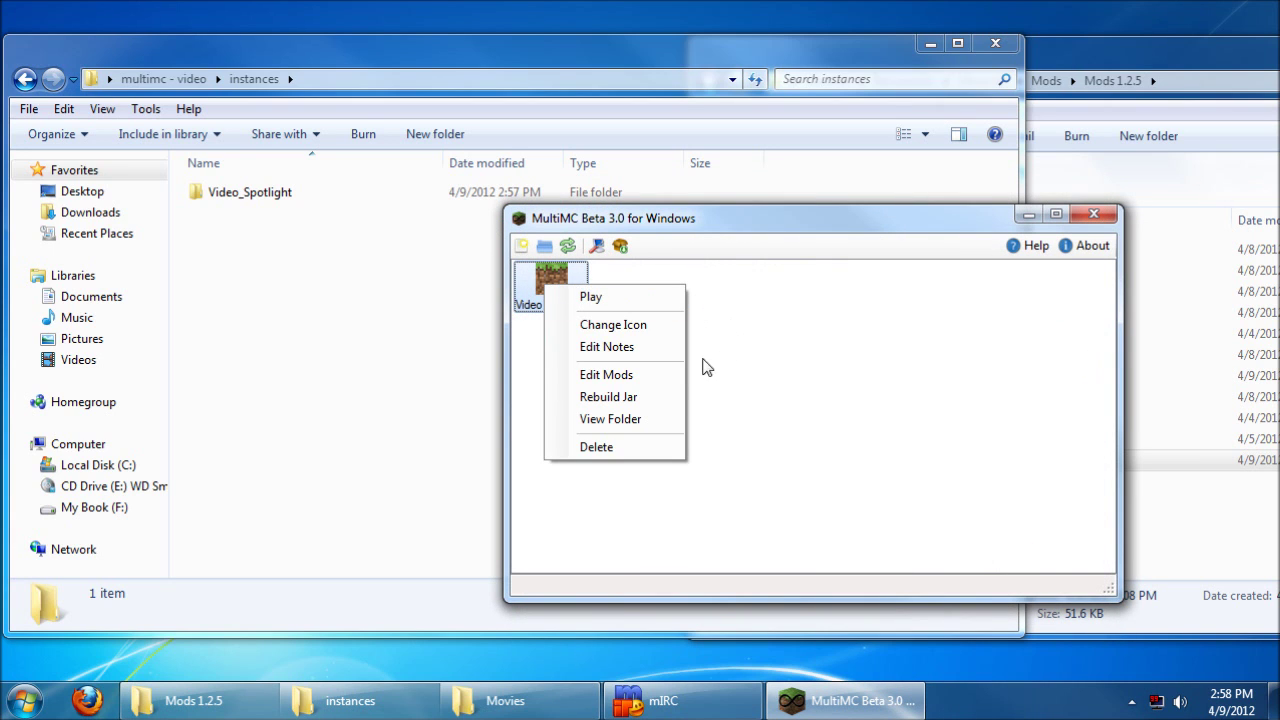
pyautogui.click(634, 419)
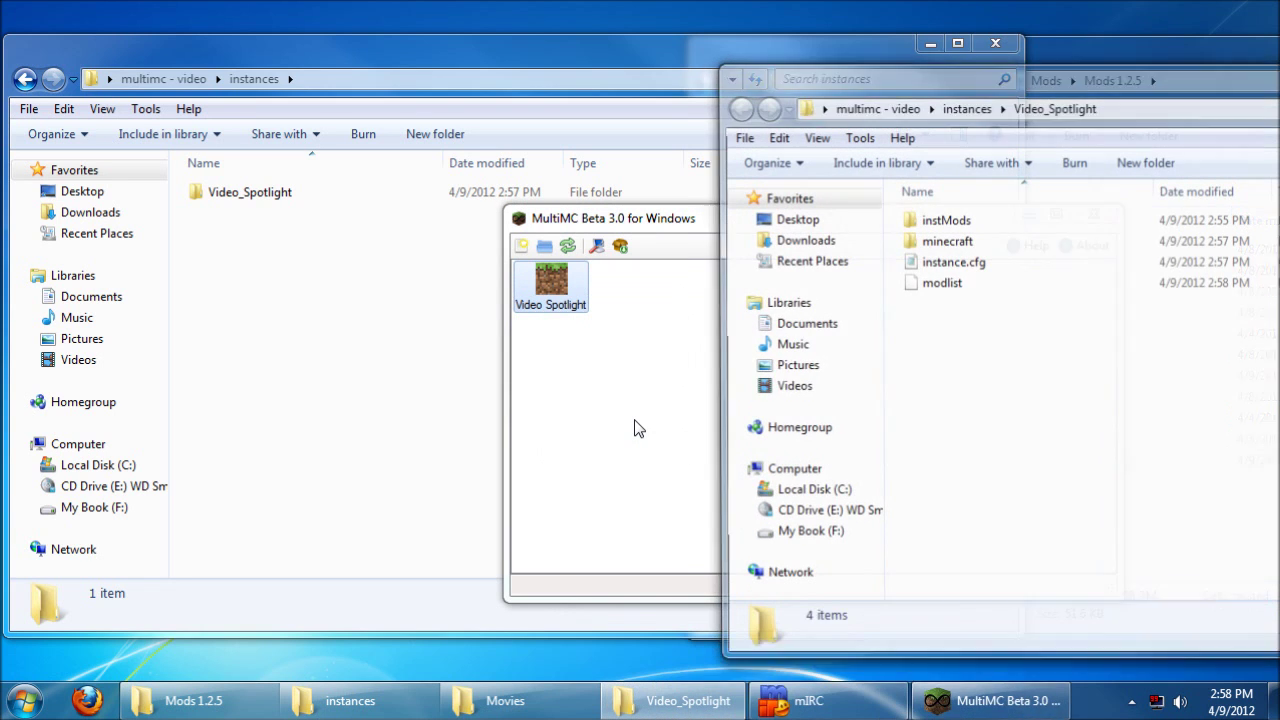
pyautogui.moveTo(991, 76); pyautogui.dragTo(952, 69)
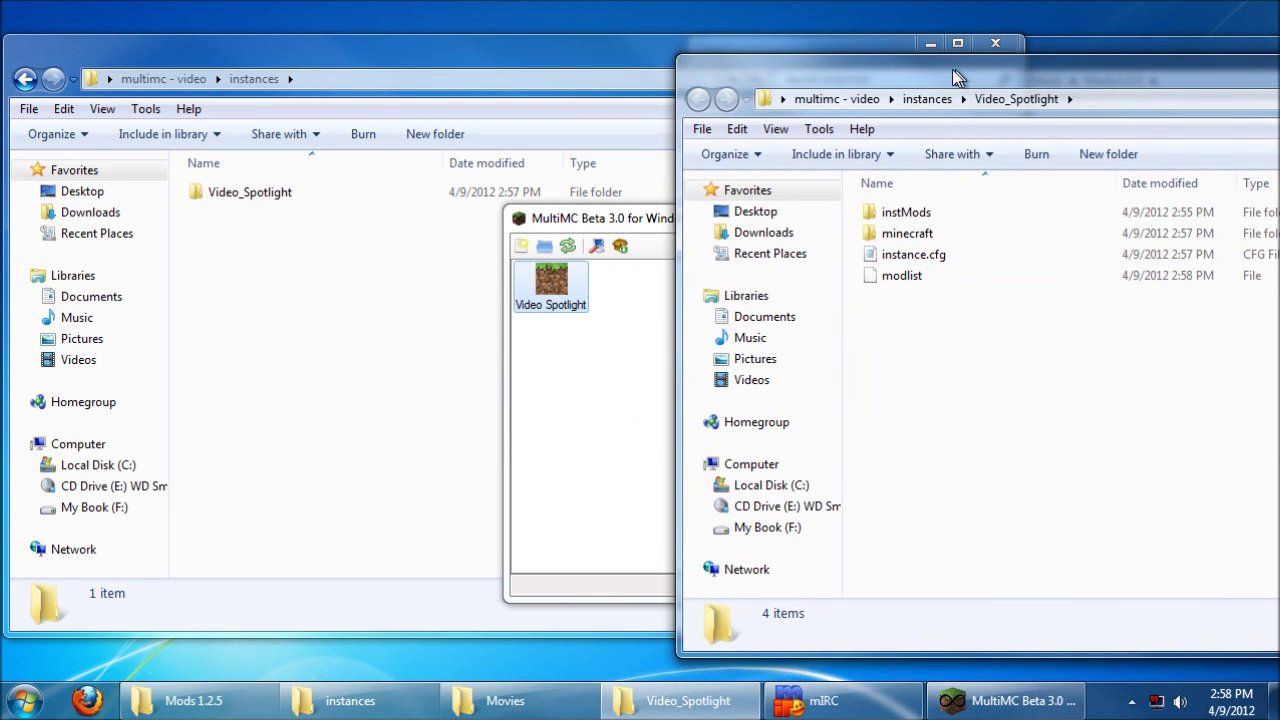
pyautogui.doubleClick(914, 233)
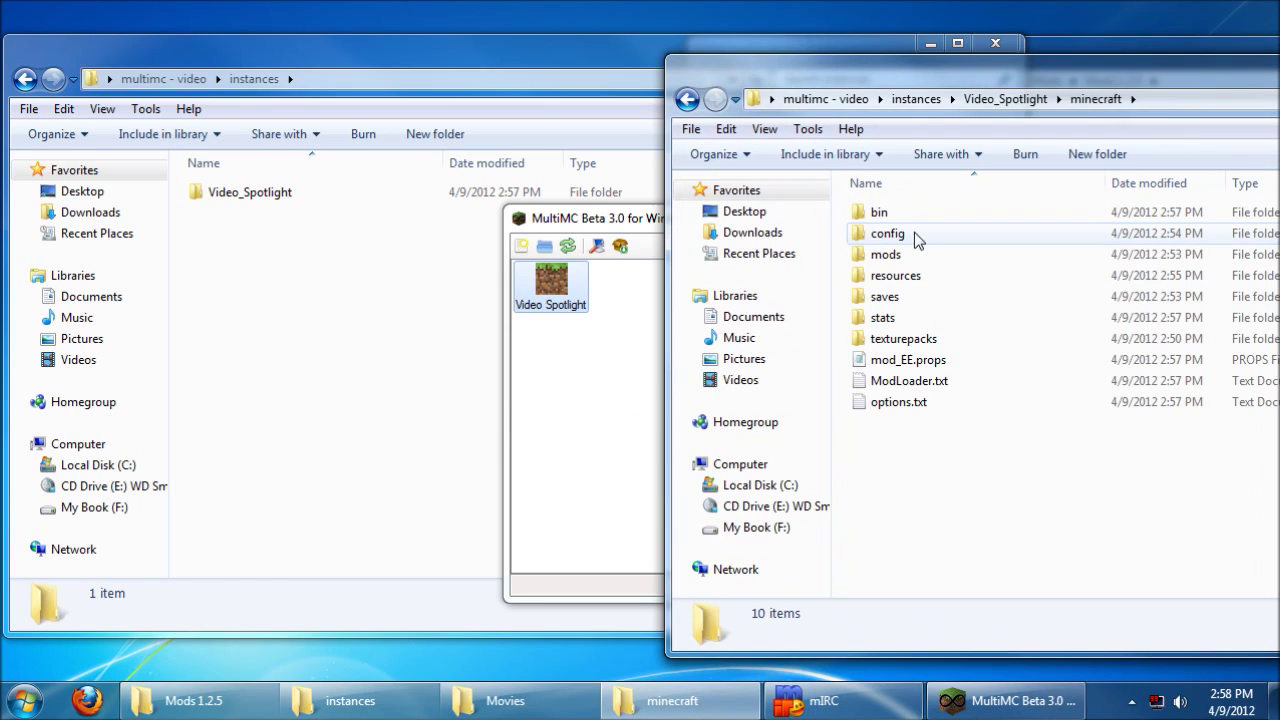
pyautogui.doubleClick(894, 234)
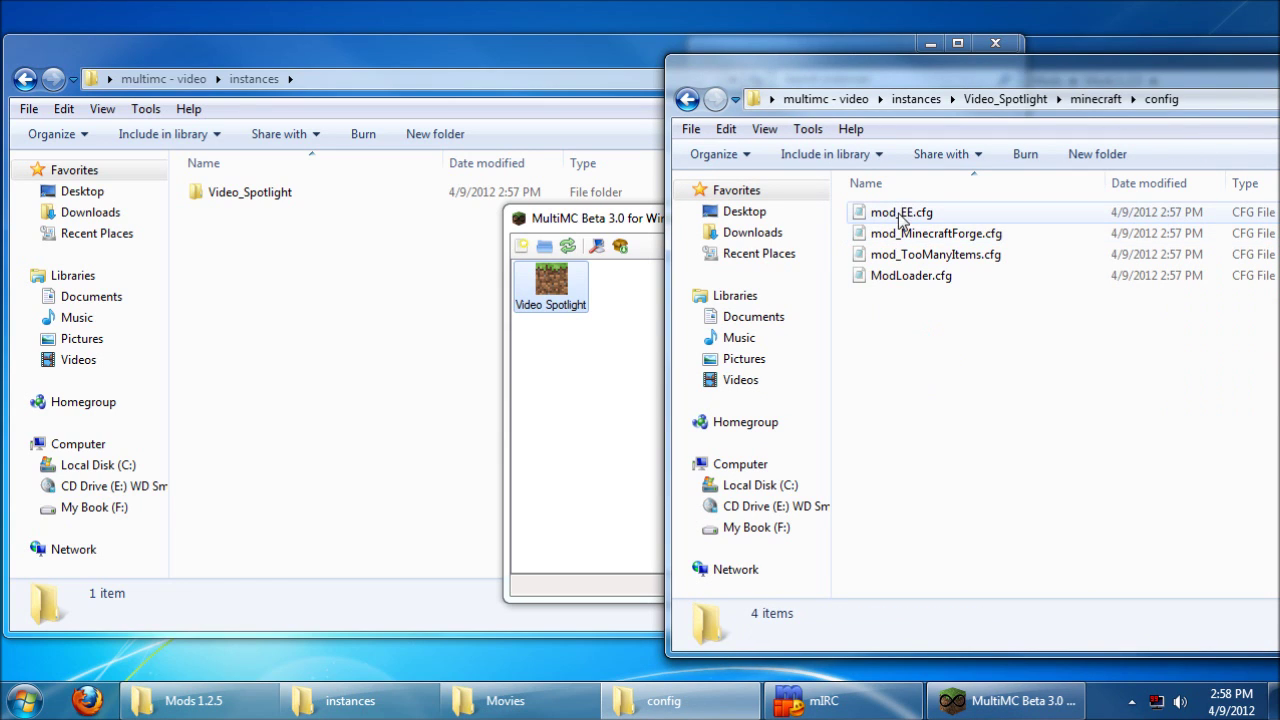
pyautogui.rightClick(948, 66)
pyautogui.click(985, 199)
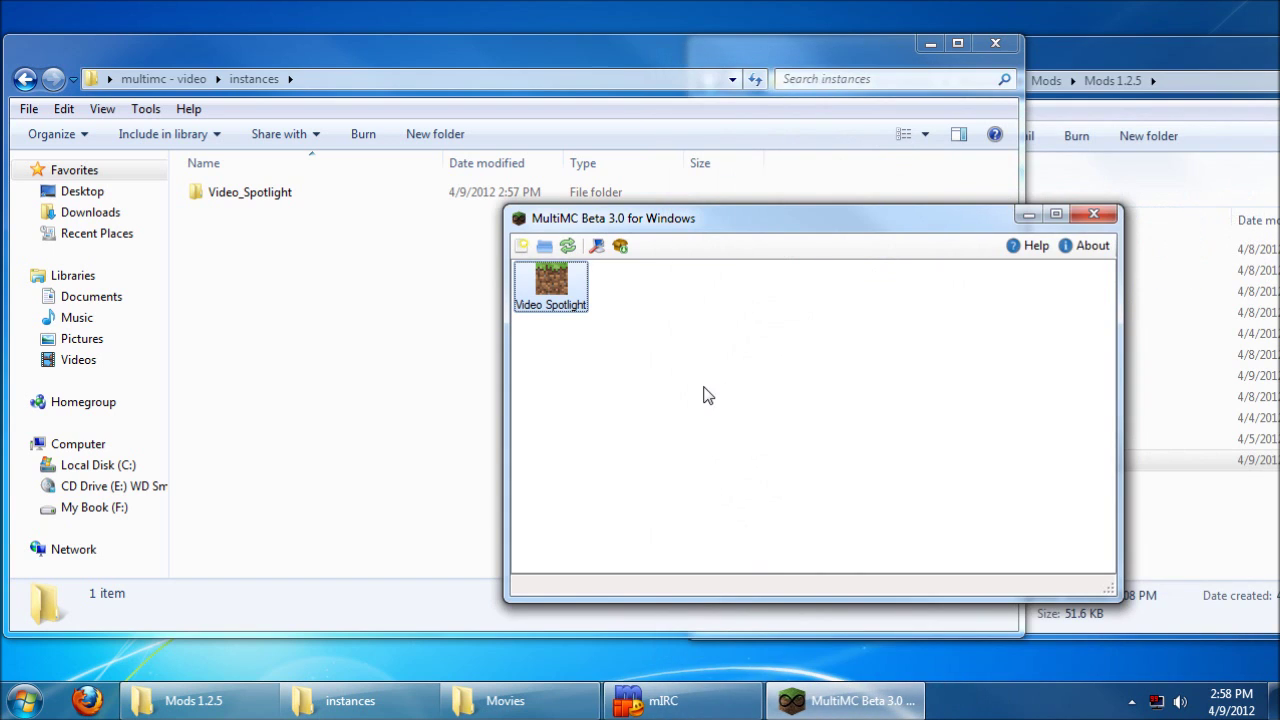
# Step: Give the Video Spotlight instance the diamond icon
pyautogui.rightClick(564, 288)
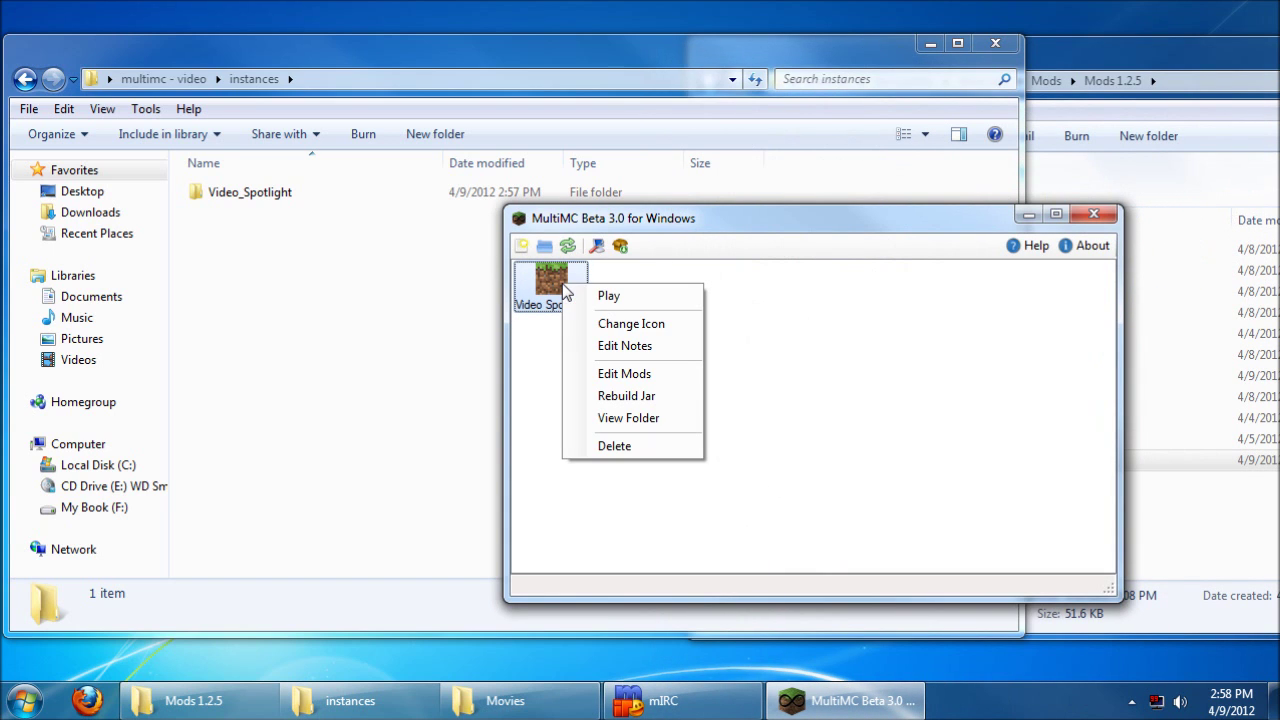
pyautogui.click(617, 324)
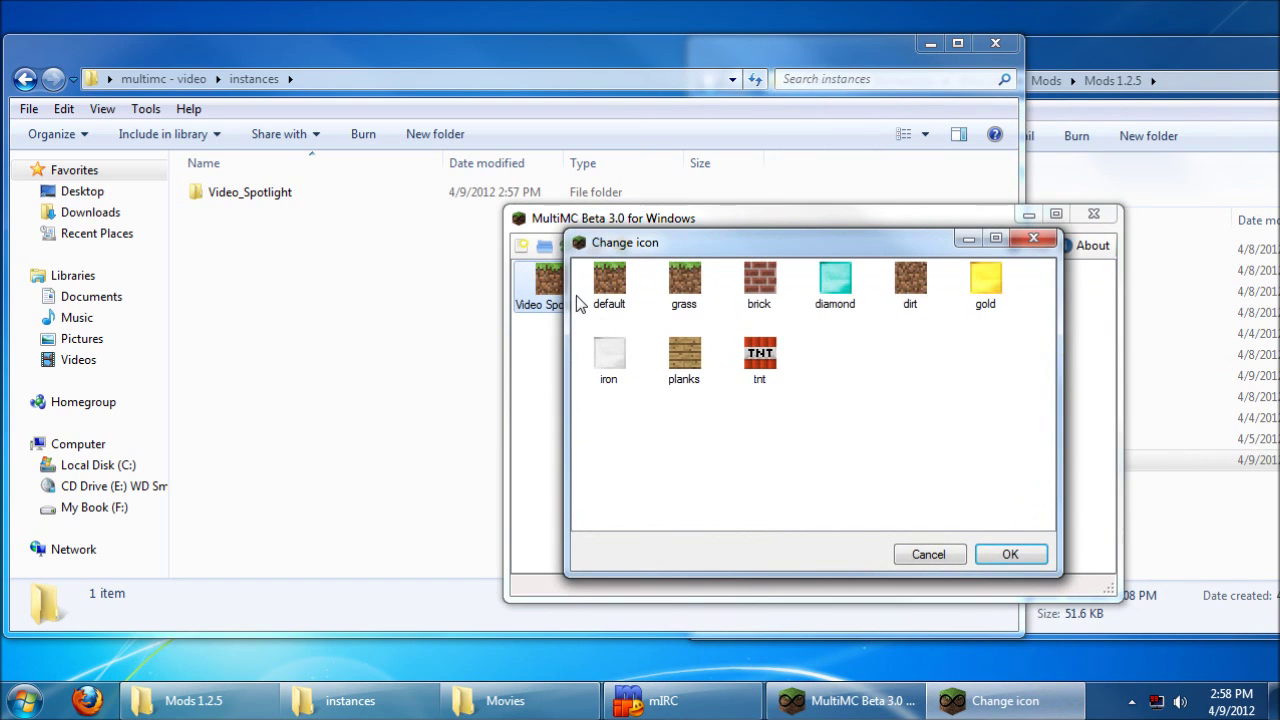
pyautogui.moveTo(716, 246); pyautogui.dragTo(728, 292)
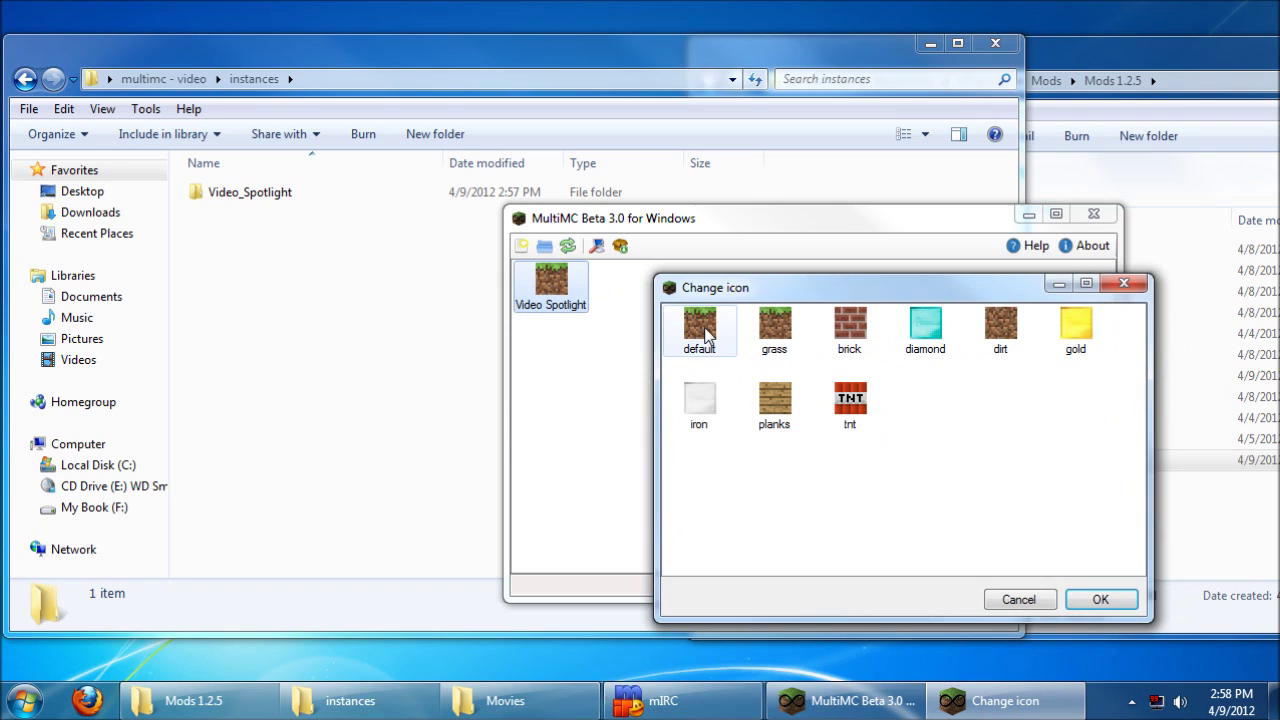
pyautogui.click(850, 405)
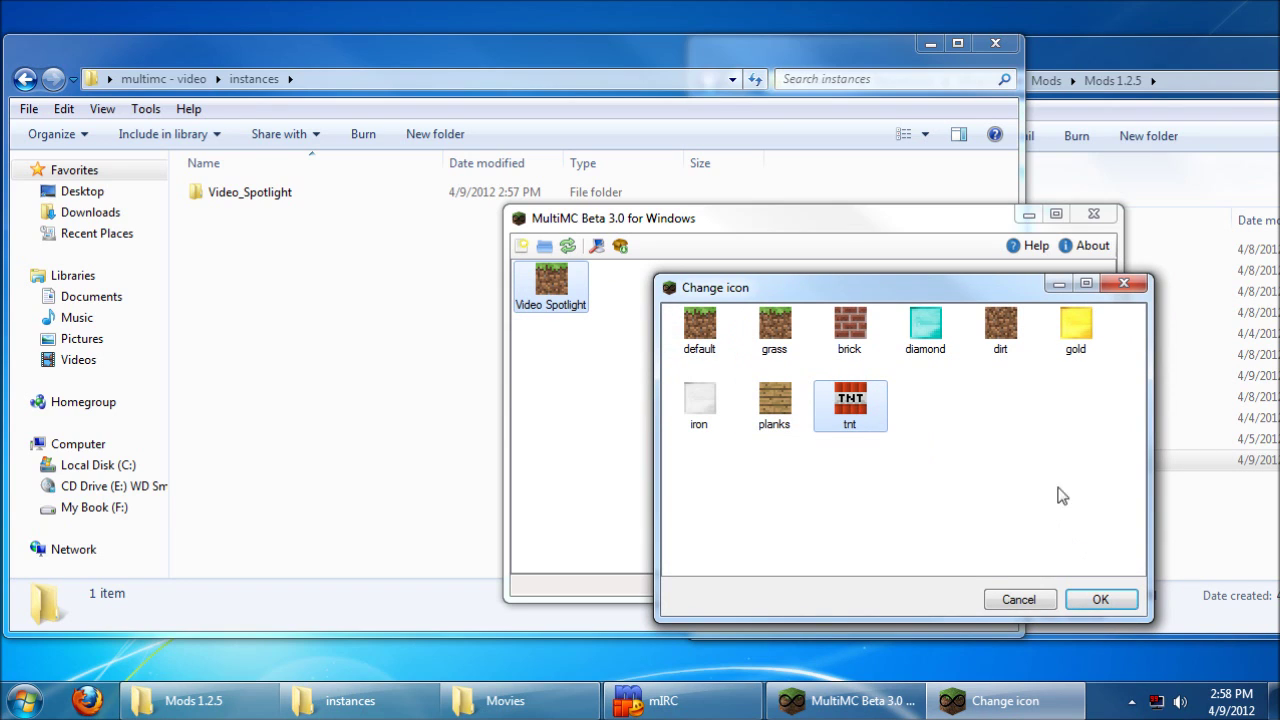
pyautogui.click(921, 326)
pyautogui.click(1100, 598)
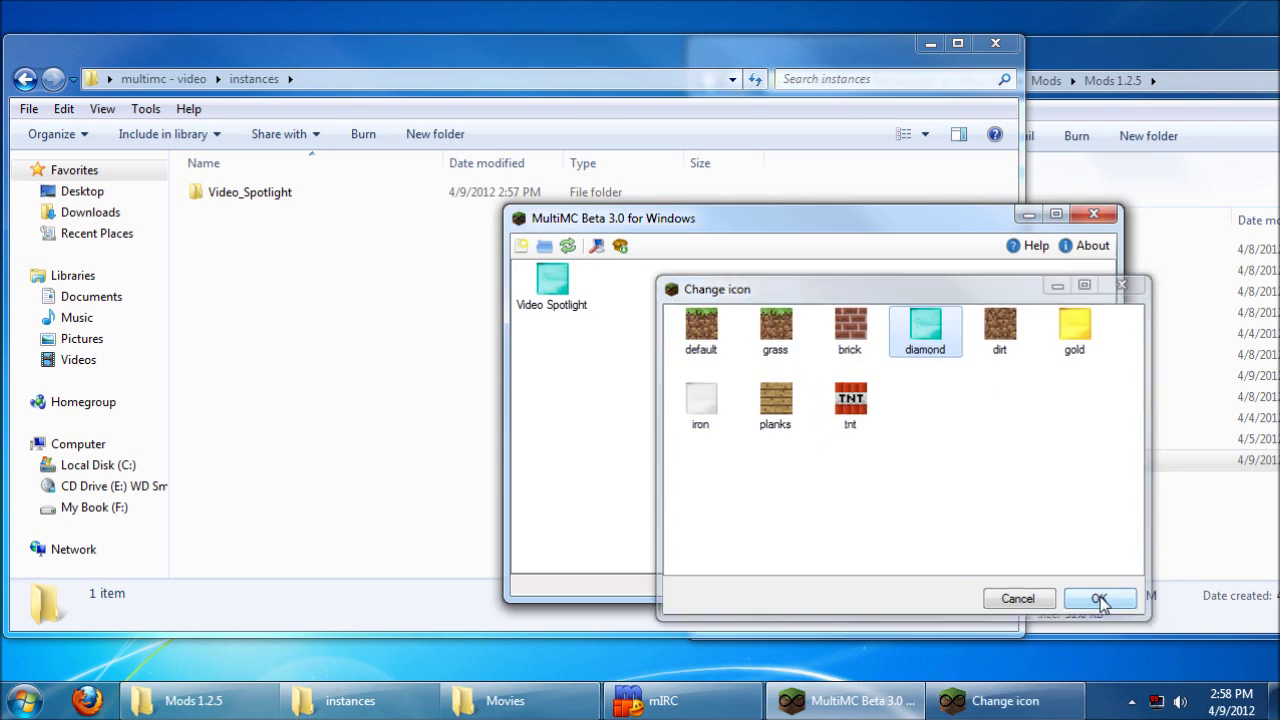
# Step: Set Video Spotlight's notes to 'Equivalent Exchange v1.2.5' and reopen them to verify
pyautogui.rightClick(561, 276)
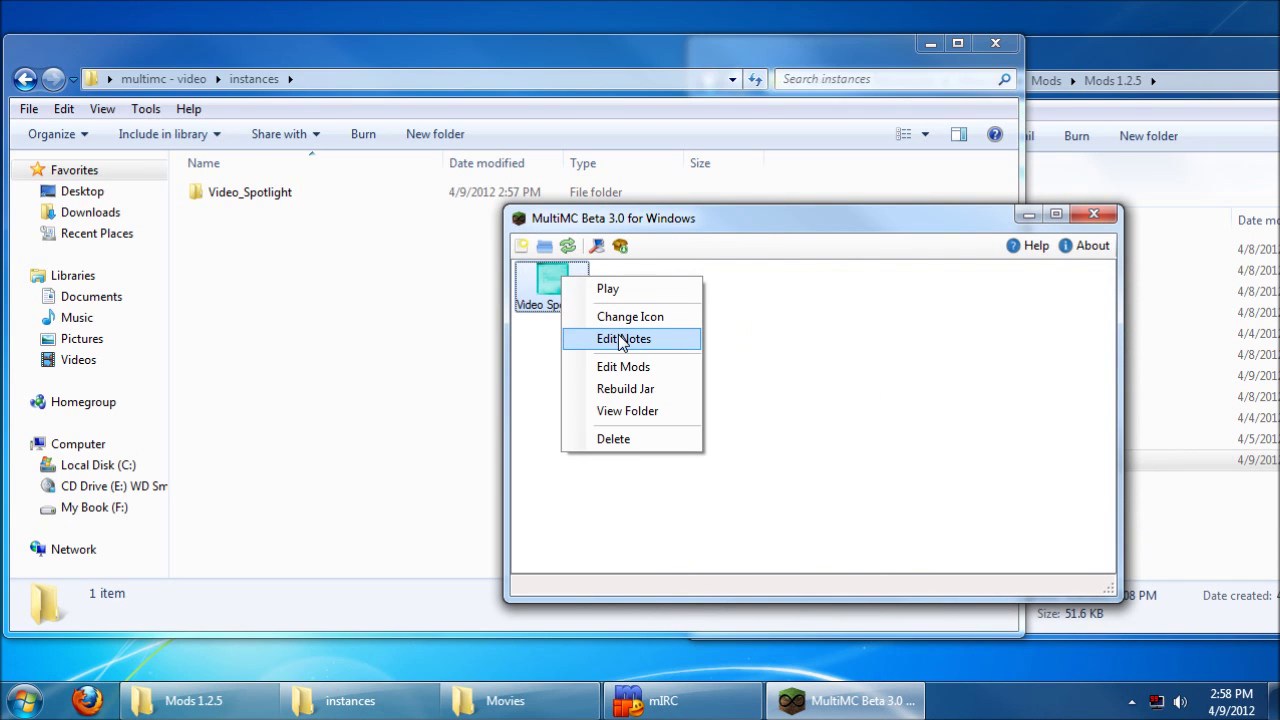
pyautogui.click(616, 339)
pyautogui.write('Equivalente X')
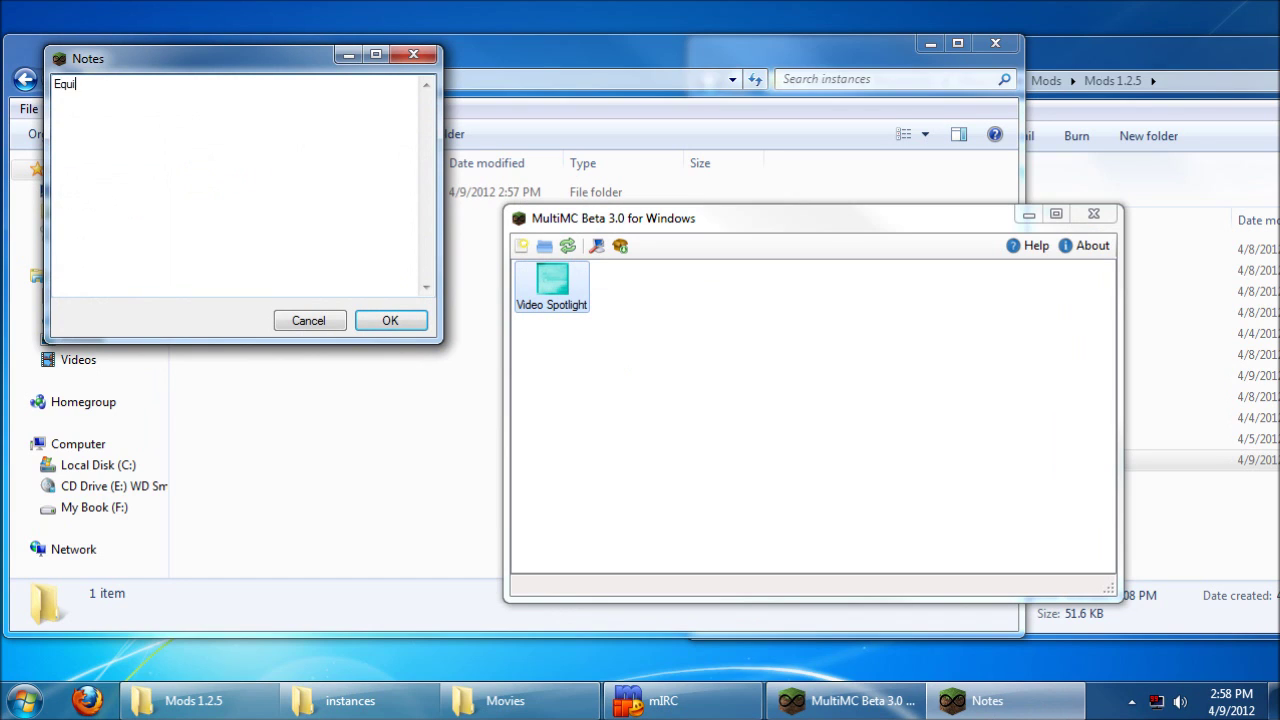
pyautogui.press('BackSpace')
pyautogui.press('BackSpace')
pyautogui.press('BackSpace')
pyautogui.write('Exchange v1.2.5')
pyautogui.click(390, 320)
pyautogui.rightClick(557, 276)
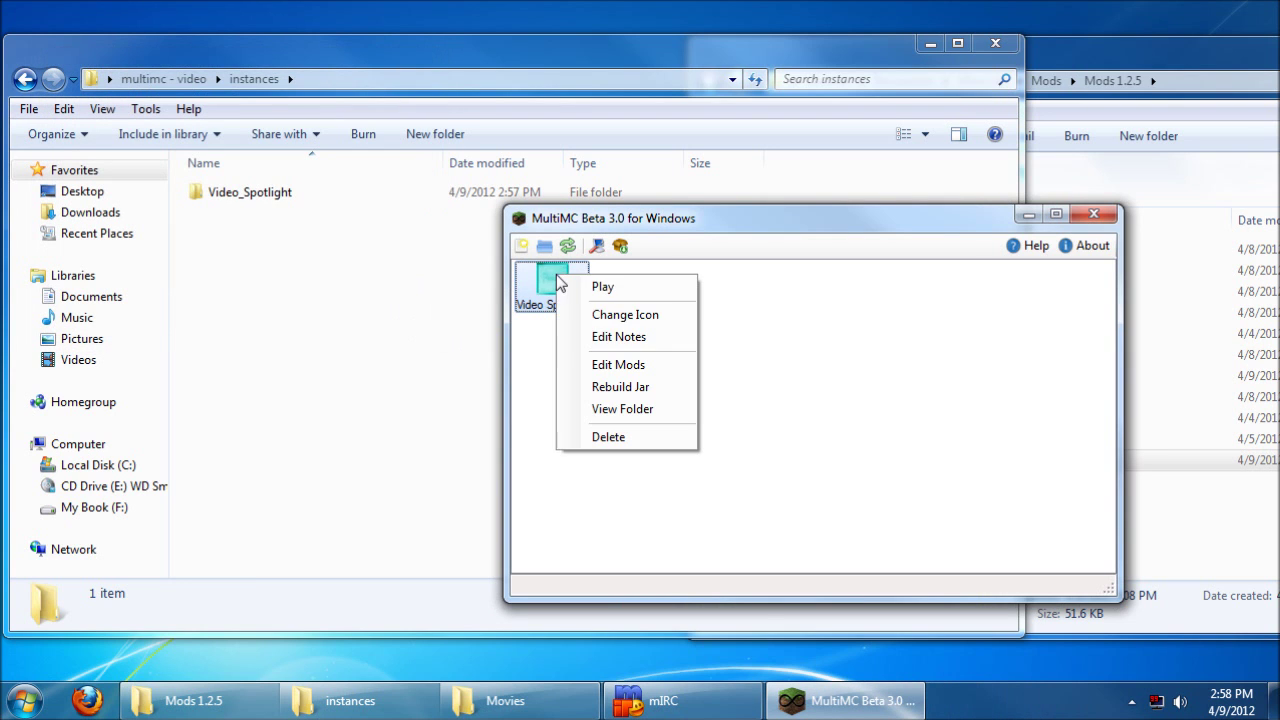
pyautogui.click(657, 343)
pyautogui.click(416, 346)
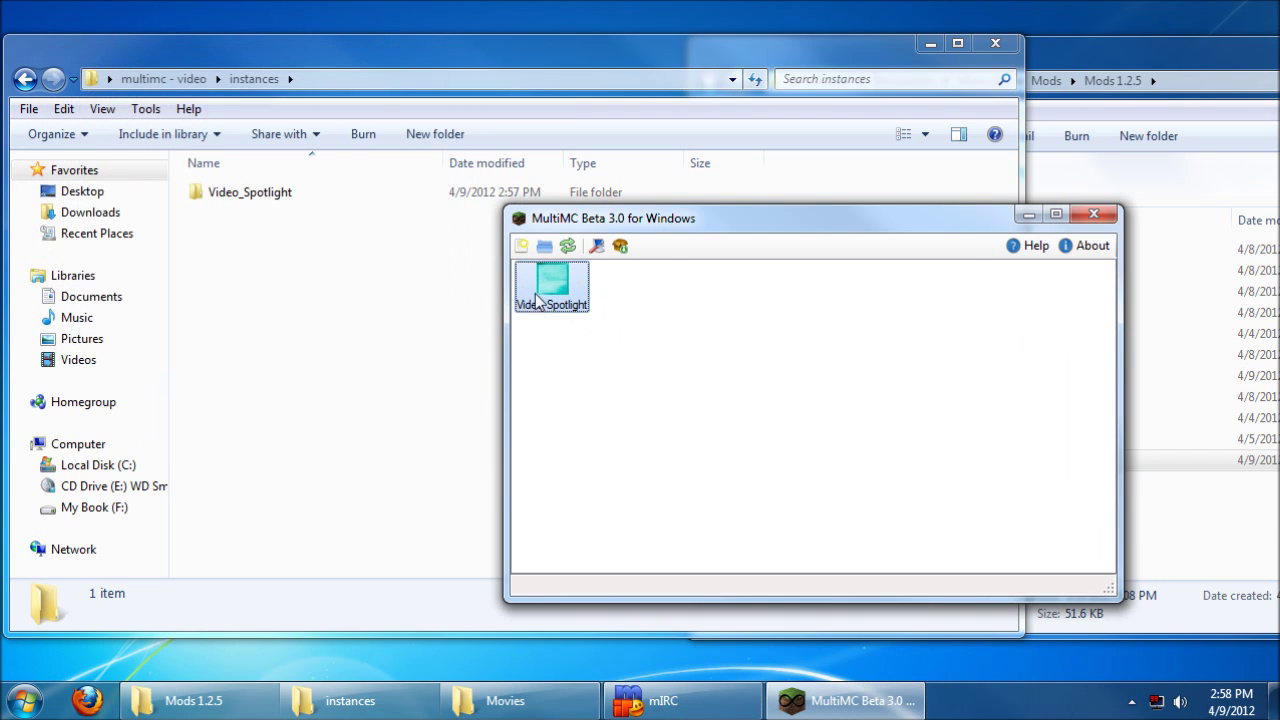
# Step: Rebuild the Video Spotlight instance's jar with its mods
pyautogui.rightClick(544, 280)
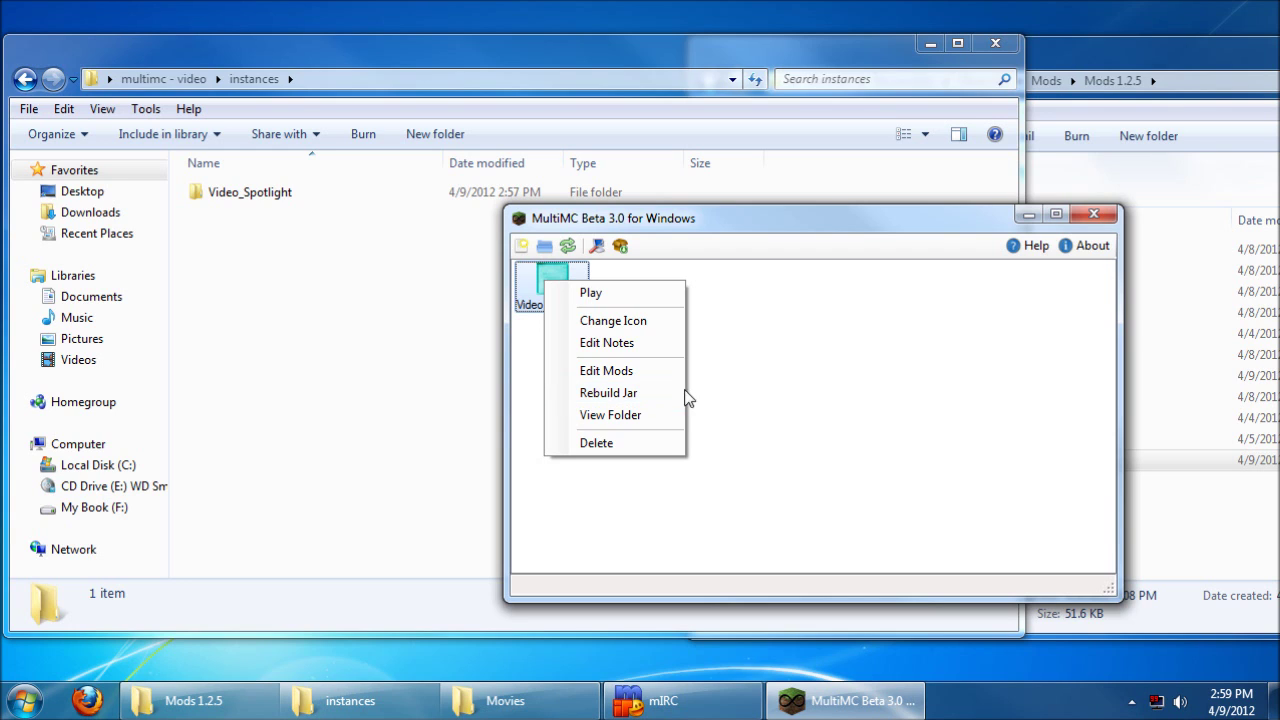
pyautogui.click(765, 390)
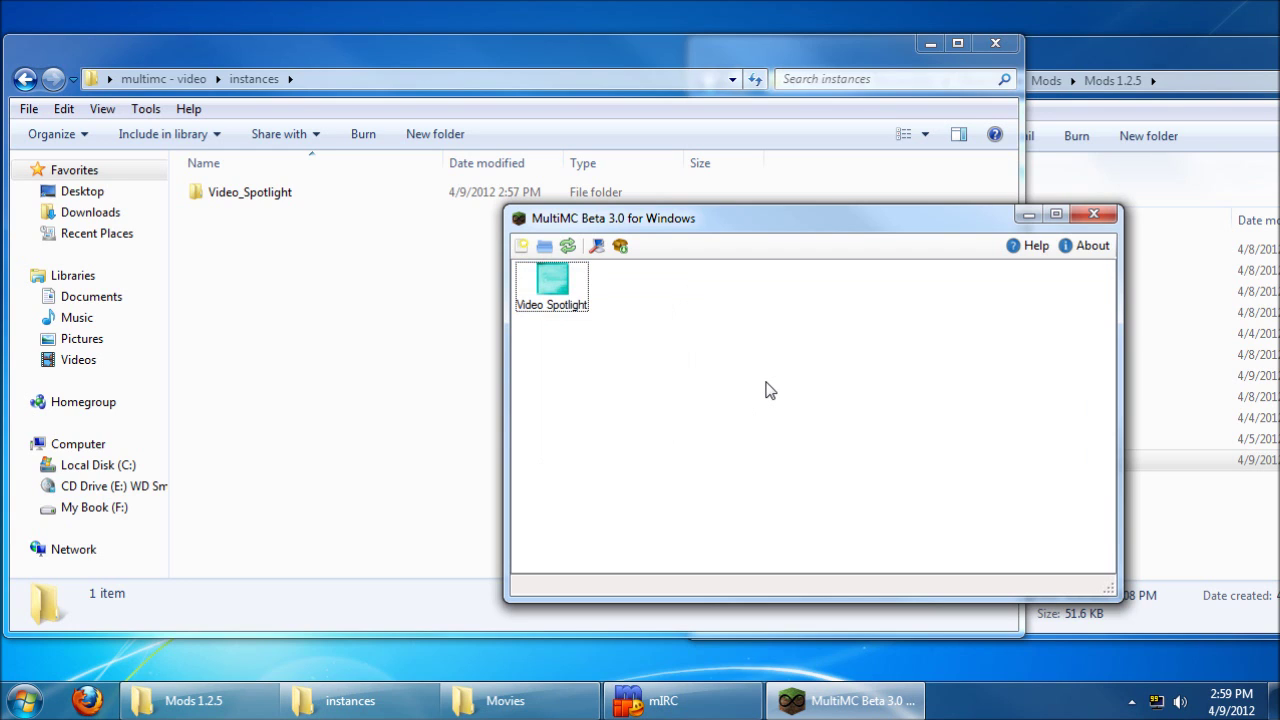
pyautogui.rightClick(568, 289)
pyautogui.click(641, 404)
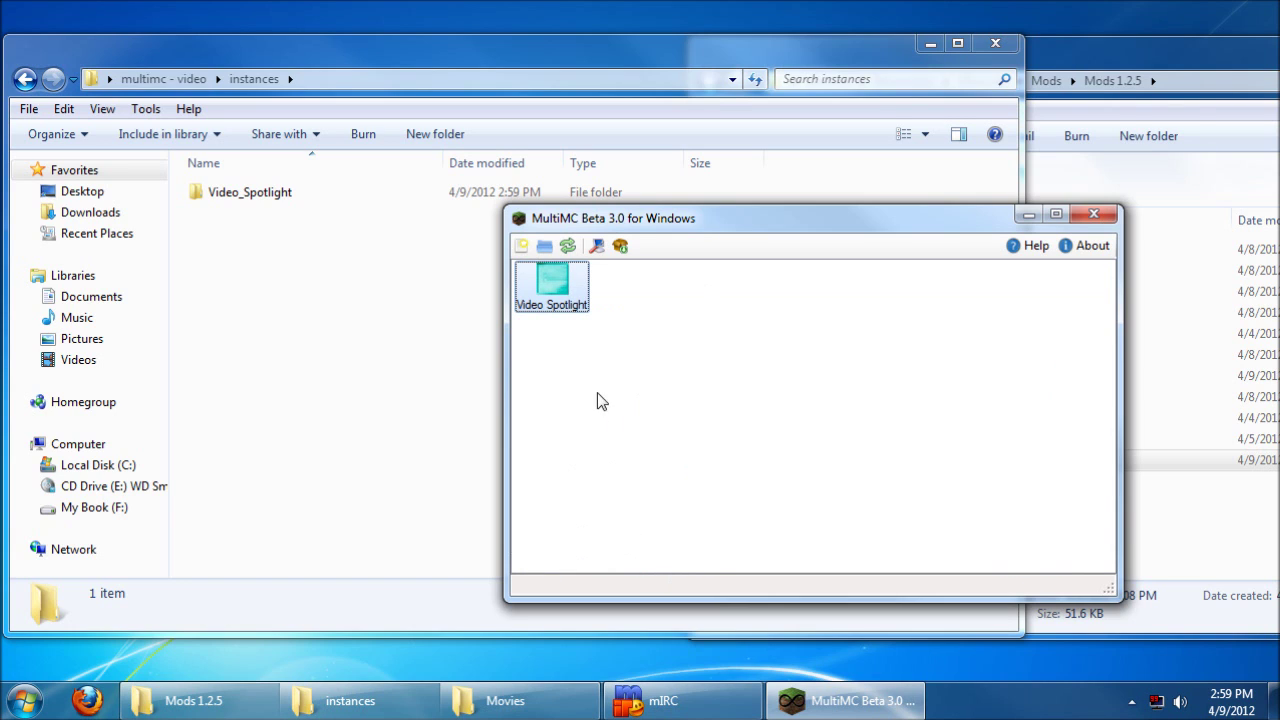
# Step: Close the launcher settings unchanged and run a check for launcher updates
pyautogui.rightClick(567, 306)
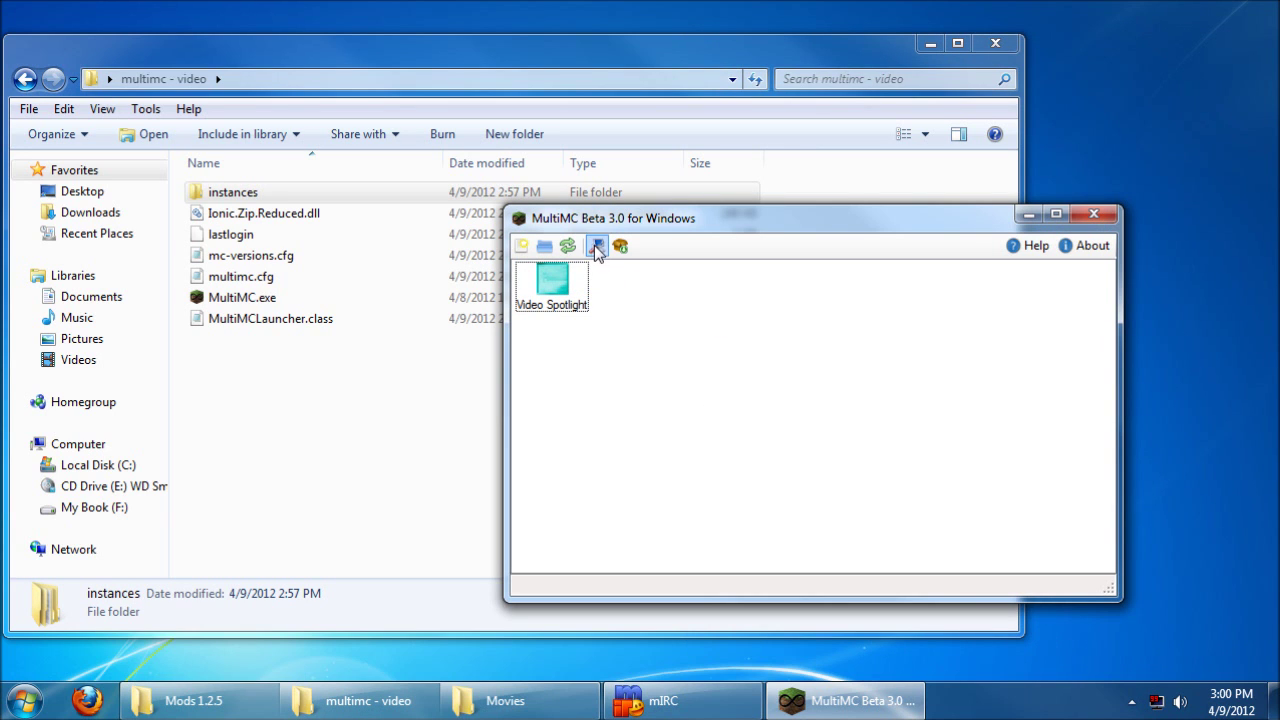
pyautogui.click(596, 246)
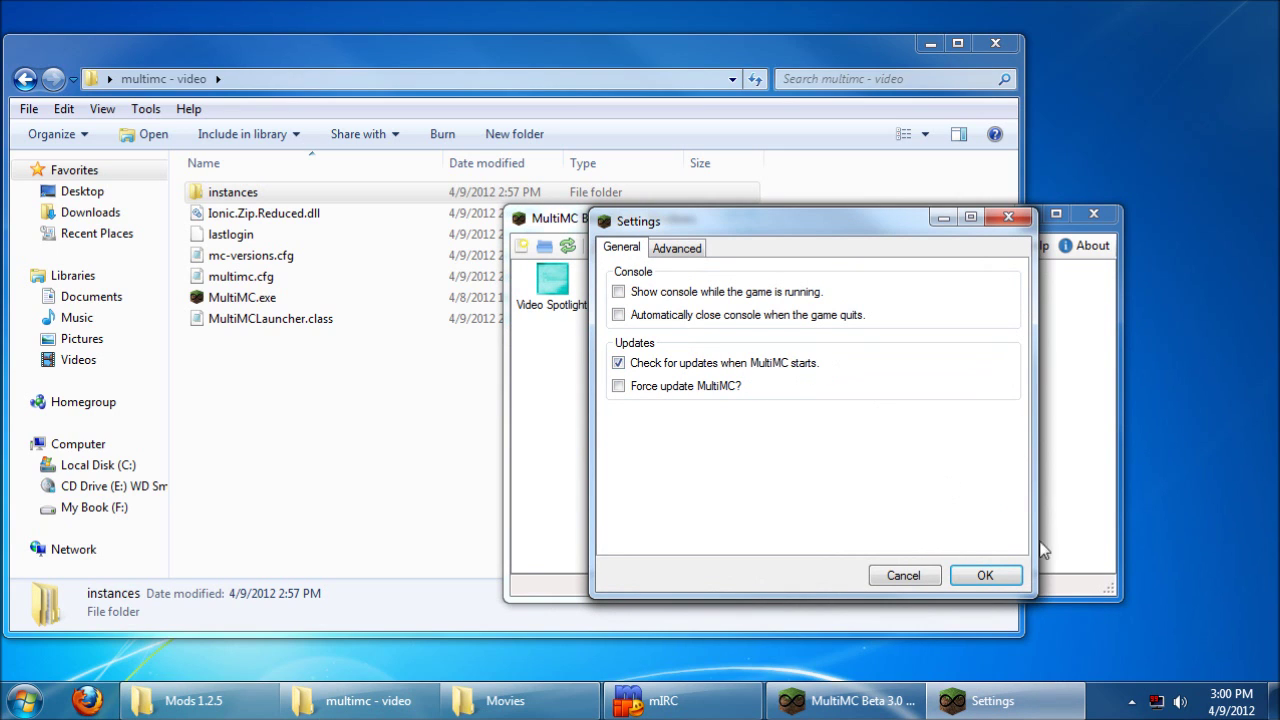
pyautogui.click(985, 575)
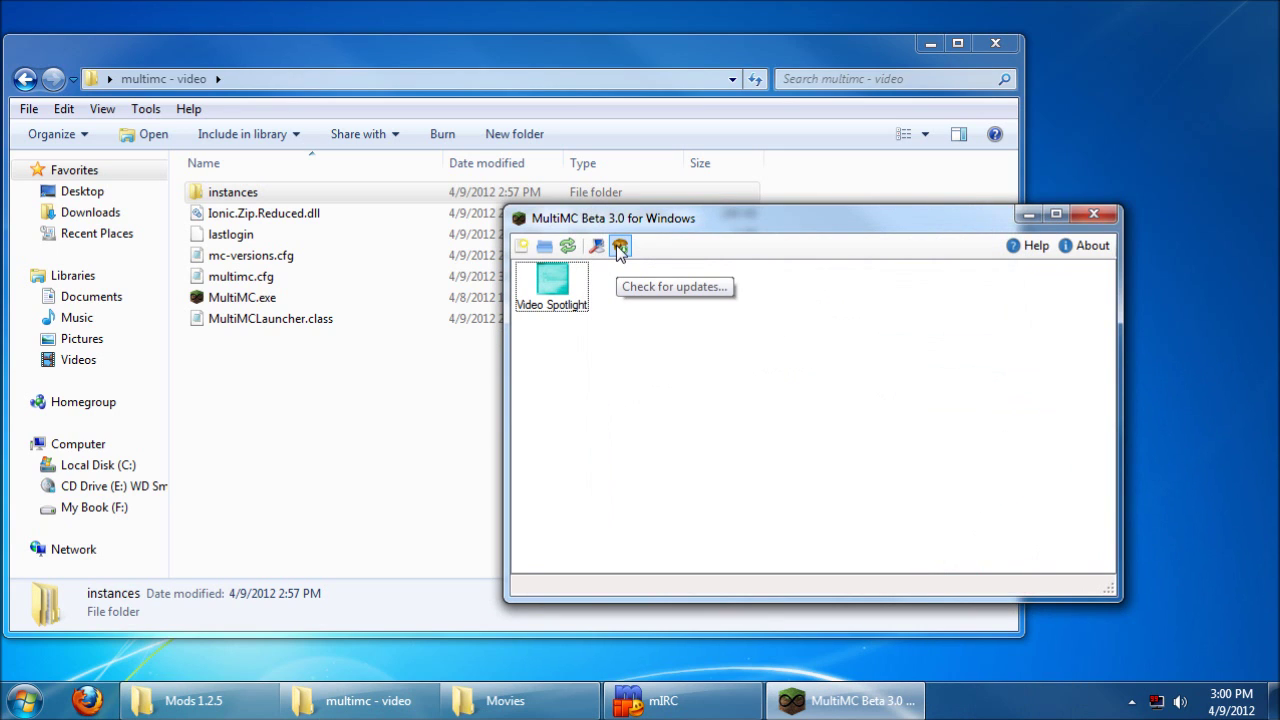
pyautogui.click(620, 246)
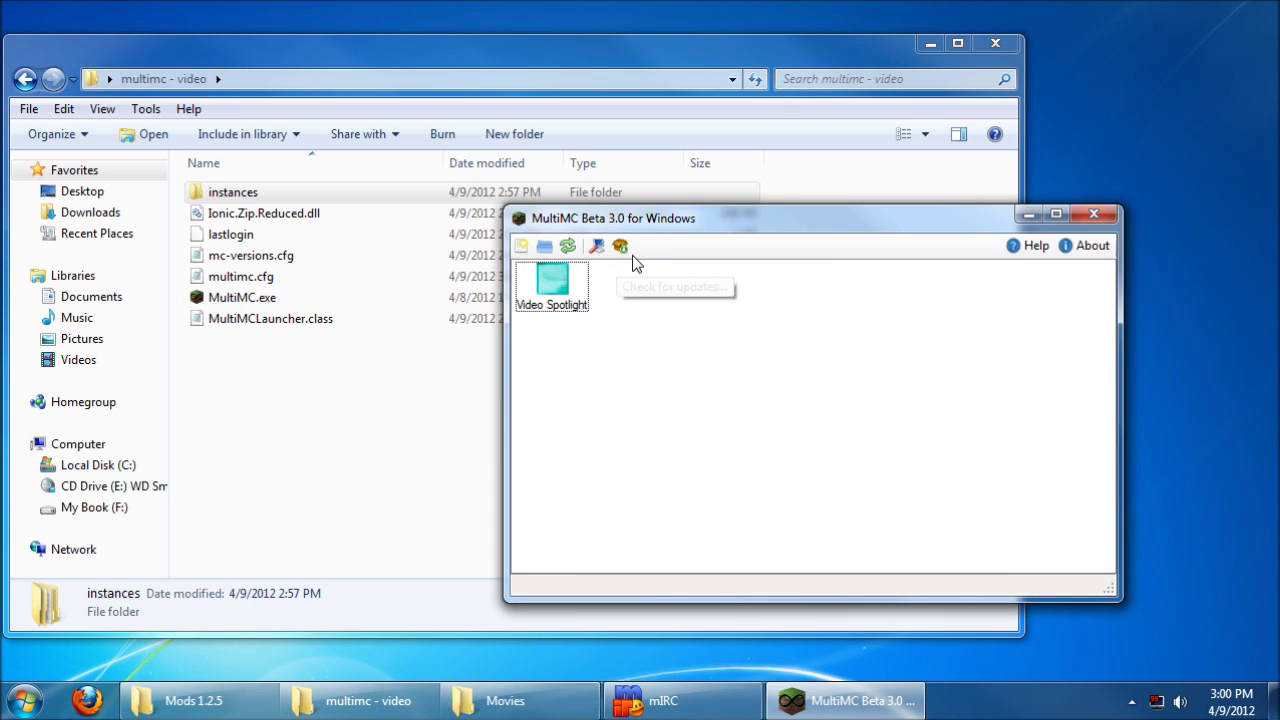